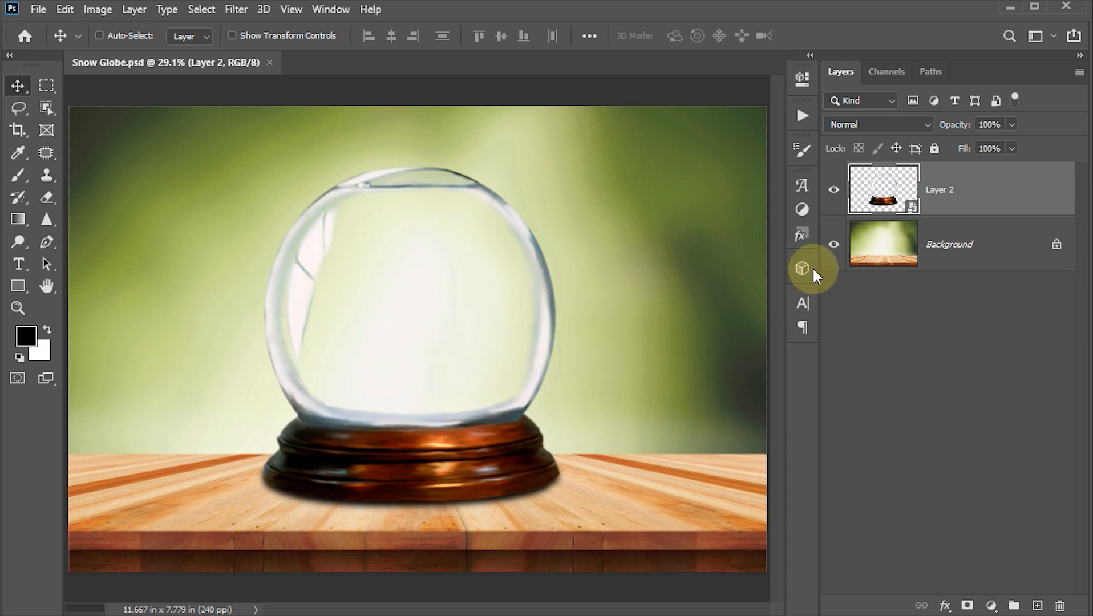
Step: Hide the snow globe layer, Layer 2, and make the Background layer active
{"action": "left_click", "coordinate": [834, 190]}
{"action": "left_click", "coordinate": [834, 190]}
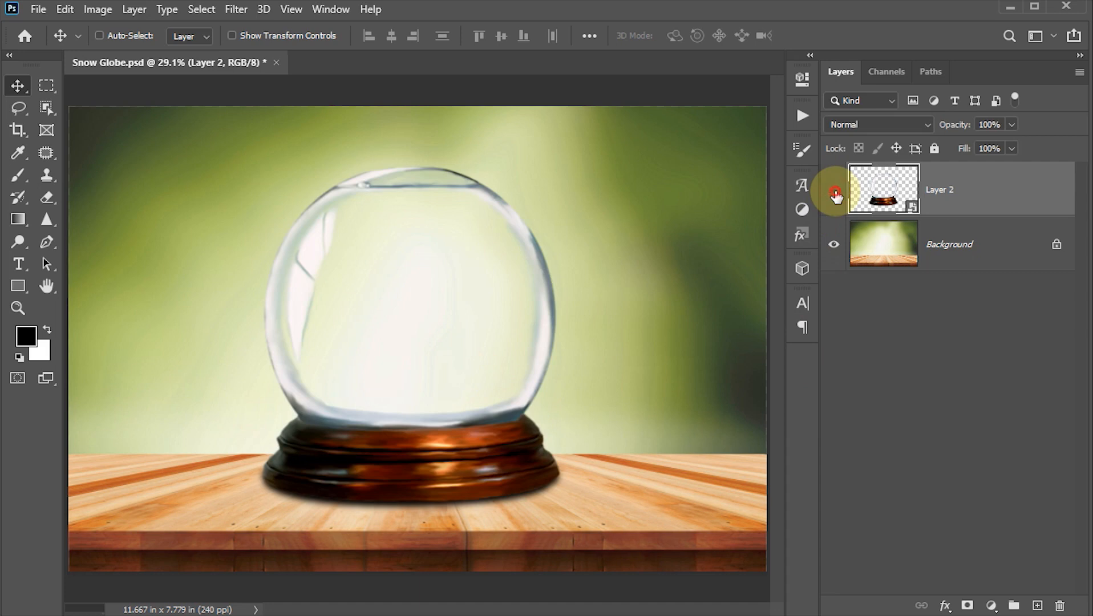
{"action": "left_click", "coordinate": [835, 193]}
{"action": "left_click", "coordinate": [879, 251]}
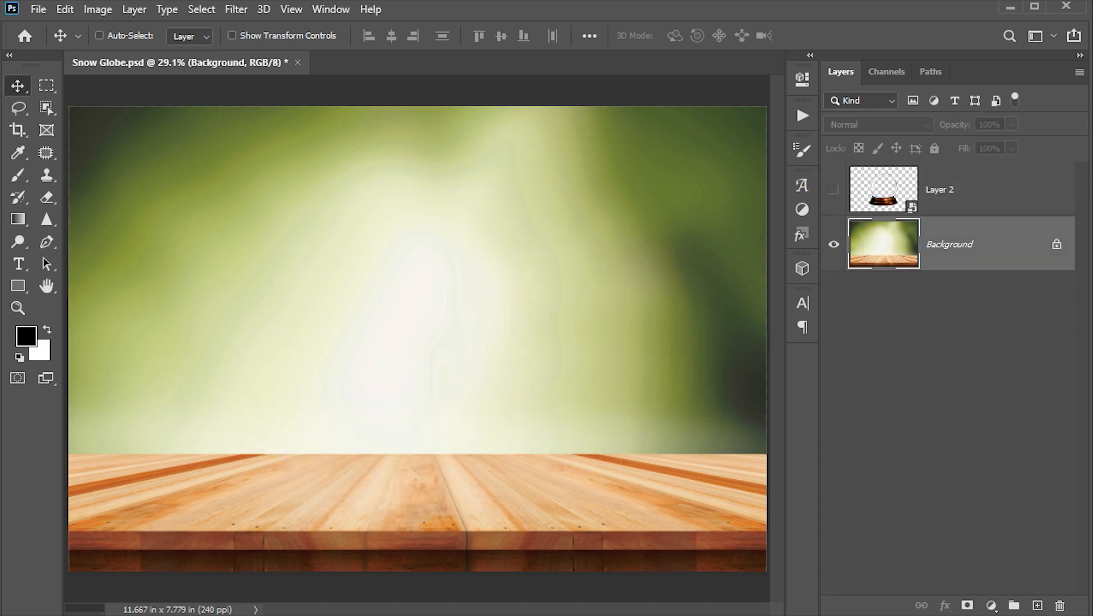
Step: Place dfd.jpg from the Snow Globe folder above the Background, scale it to 78% and move it up over the canvas's top edge
{"action": "mouse_move", "coordinate": [392, 613]}
{"action": "left_click", "coordinate": [330, 567]}
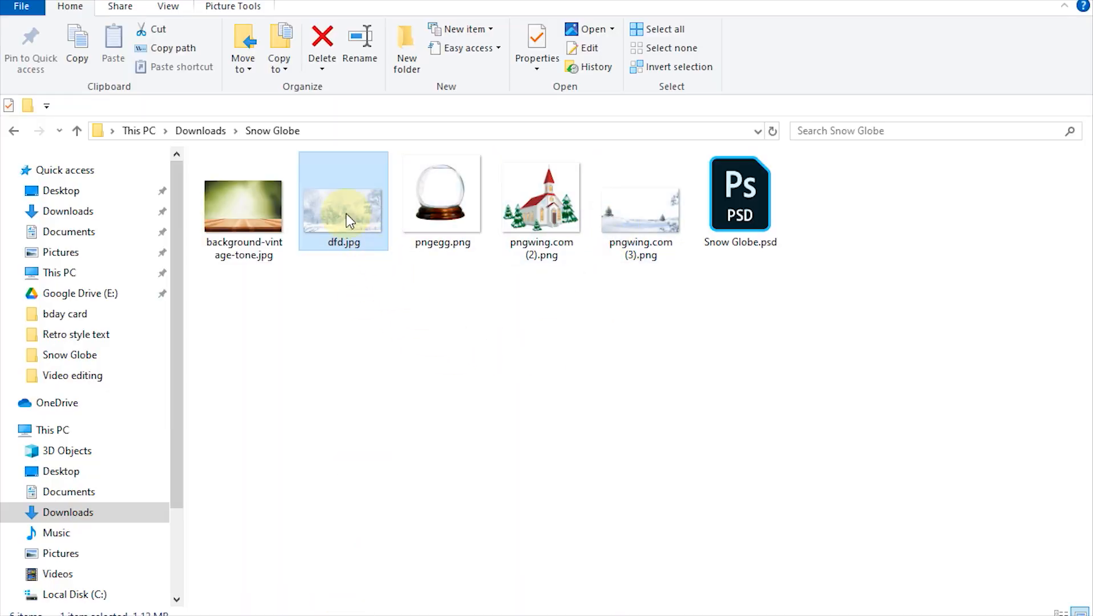
{"action": "left_click_drag", "start_coordinate": [350, 239], "coordinate": [484, 386]}
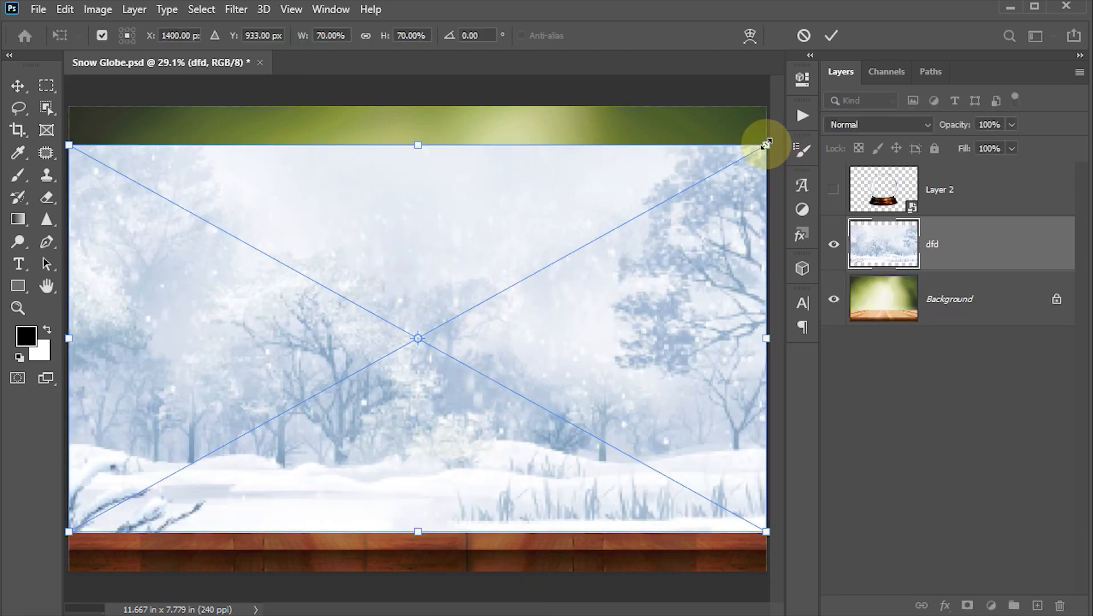
{"action": "left_click_drag", "start_coordinate": [766, 144], "coordinate": [801, 114]}
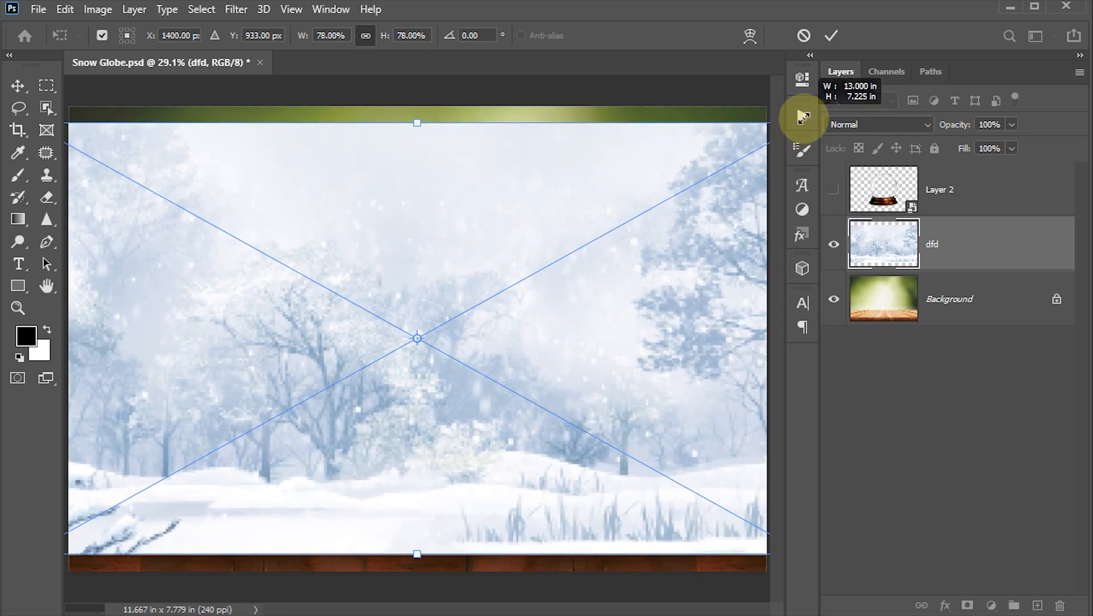
{"action": "left_click_drag", "start_coordinate": [627, 298], "coordinate": [631, 261]}
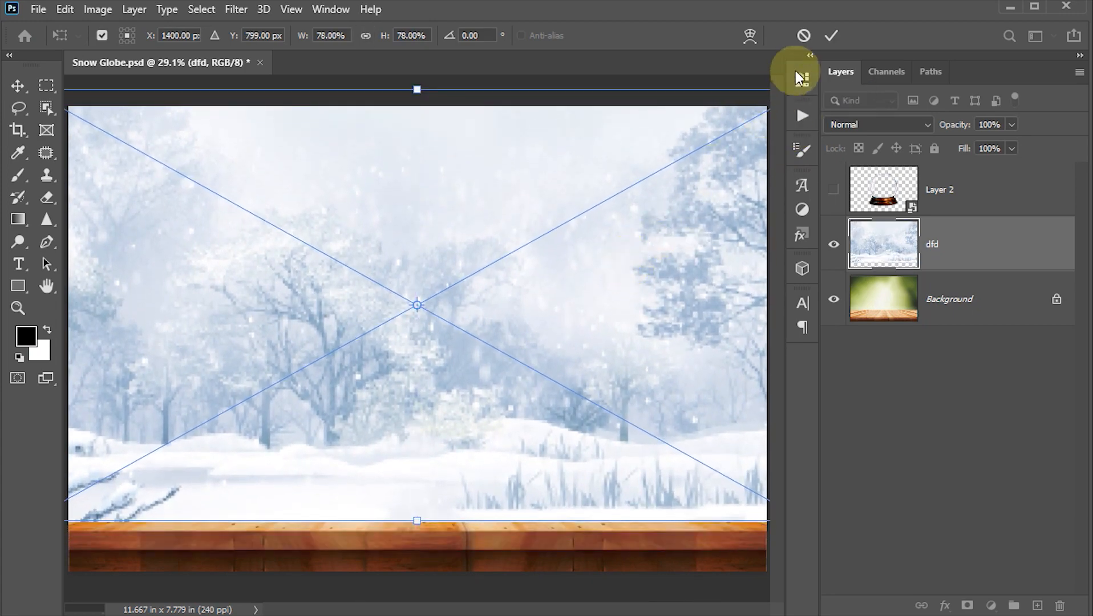
{"action": "left_click", "coordinate": [831, 37]}
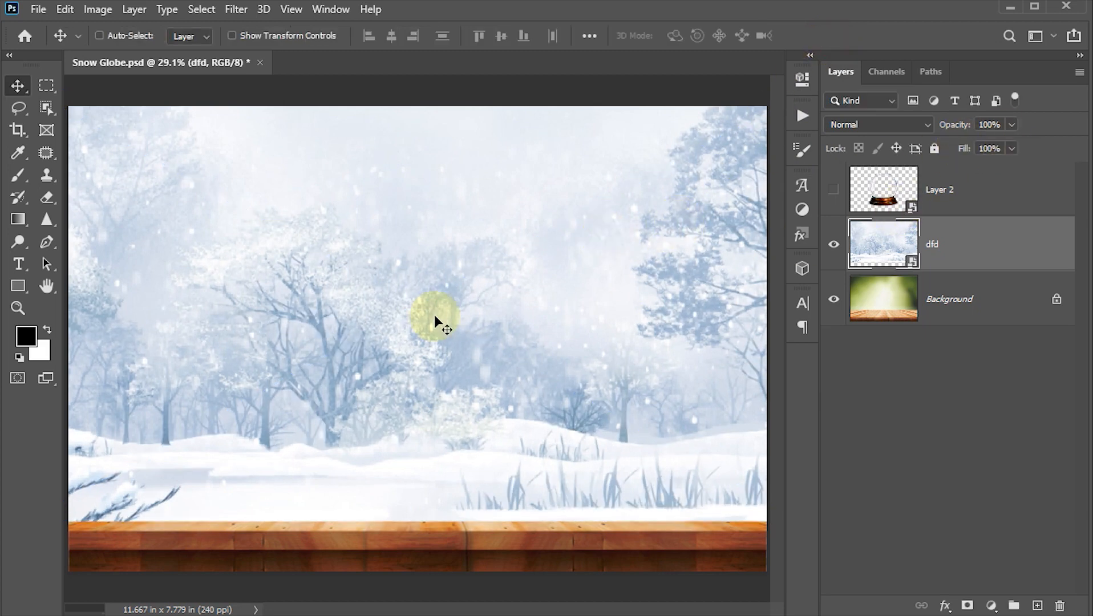
Step: With dfd at 50% opacity, shift it slightly up and mask it to the rectangular area above the wooden tabletop
{"action": "key", "text": "5"}
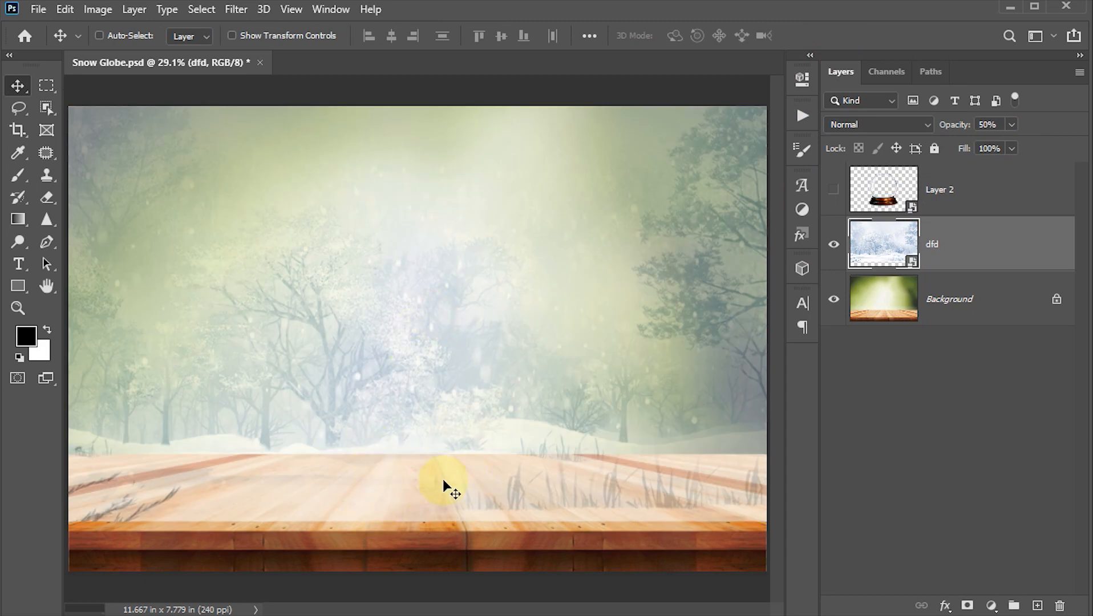
{"action": "left_click_drag", "start_coordinate": [525, 494], "coordinate": [526, 474]}
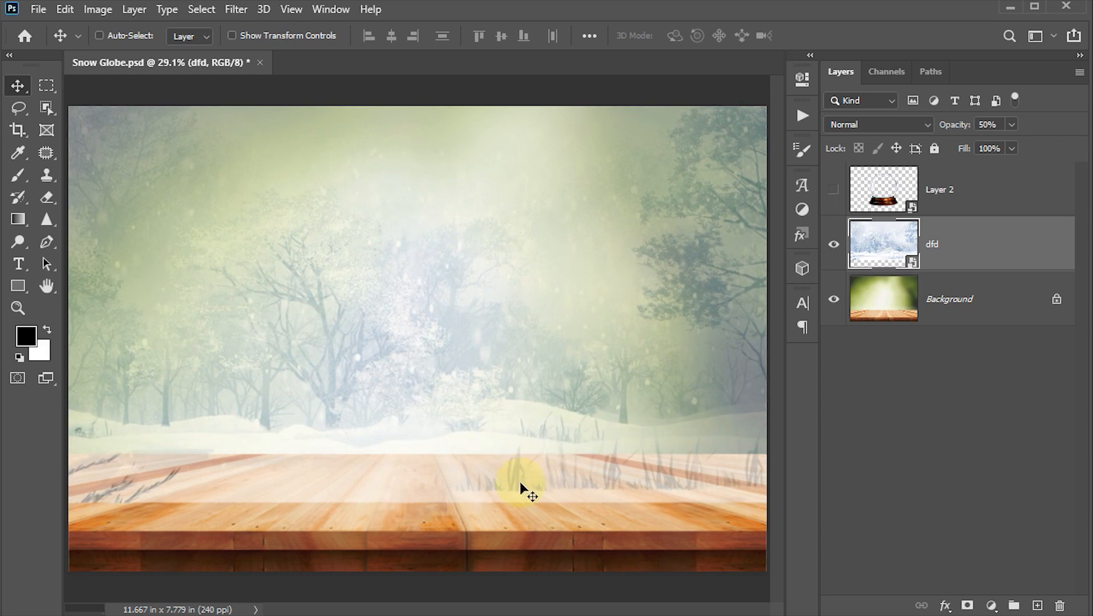
{"action": "left_click", "coordinate": [47, 85]}
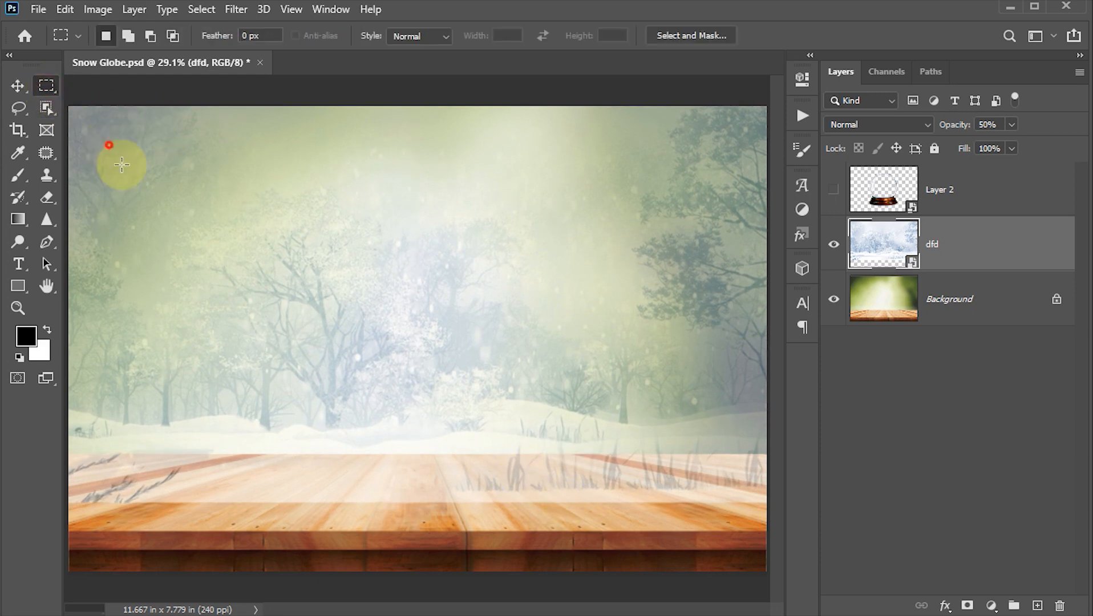
{"action": "left_click_drag", "start_coordinate": [110, 146], "coordinate": [773, 455]}
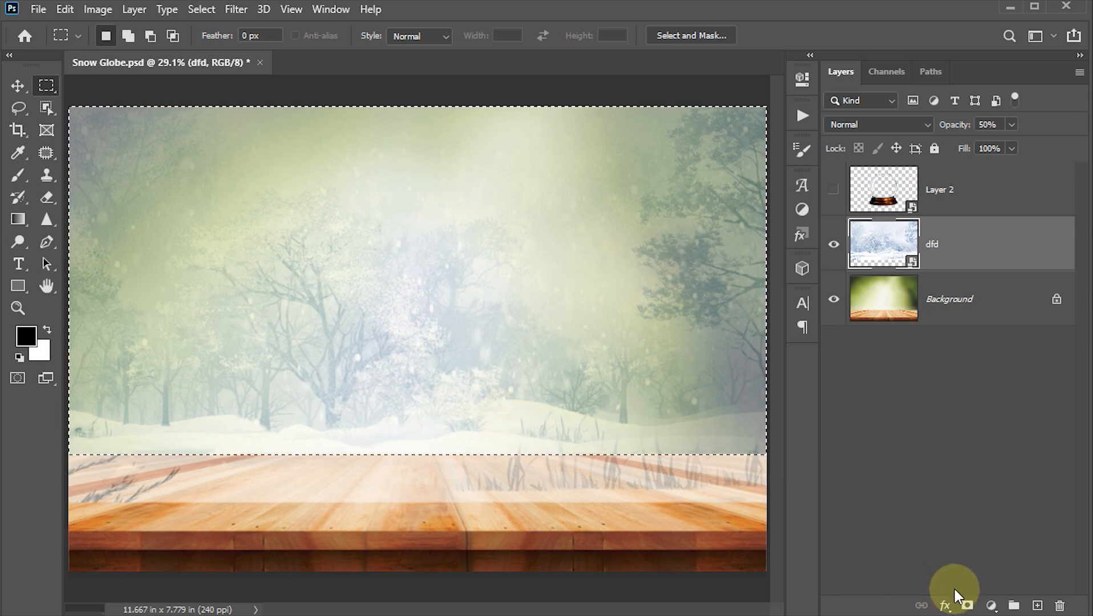
{"action": "left_click", "coordinate": [967, 605]}
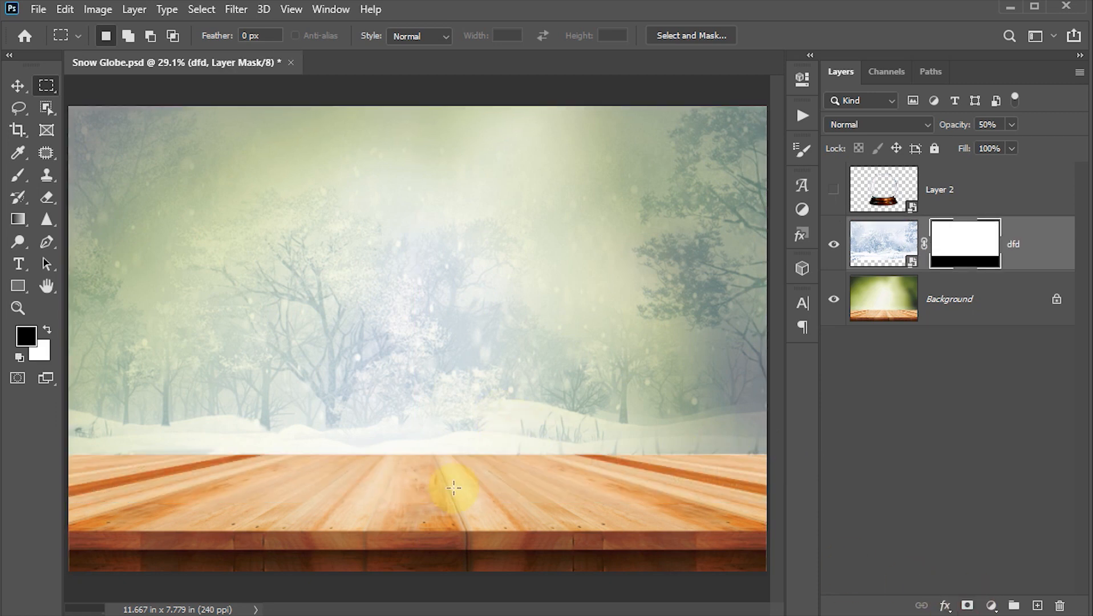
Step: Set the masked winter forest layer's opacity to 100%
{"action": "left_click", "coordinate": [862, 242]}
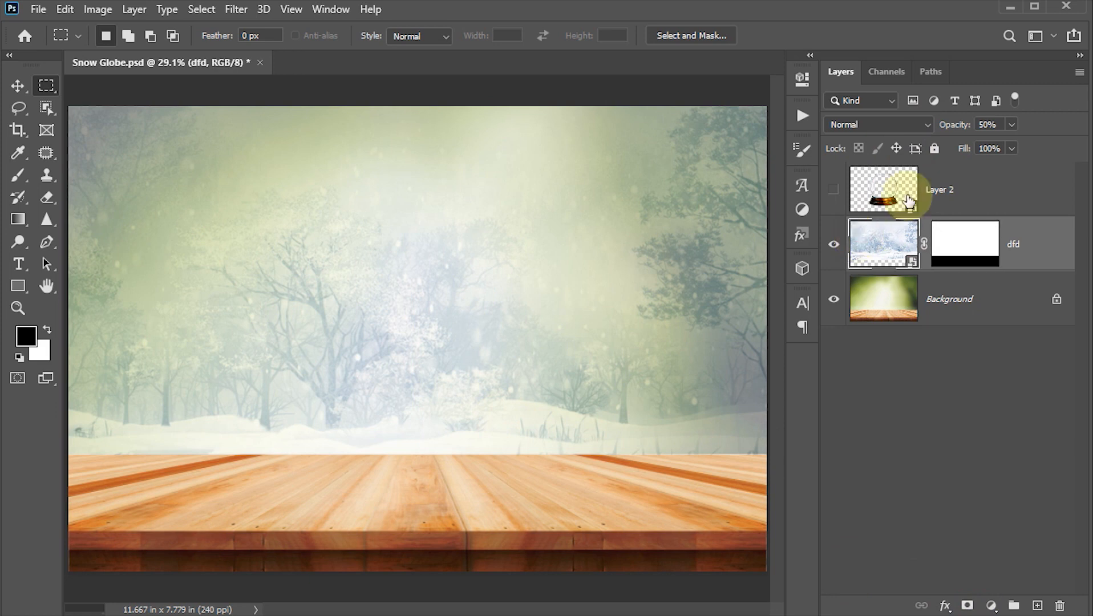
{"action": "left_click", "coordinate": [1011, 125]}
{"action": "left_click_drag", "start_coordinate": [1006, 143], "coordinate": [1069, 147]}
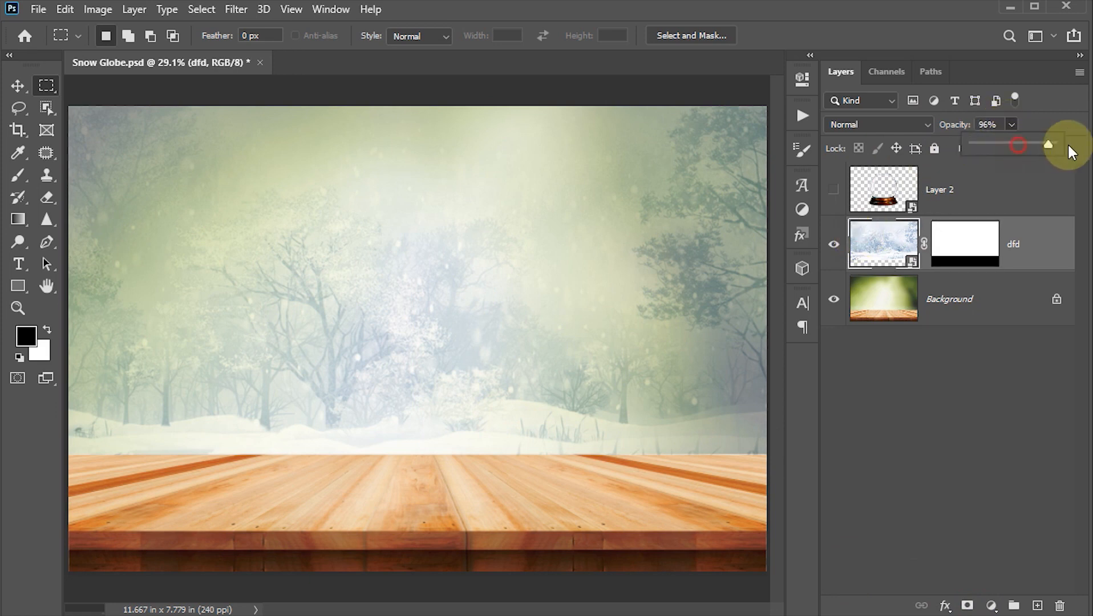
{"action": "left_click", "coordinate": [17, 86]}
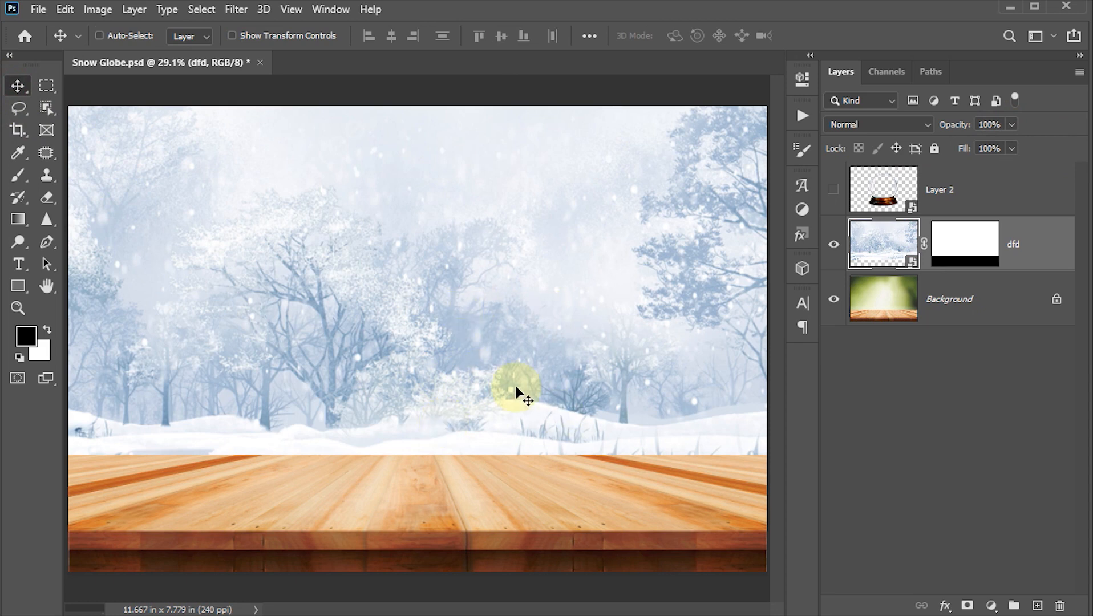
Step: Add a Levels adjustment clipped to the dfd layer, with the black input level at 135
{"action": "left_click", "coordinate": [992, 605]}
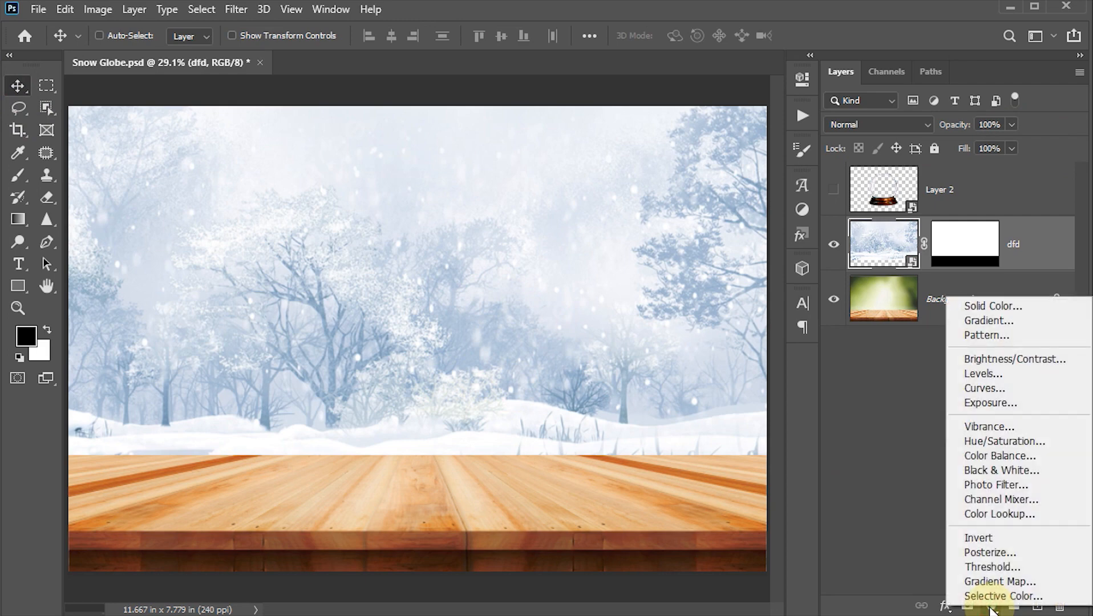
{"action": "left_click", "coordinate": [987, 374]}
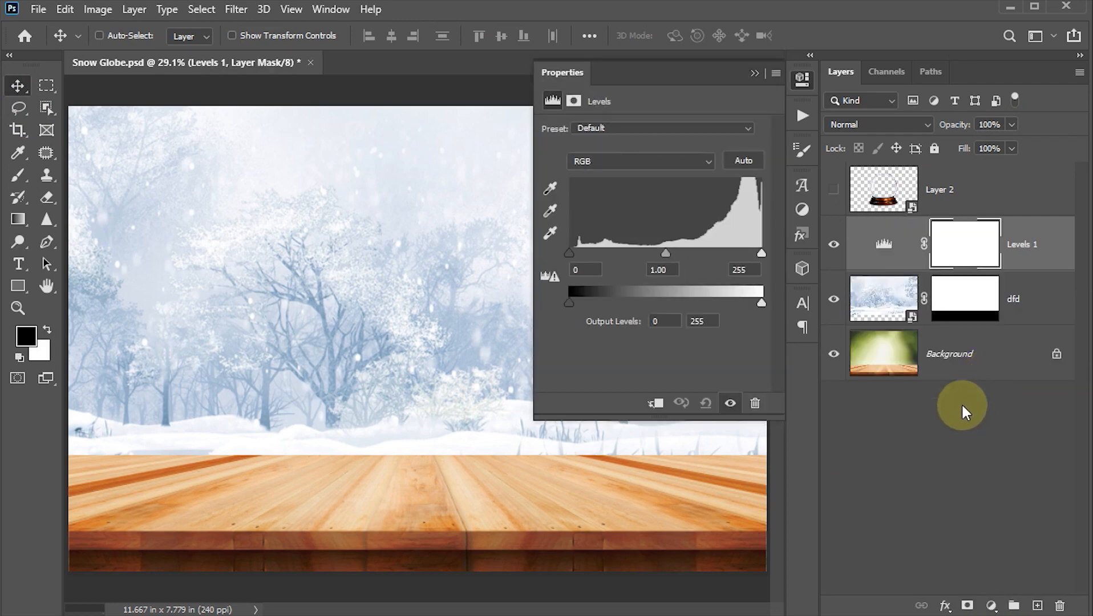
{"action": "left_click", "coordinate": [656, 404]}
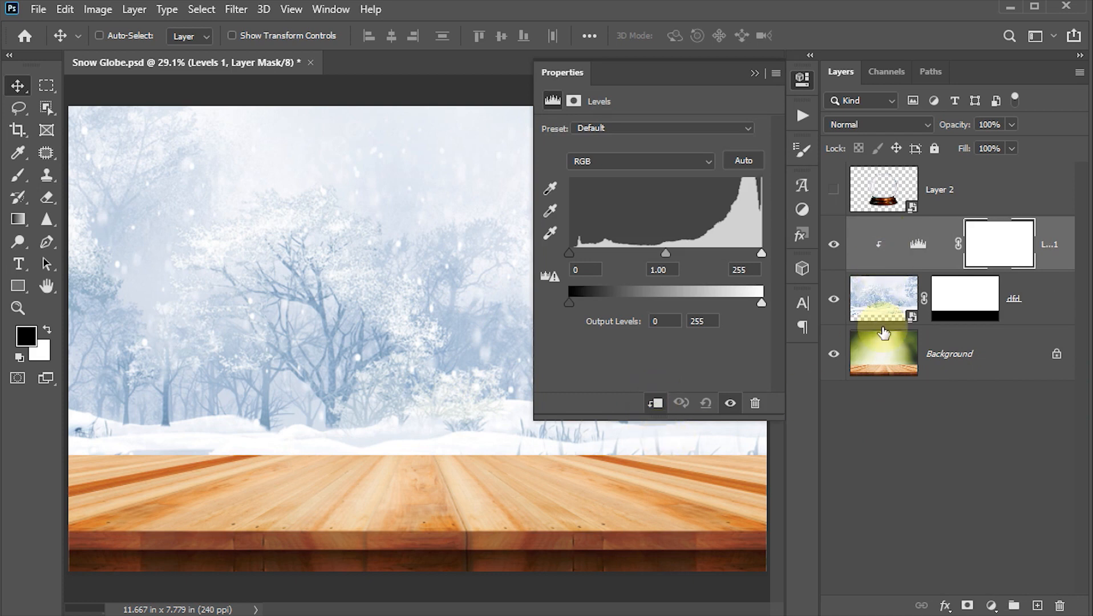
{"action": "left_click_drag", "start_coordinate": [570, 252], "coordinate": [671, 250]}
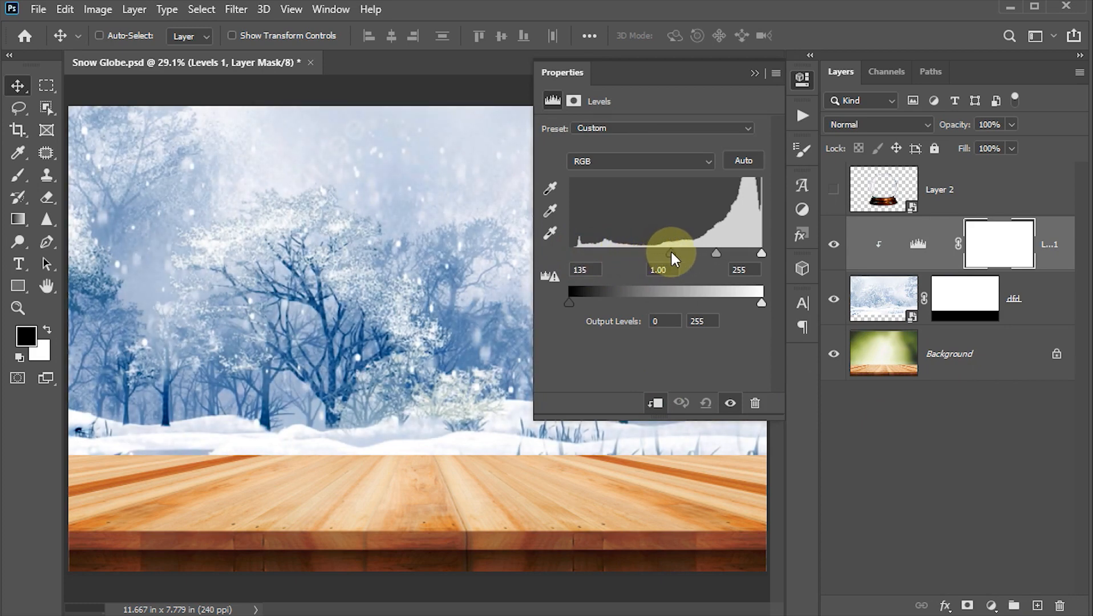
{"action": "left_click", "coordinate": [803, 79]}
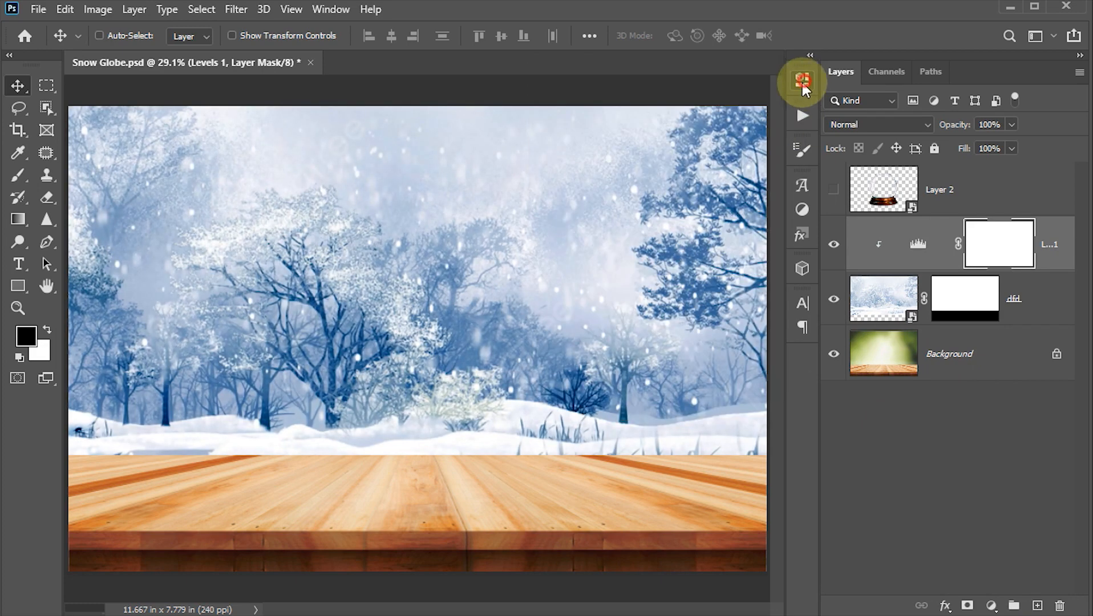
{"action": "key", "text": "ctrl+2"}
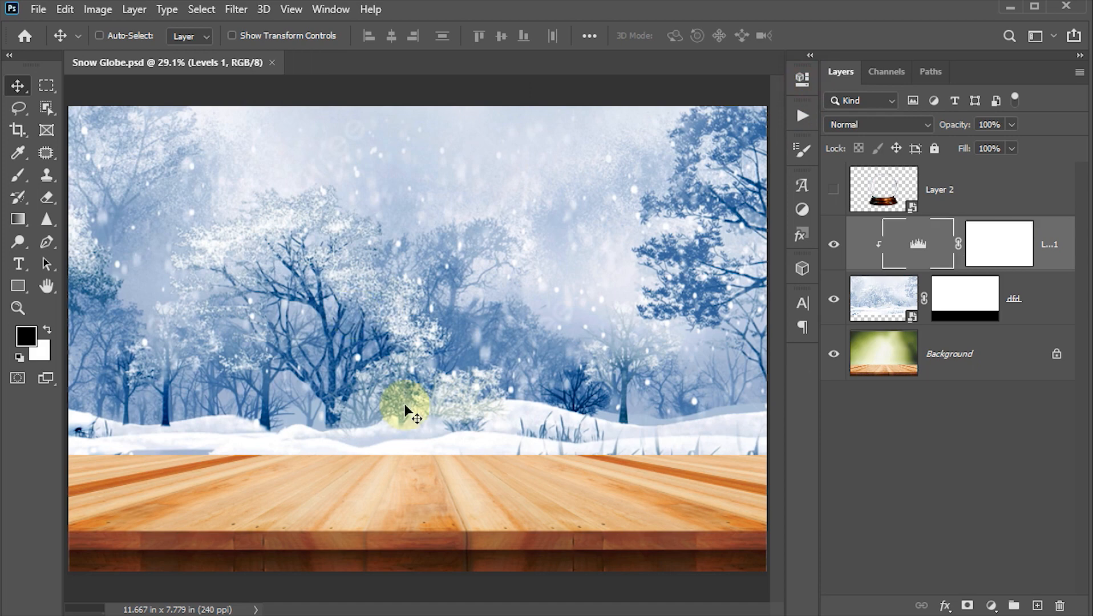
Step: Show Layer 2 and place pngwing.com (2).png and pngwing.com (3).png above it, with the church layer on top of the snow layer
{"action": "left_click", "coordinate": [891, 189]}
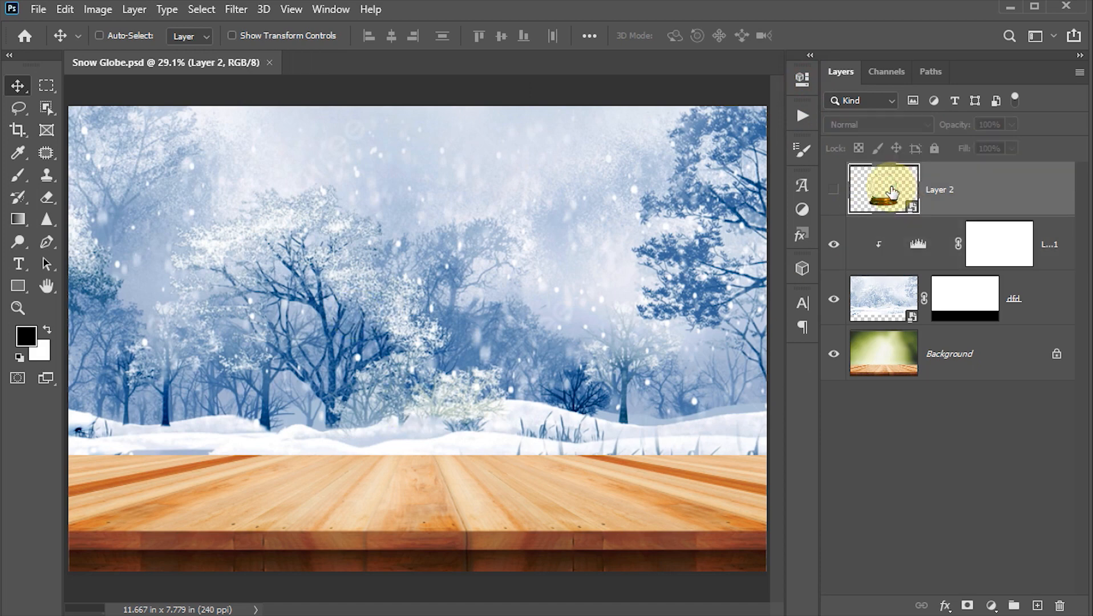
{"action": "left_click", "coordinate": [834, 190]}
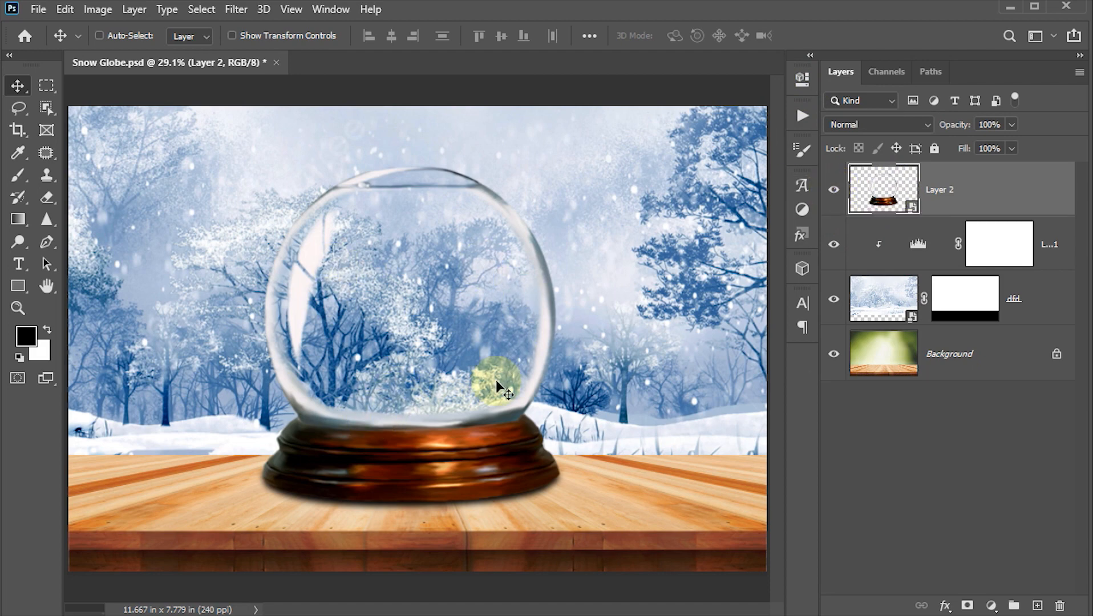
{"action": "mouse_move", "coordinate": [394, 610]}
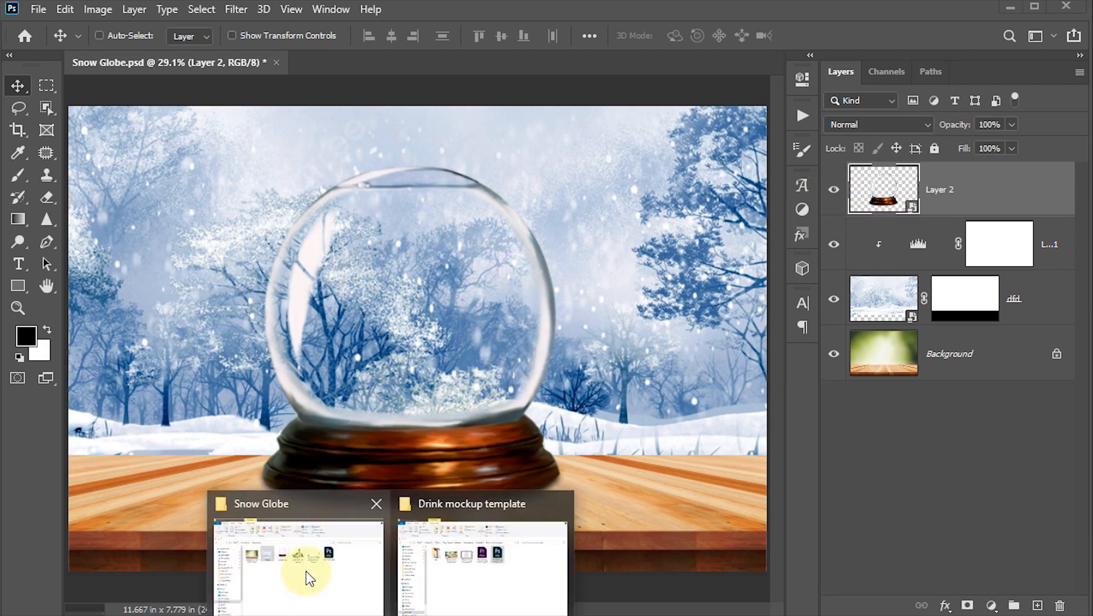
{"action": "left_click", "coordinate": [306, 571]}
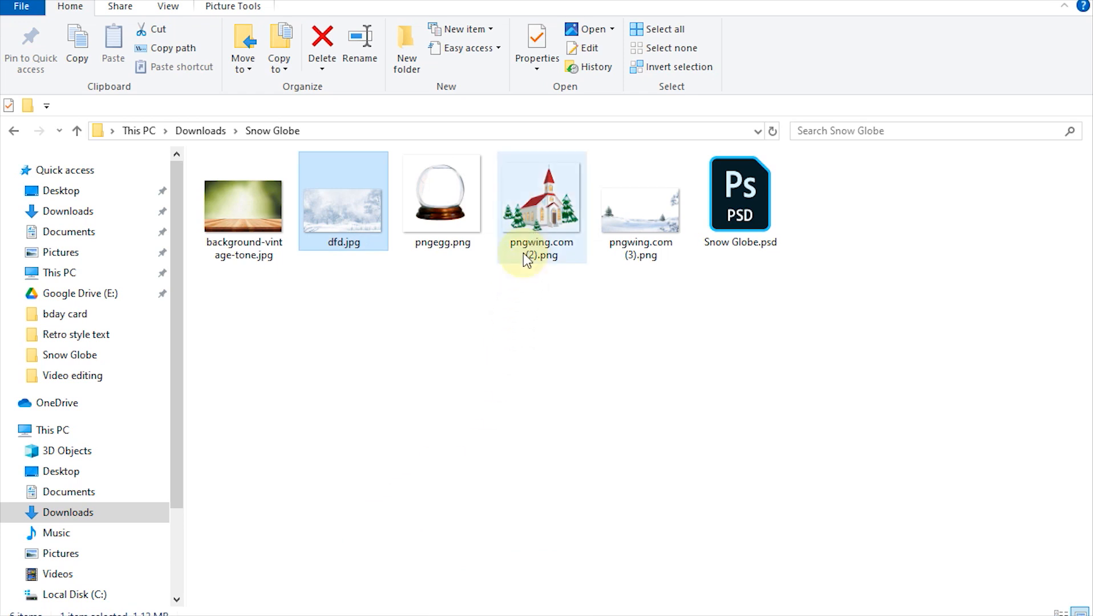
{"action": "left_click", "coordinate": [640, 238]}
{"action": "left_click", "coordinate": [545, 228], "text": "ctrl"}
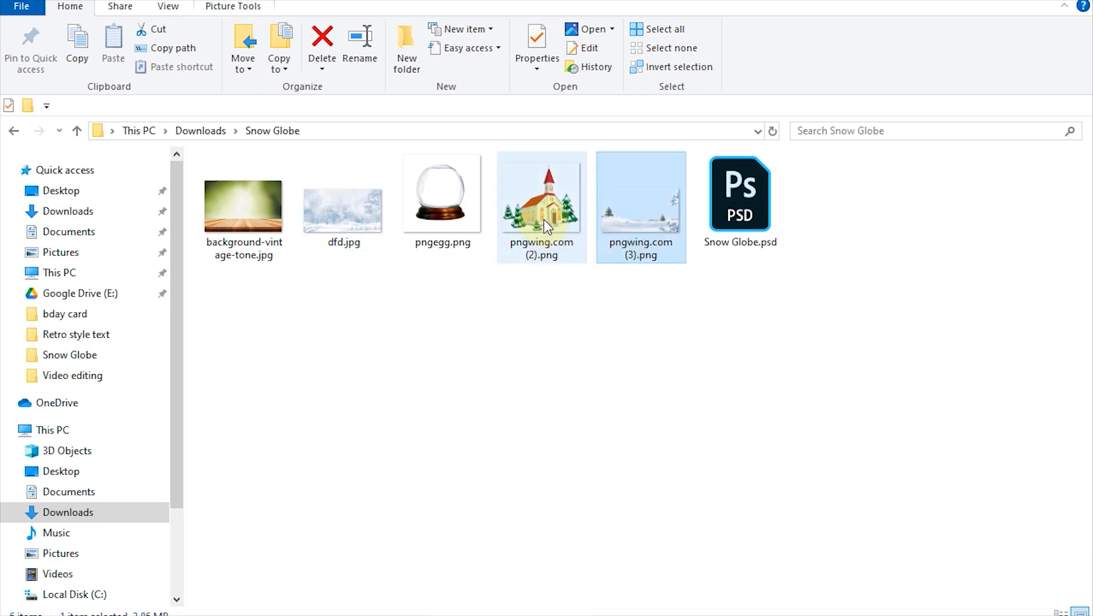
{"action": "left_click_drag", "start_coordinate": [547, 206], "coordinate": [429, 422]}
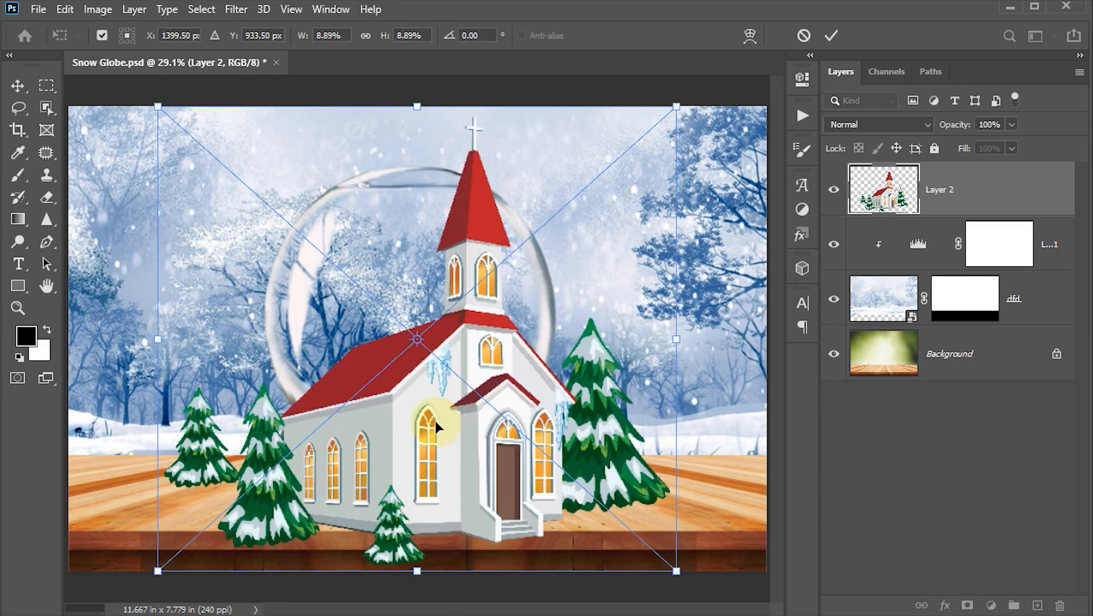
{"action": "left_click", "coordinate": [842, 36]}
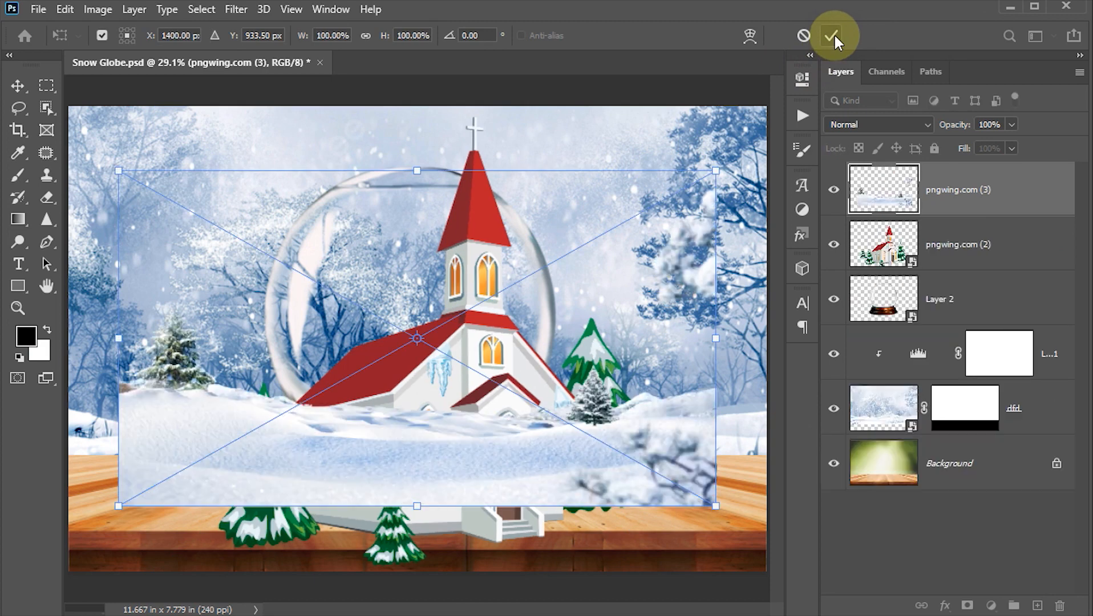
{"action": "left_click", "coordinate": [835, 38]}
{"action": "left_click_drag", "start_coordinate": [882, 192], "coordinate": [882, 246]}
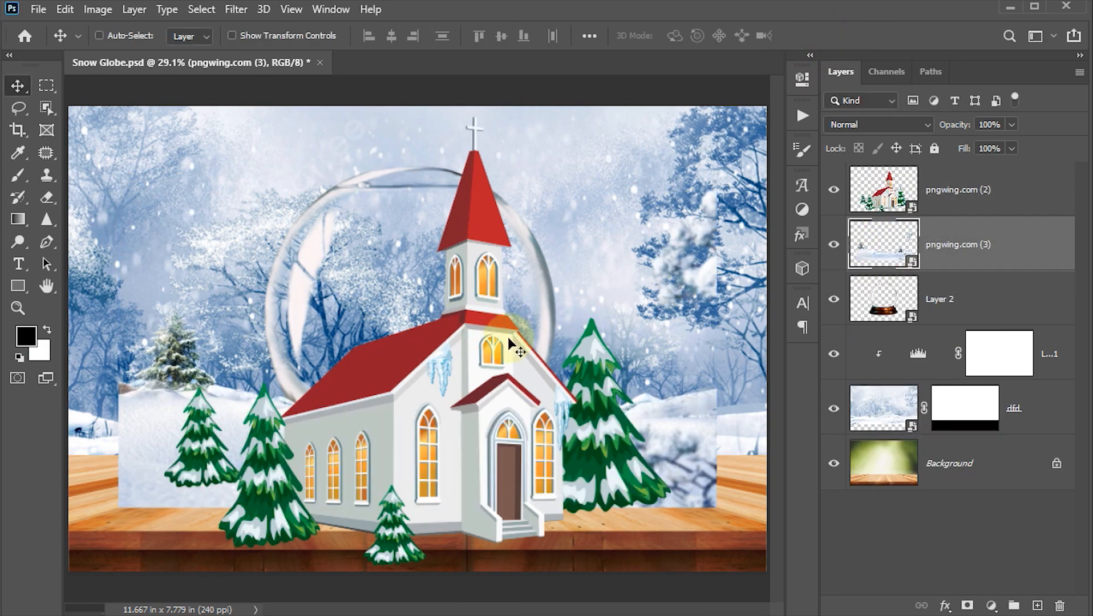
Step: Scale the church layer proportionally to about 4.77% so it fits inside the glass globe
{"action": "left_click", "coordinate": [492, 371], "text": "ctrl"}
{"action": "key", "text": "ctrl+t"}
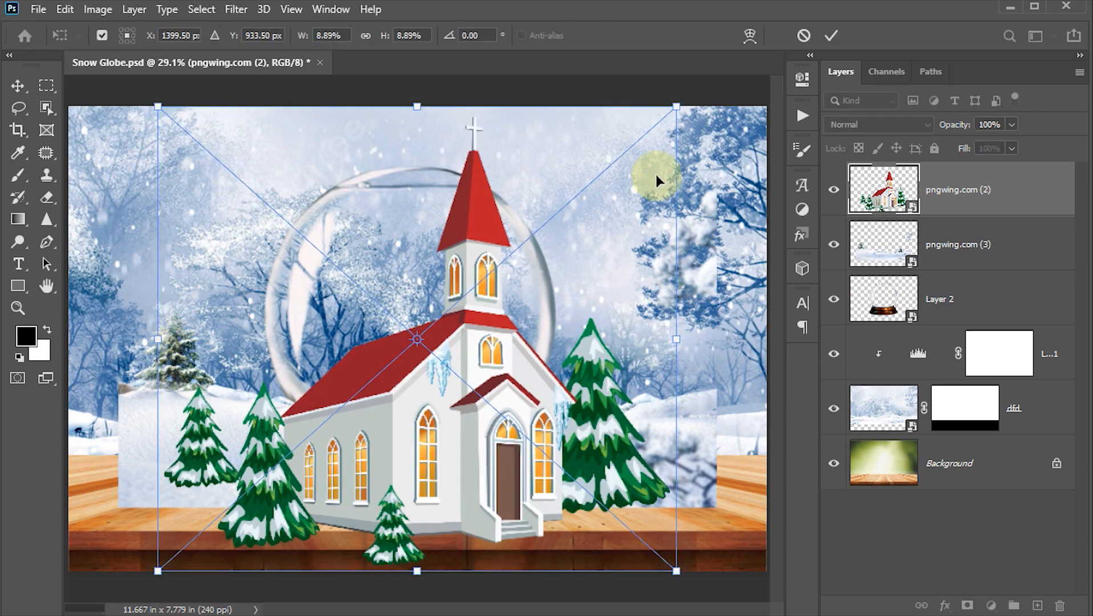
{"action": "left_click_drag", "start_coordinate": [676, 107], "coordinate": [580, 239]}
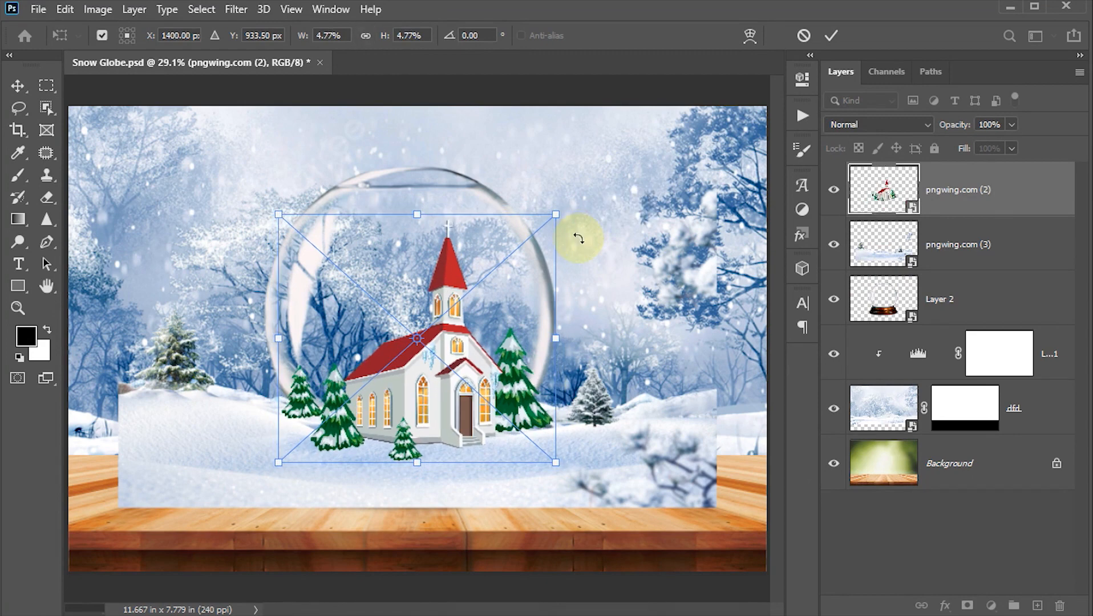
{"action": "left_click", "coordinate": [830, 37]}
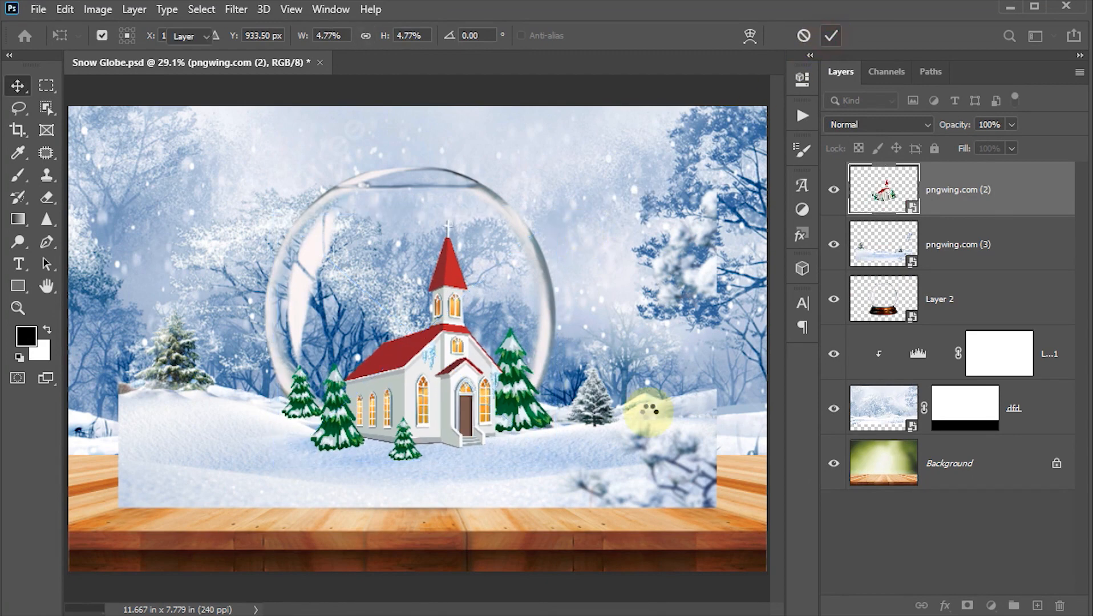
Step: Scale the pngwing.com (3) snow layer proportionally to 55.83% and place it beneath the church, over the globe's wooden base
{"action": "left_click", "coordinate": [894, 266]}
{"action": "key", "text": "ctrl"}
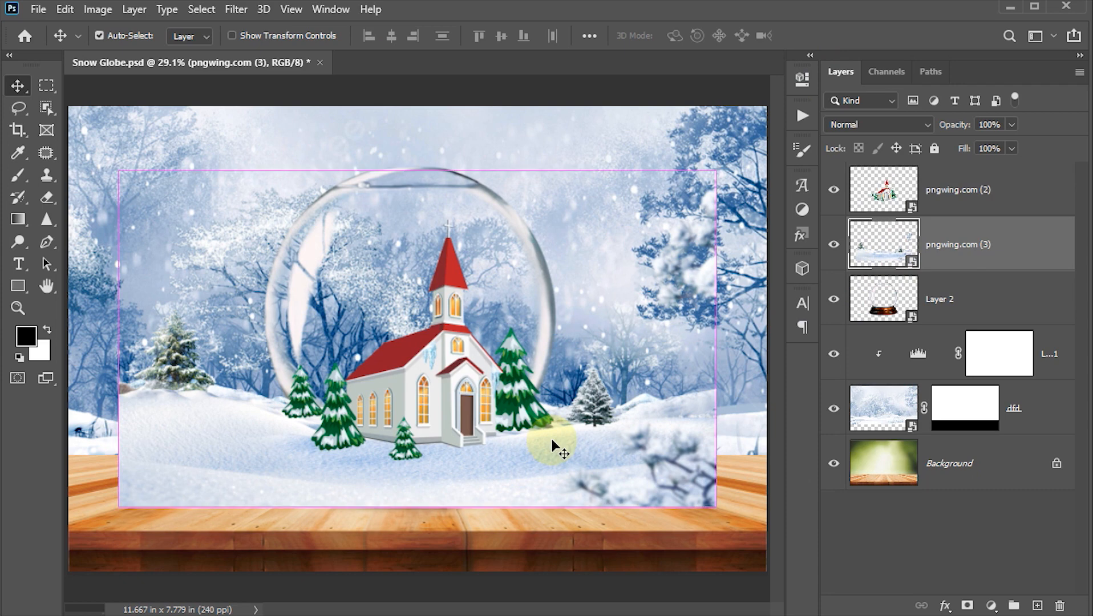
{"action": "key", "text": "ctrl+t"}
{"action": "left_click_drag", "start_coordinate": [714, 172], "coordinate": [608, 245]}
{"action": "left_click_drag", "start_coordinate": [563, 296], "coordinate": [564, 341]}
{"action": "left_click_drag", "start_coordinate": [604, 269], "coordinate": [591, 279]}
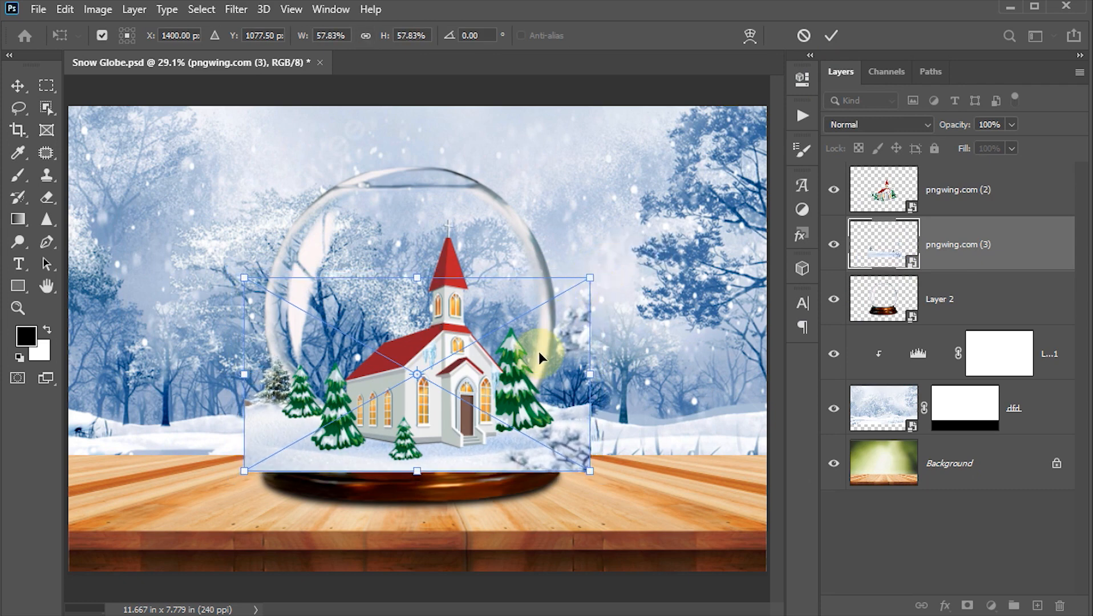
{"action": "left_click_drag", "start_coordinate": [539, 352], "coordinate": [539, 360]}
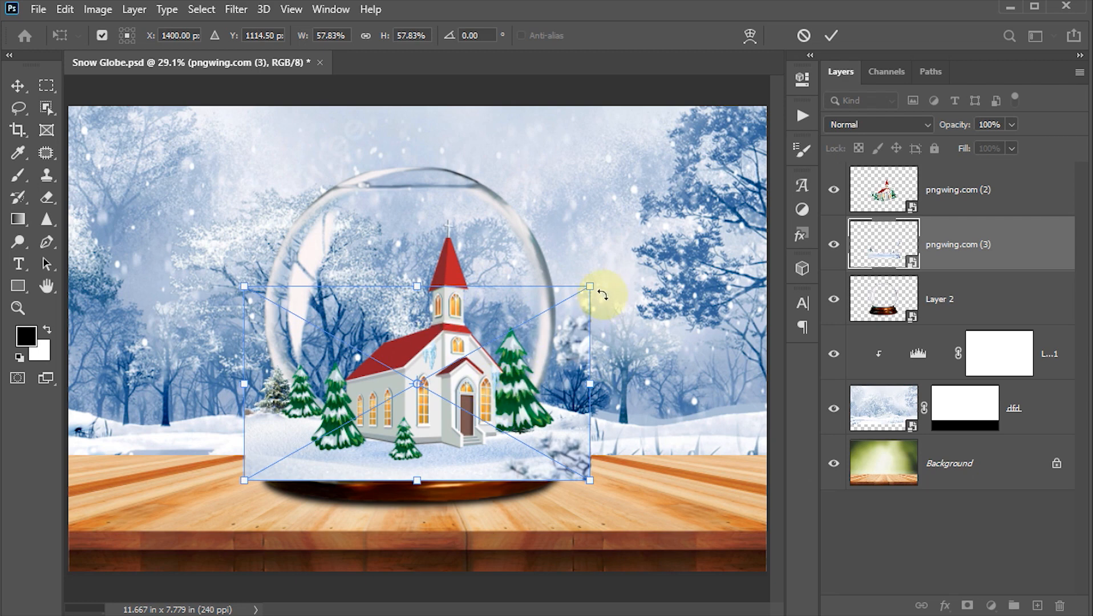
{"action": "left_click_drag", "start_coordinate": [590, 290], "coordinate": [583, 293]}
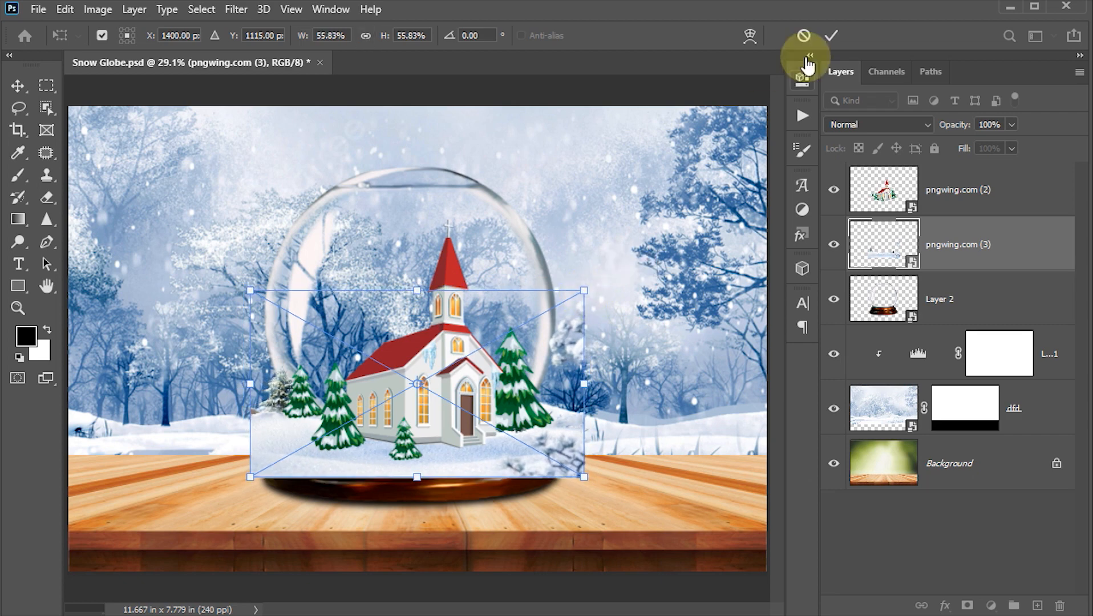
{"action": "left_click", "coordinate": [831, 36]}
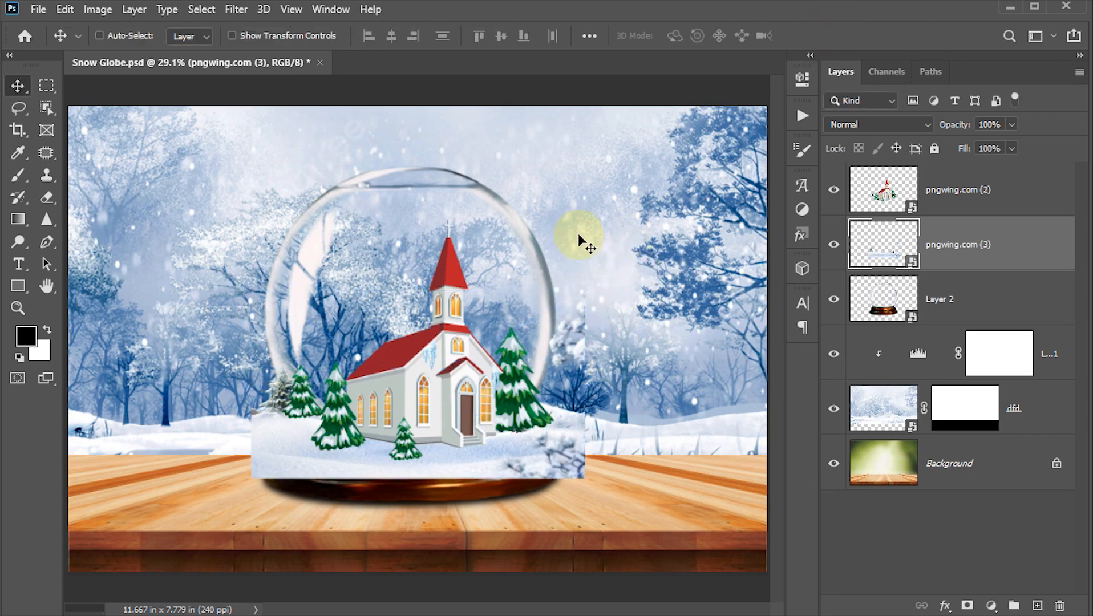
Step: Convert the church layer and the snow layer together into a single smart object
{"action": "left_click", "coordinate": [891, 193], "text": "shift"}
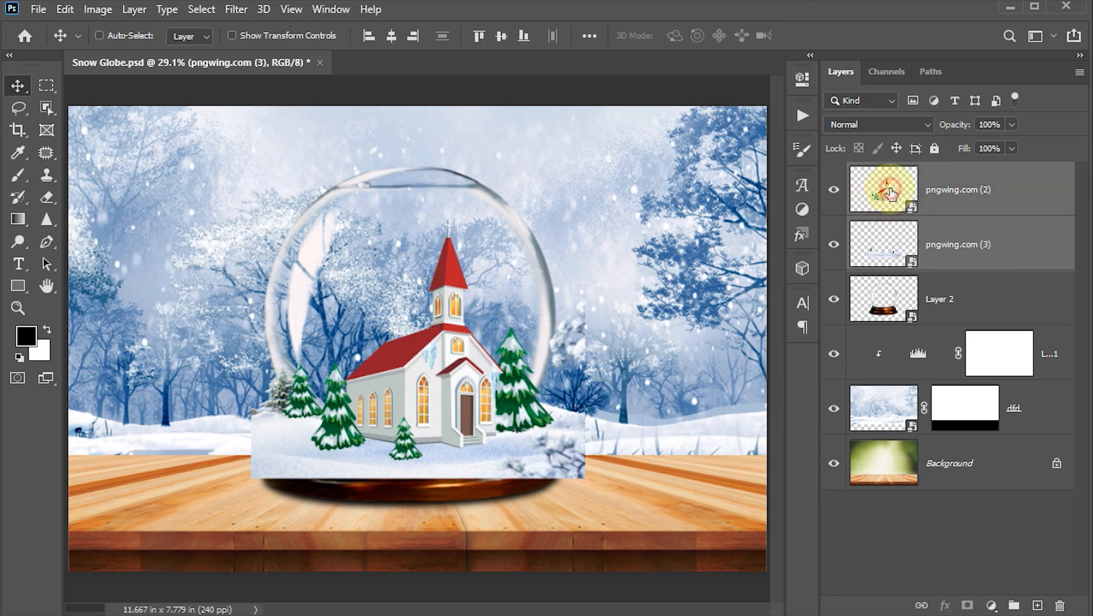
{"action": "right_click", "coordinate": [1044, 198]}
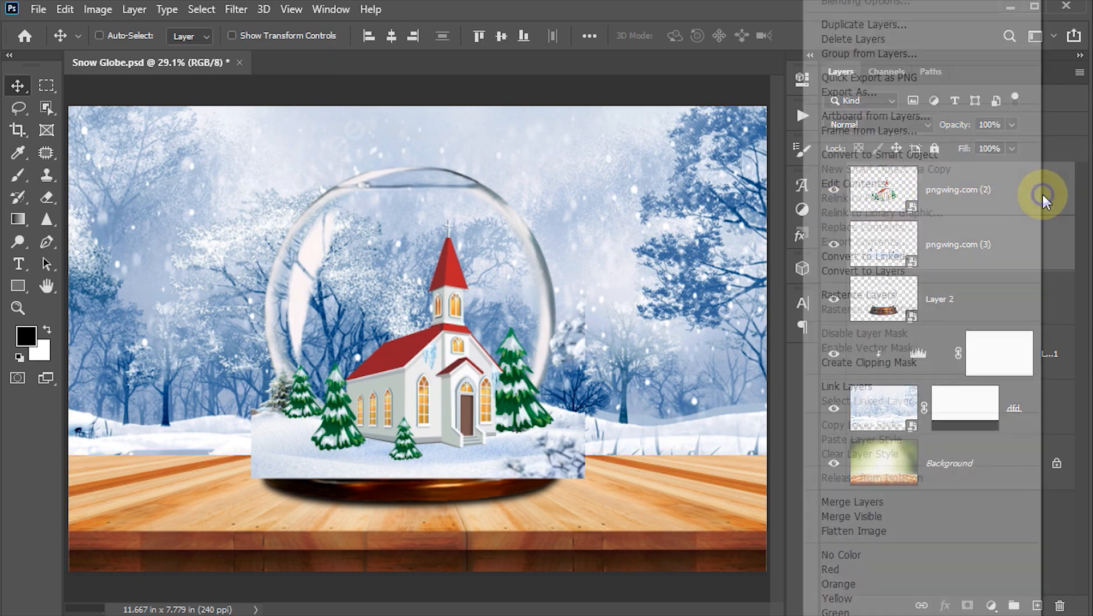
{"action": "left_click", "coordinate": [890, 154]}
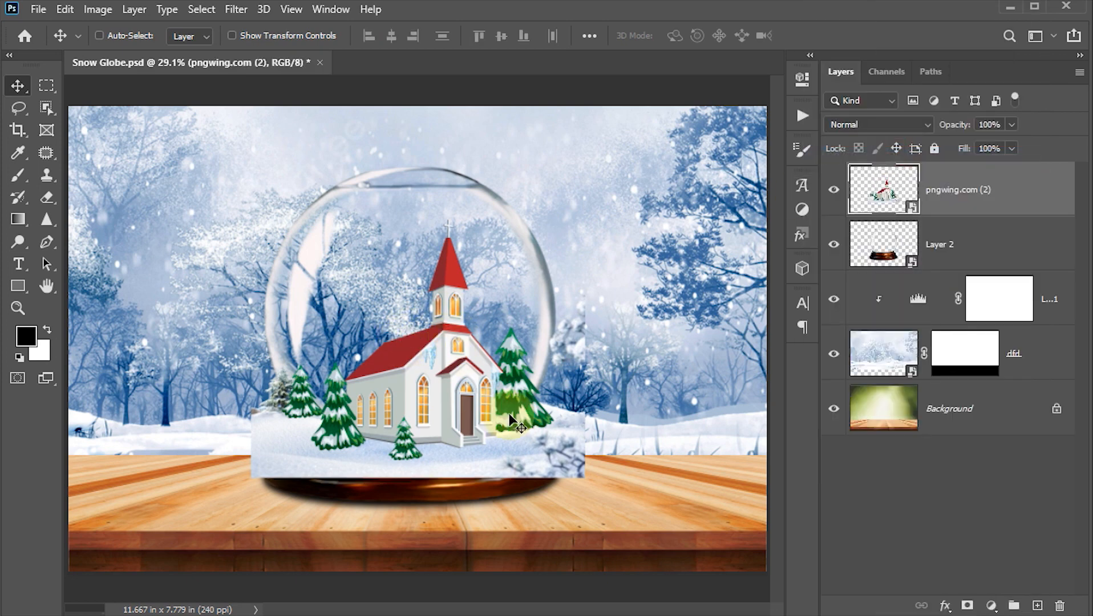
Step: Scale the combined church scene to 50.52%, position it in the middle of the glass globe, and save the document
{"action": "key", "text": "ctrl+t"}
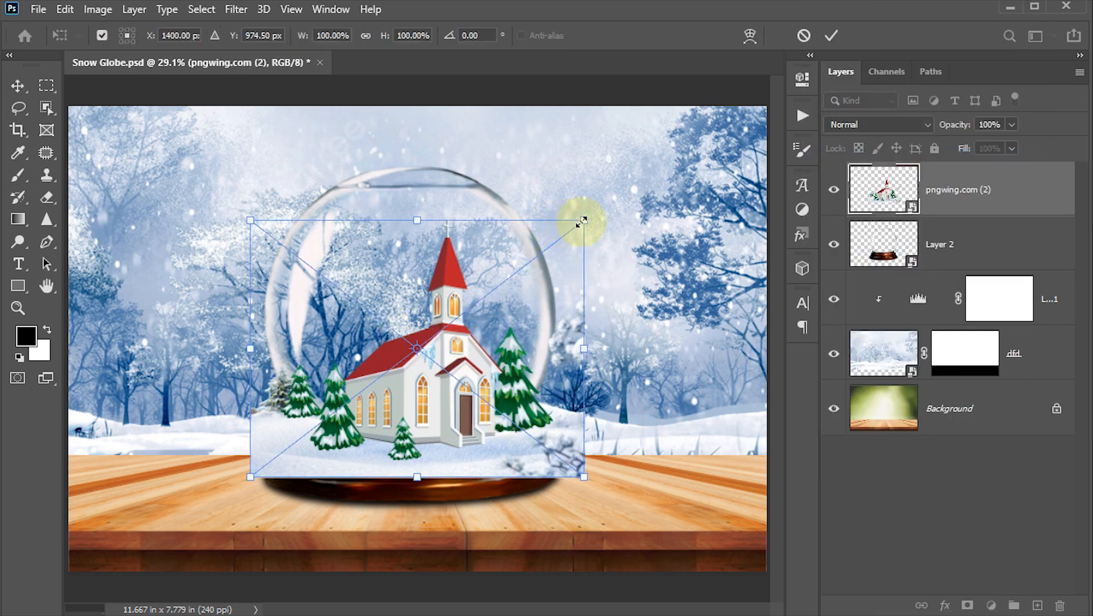
{"action": "left_click_drag", "start_coordinate": [582, 222], "coordinate": [509, 292]}
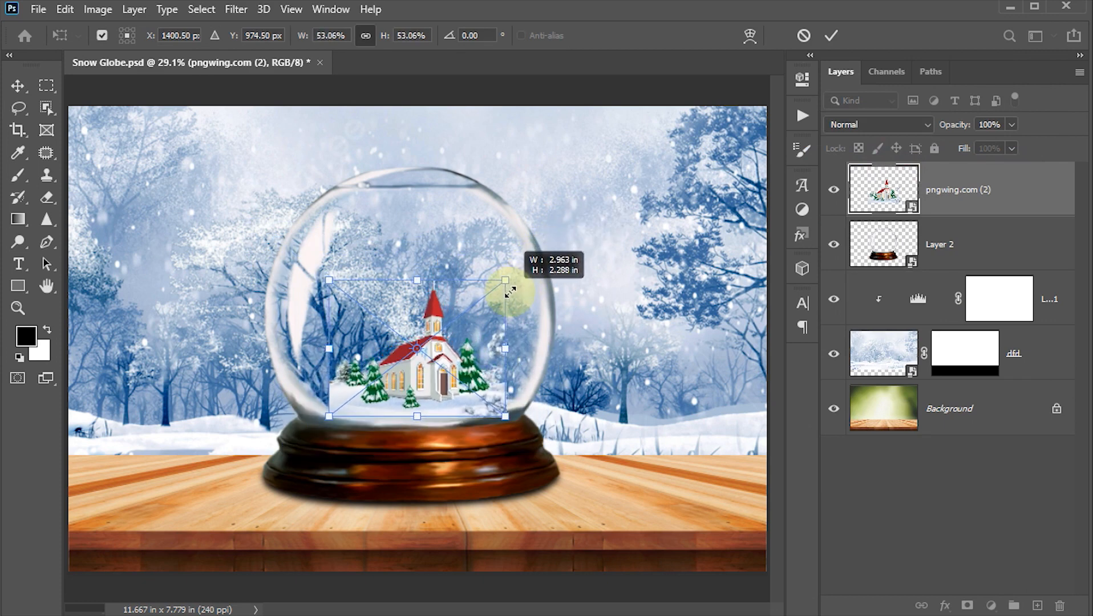
{"action": "left_click_drag", "start_coordinate": [448, 361], "coordinate": [442, 335]}
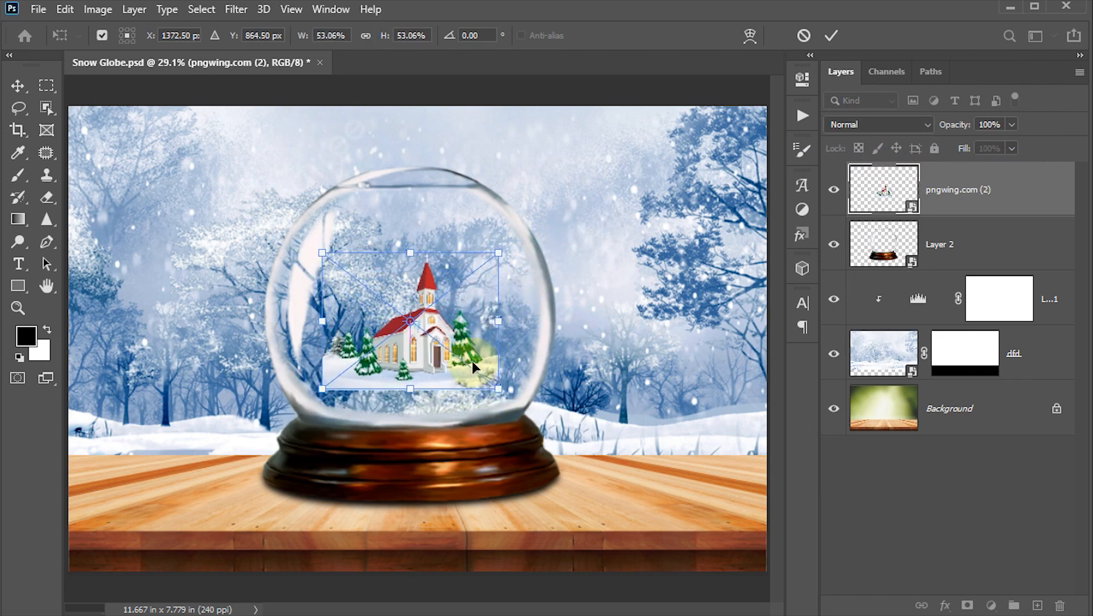
{"action": "left_click_drag", "start_coordinate": [509, 392], "coordinate": [504, 389]}
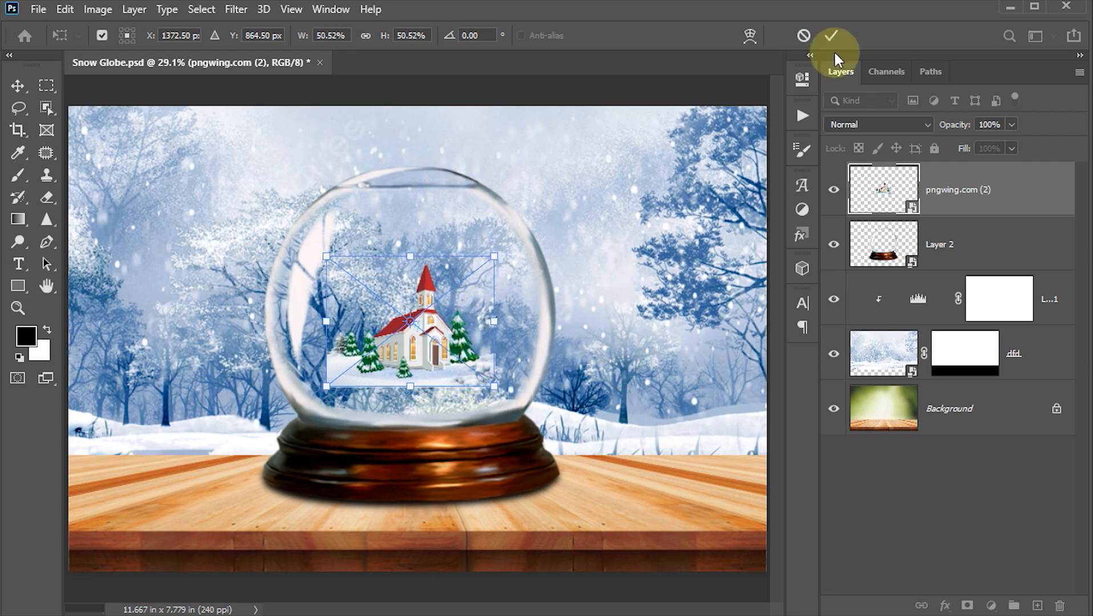
{"action": "left_click", "coordinate": [832, 36]}
{"action": "key", "text": "ctrl+s"}
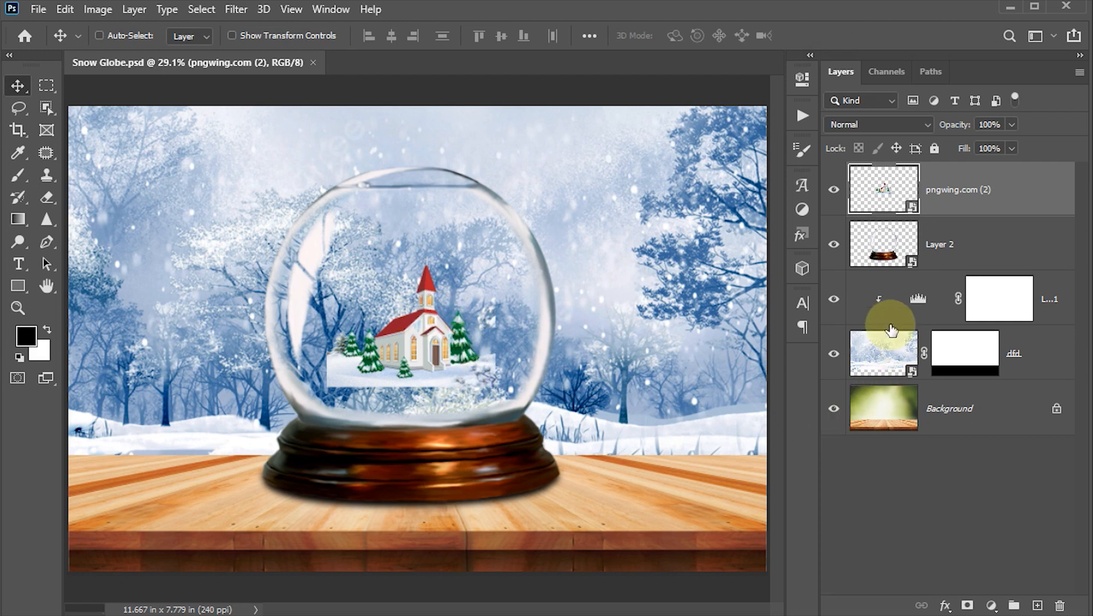
Step: Hide the church scene and dfd forest layers, and select the glass part of the globe with the Object Selection tool
{"action": "left_click", "coordinate": [835, 191]}
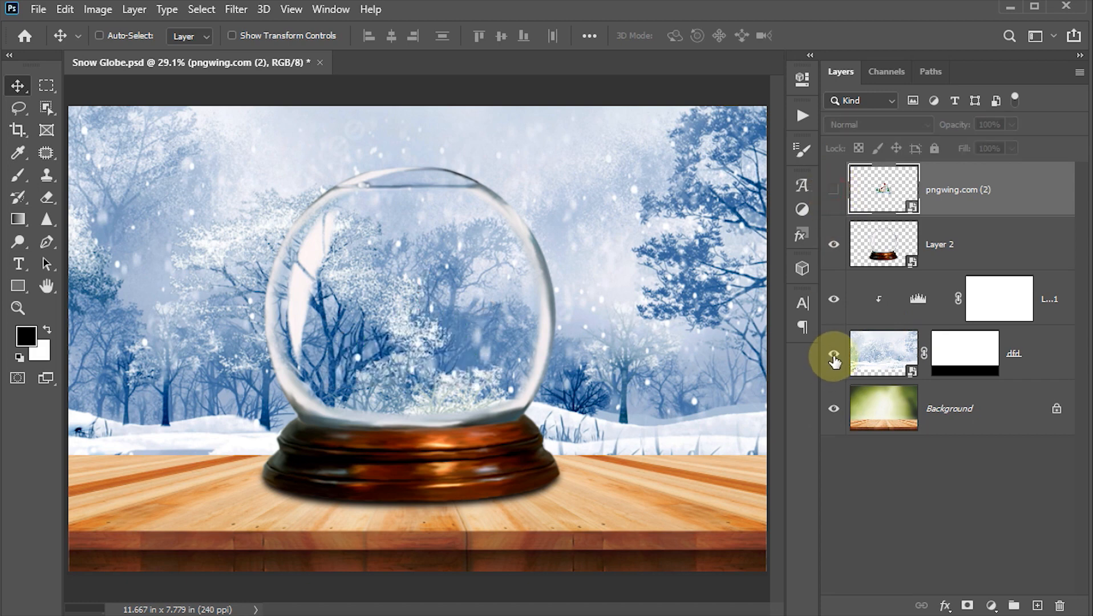
{"action": "left_click", "coordinate": [835, 355]}
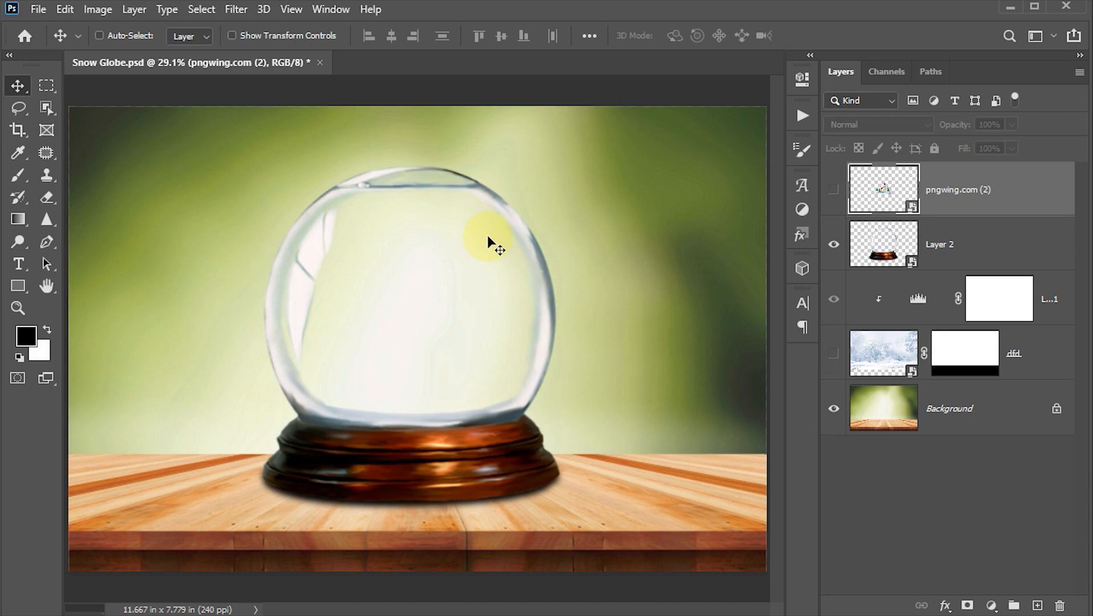
{"action": "left_click", "coordinate": [47, 131]}
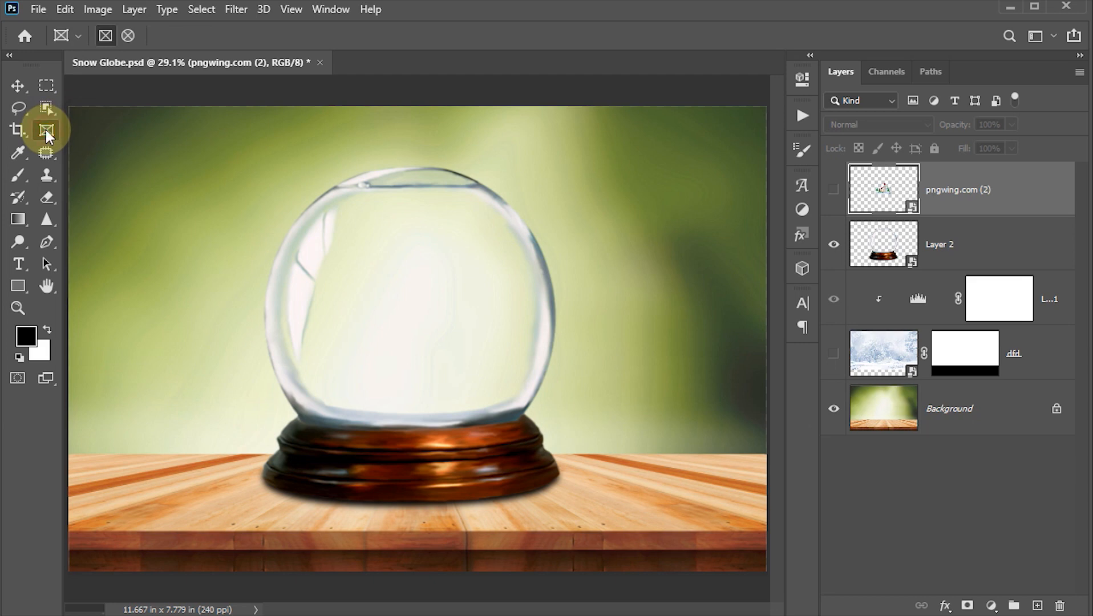
{"action": "left_click", "coordinate": [46, 108]}
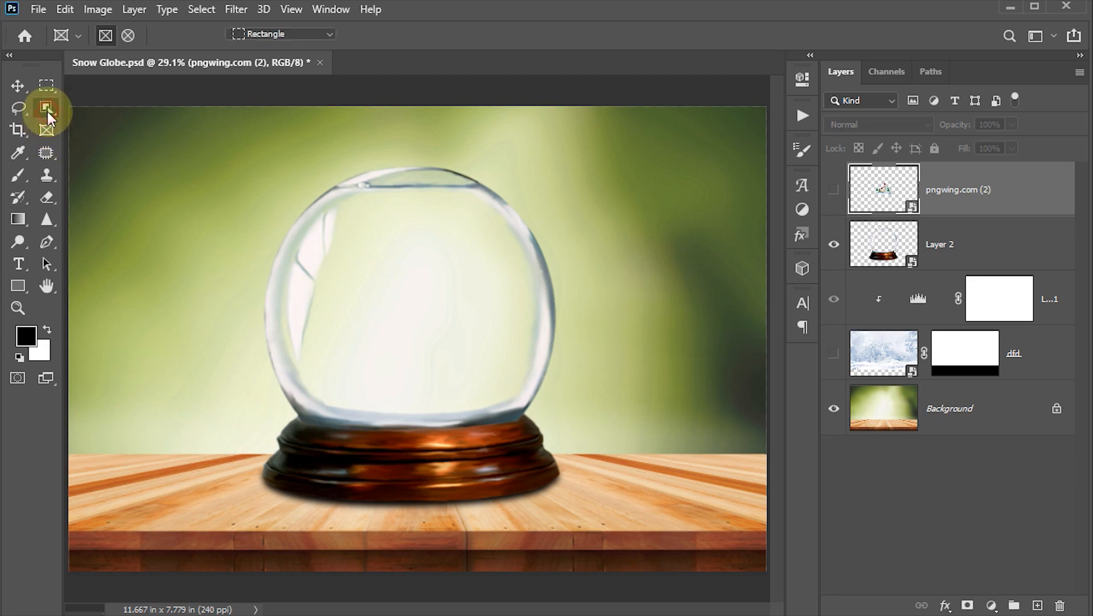
{"action": "left_click", "coordinate": [109, 118]}
{"action": "left_click_drag", "start_coordinate": [228, 143], "coordinate": [561, 368]}
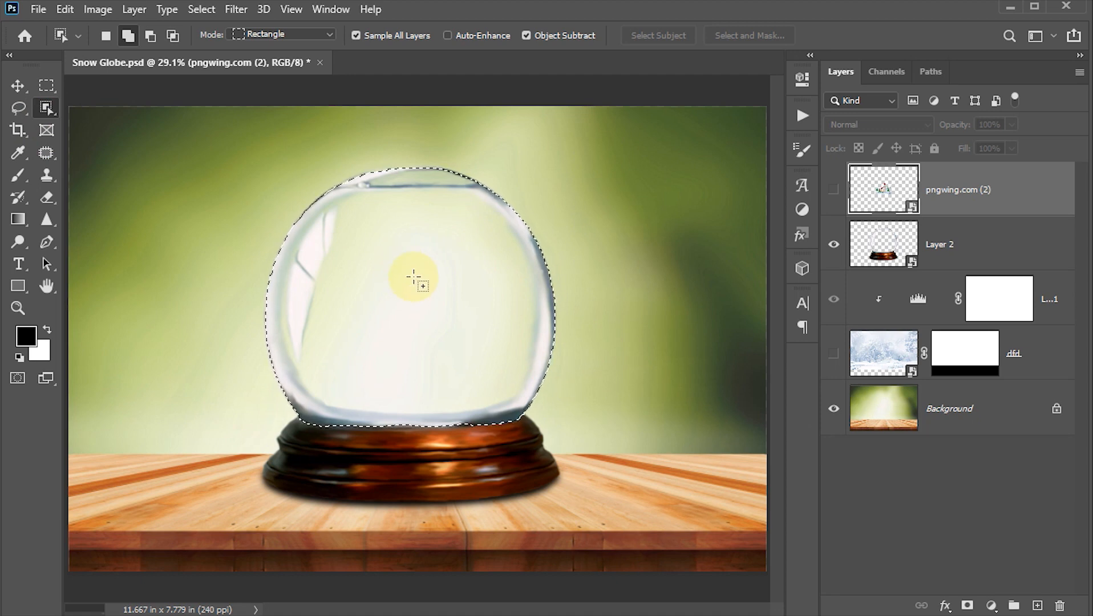
Step: Save the glass selection as a new channel named "globe 1" and deselect it
{"action": "left_click", "coordinate": [202, 9]}
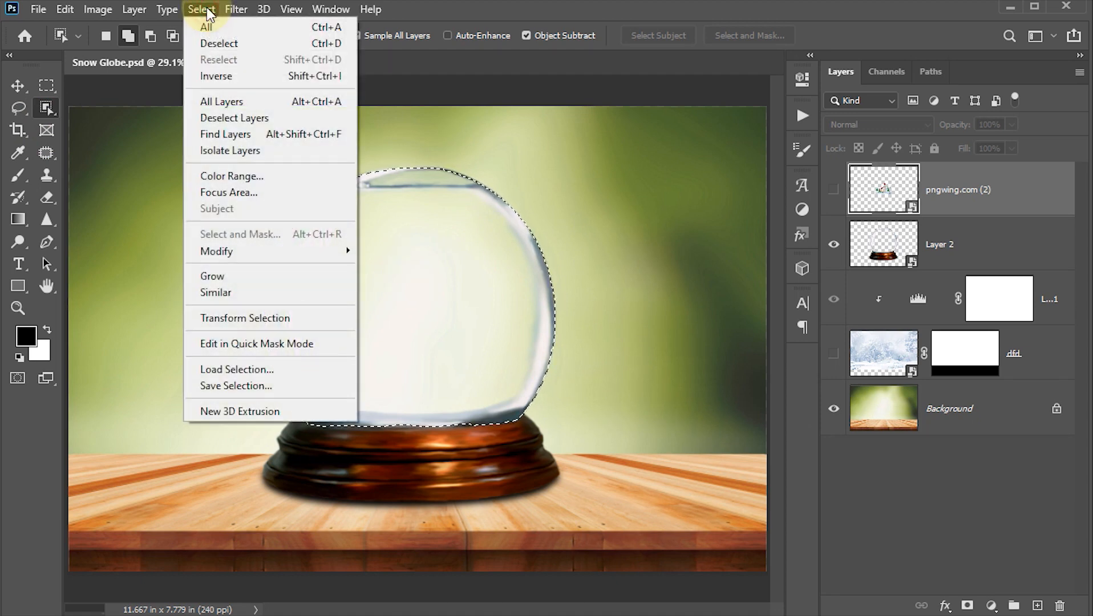
{"action": "left_click", "coordinate": [228, 387]}
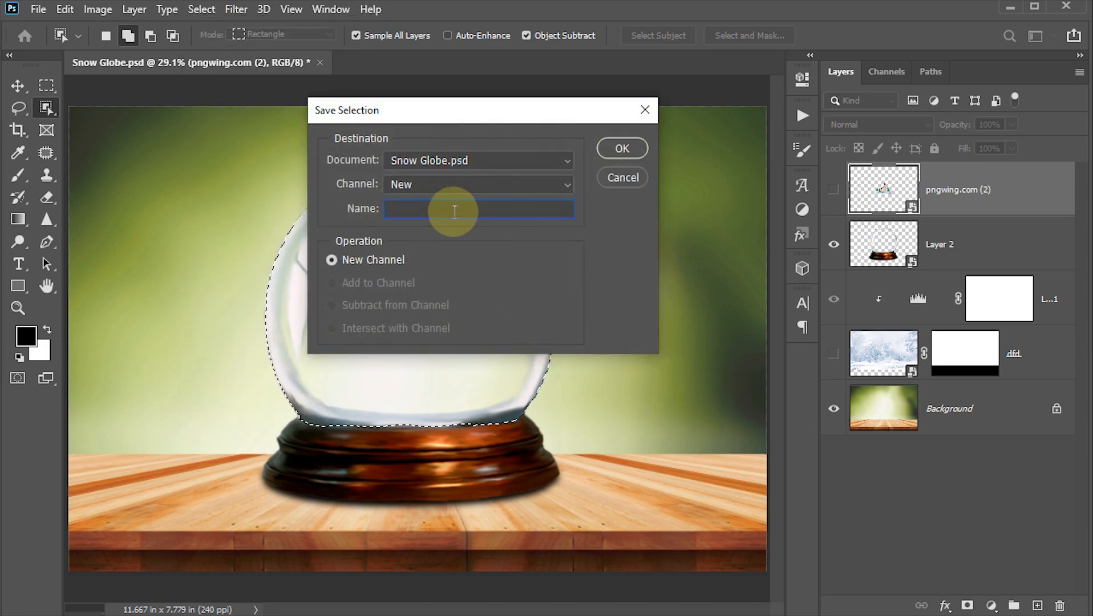
{"action": "type", "text": "globe"}
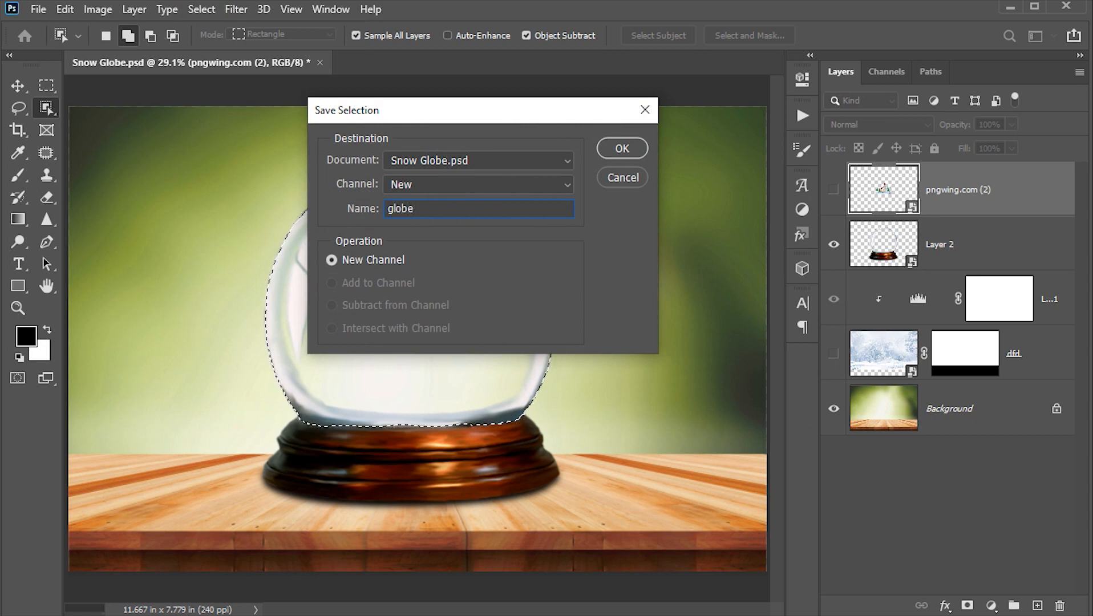
{"action": "type", "text": " 1"}
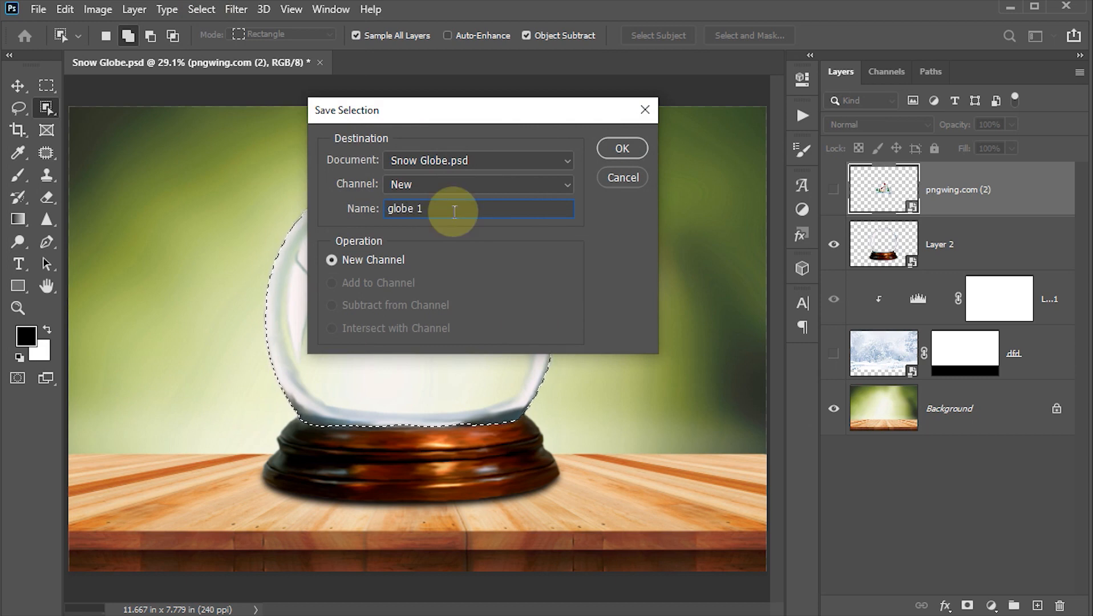
{"action": "left_click", "coordinate": [622, 150]}
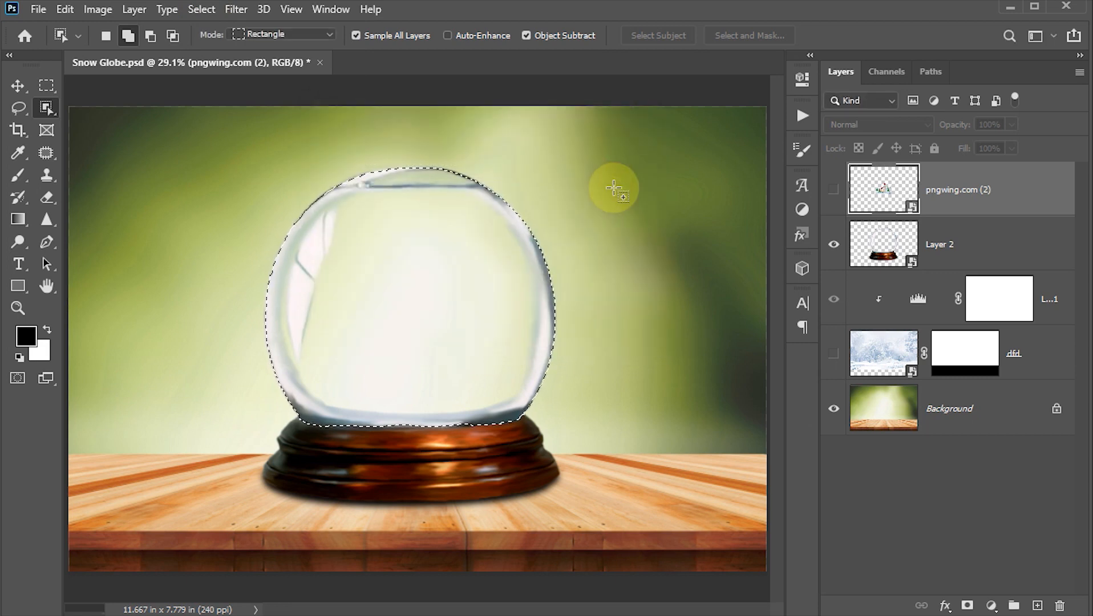
{"action": "left_click", "coordinate": [18, 85]}
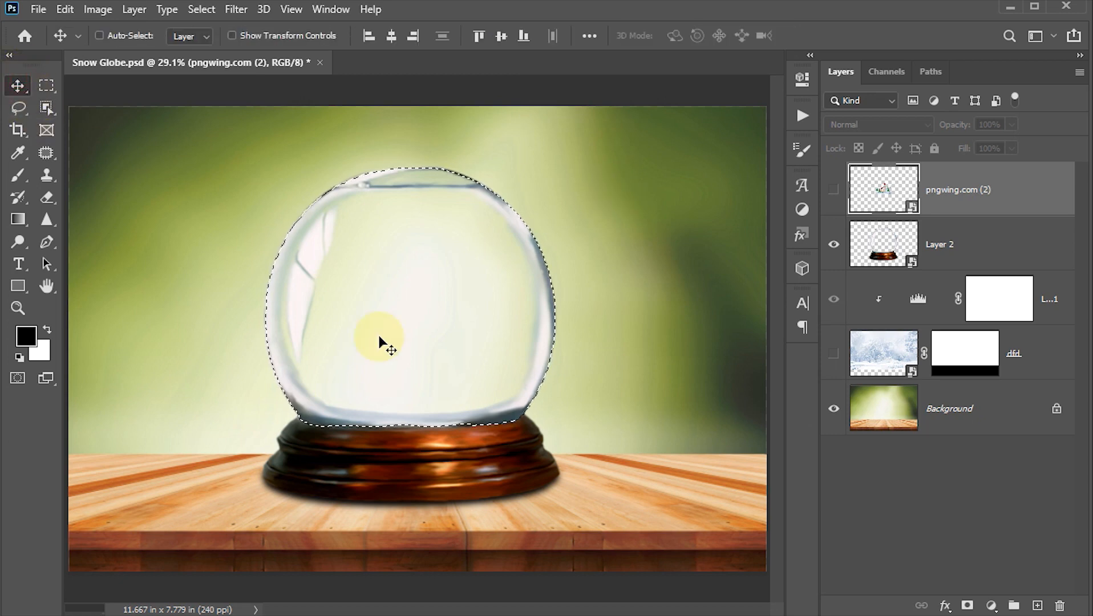
{"action": "left_click_drag", "start_coordinate": [380, 342], "coordinate": [476, 359]}
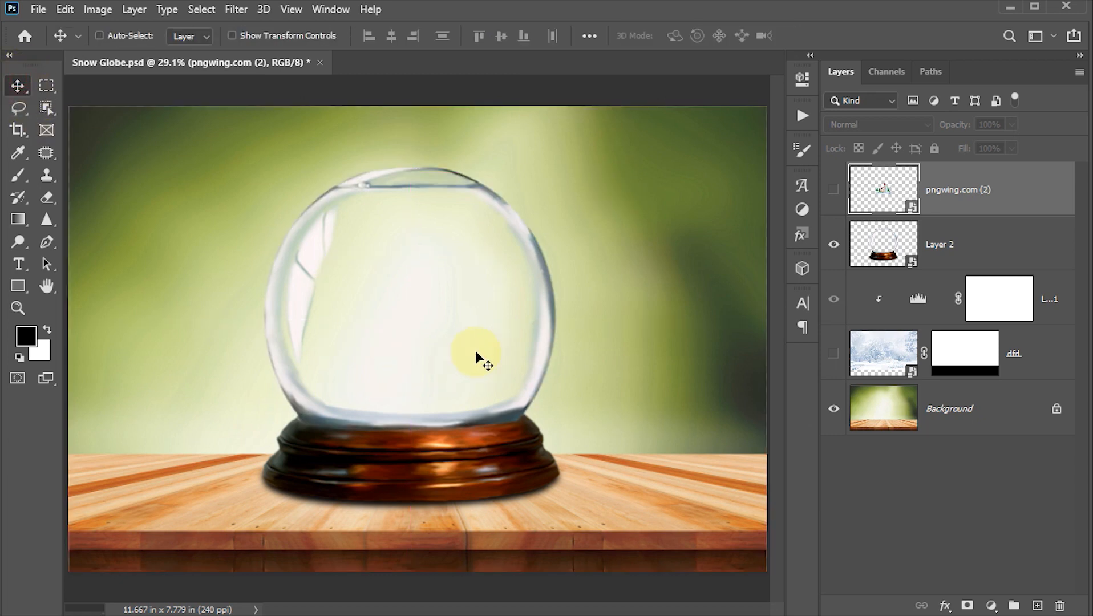
Step: Check the saved globe 1 channel and make the church scene and dfd forest layers visible again
{"action": "left_click", "coordinate": [883, 70]}
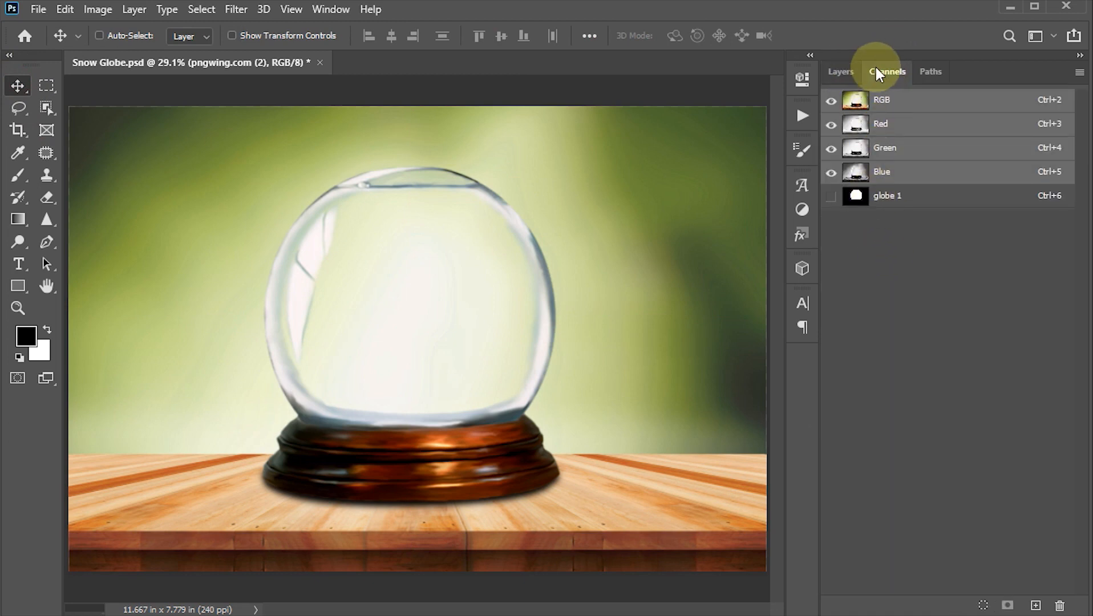
{"action": "left_click", "coordinate": [324, 10]}
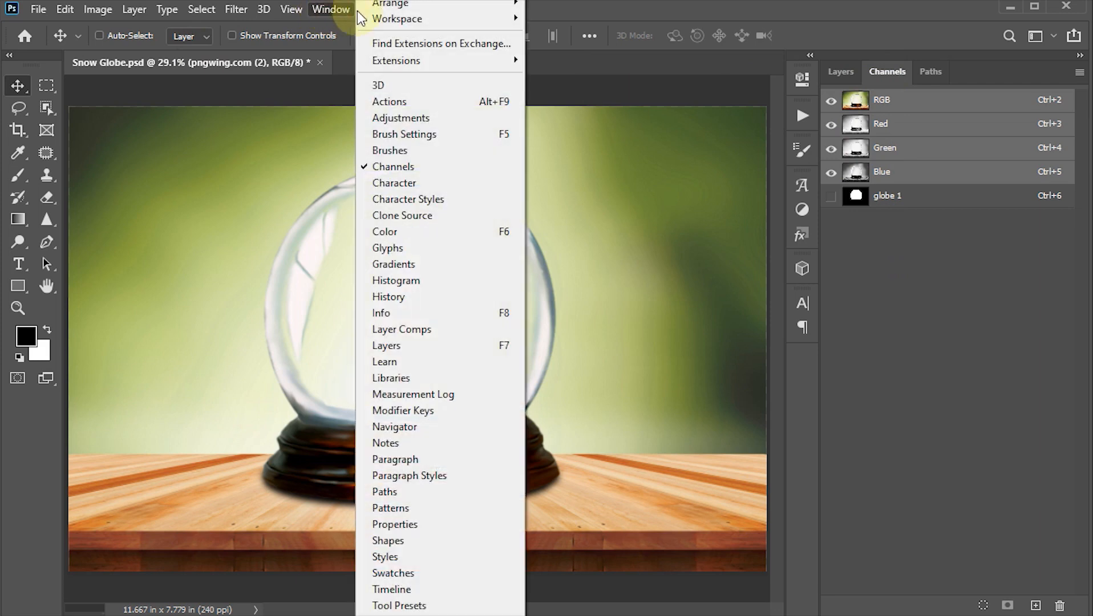
{"action": "left_click", "coordinate": [894, 71]}
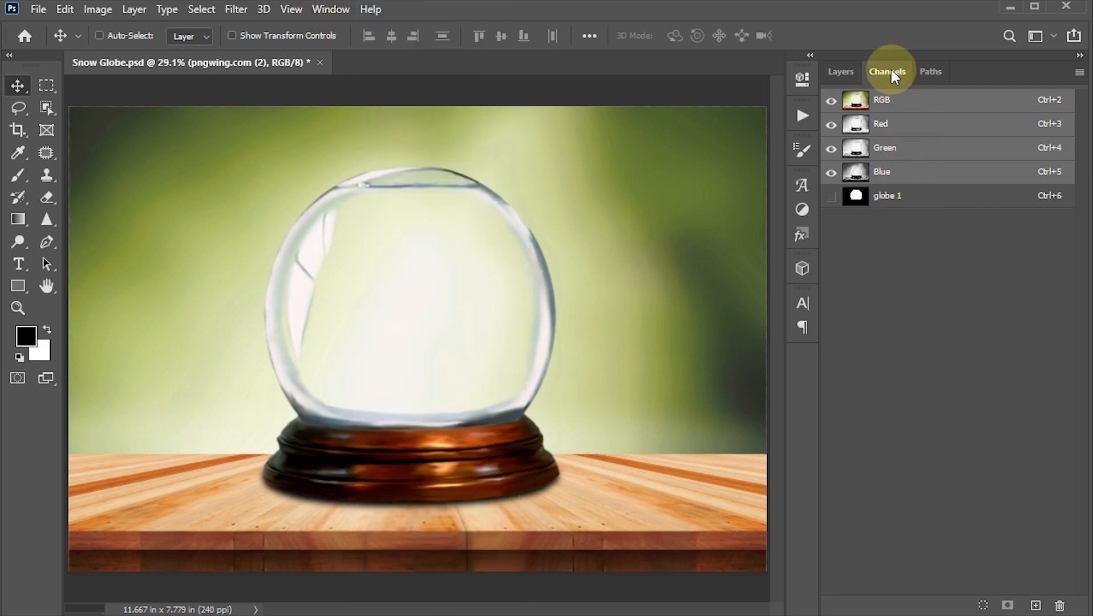
{"action": "left_click", "coordinate": [841, 72]}
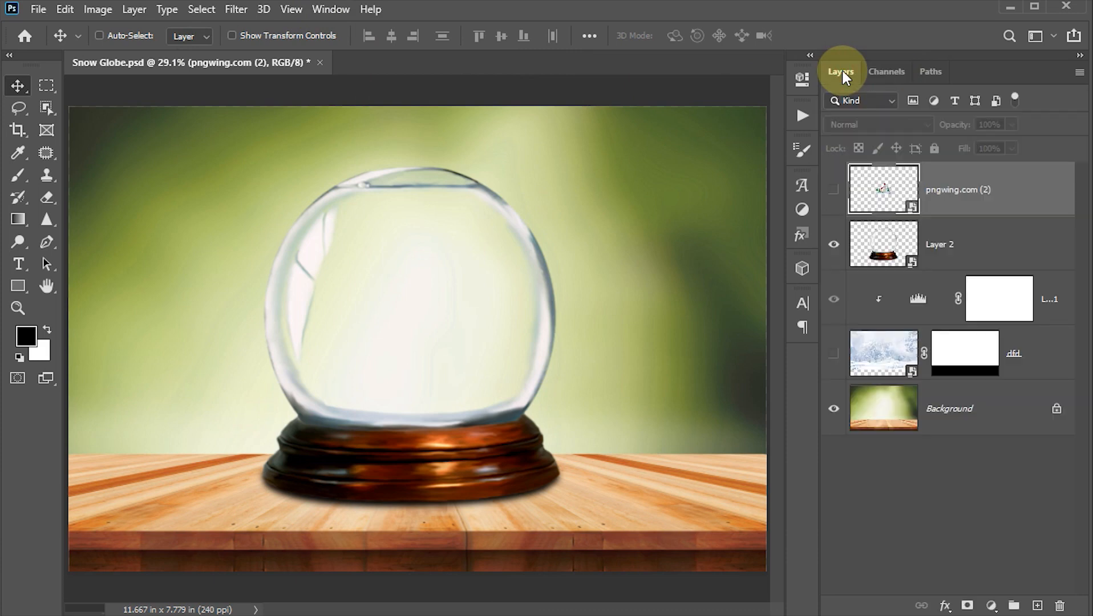
{"action": "left_click", "coordinate": [833, 190]}
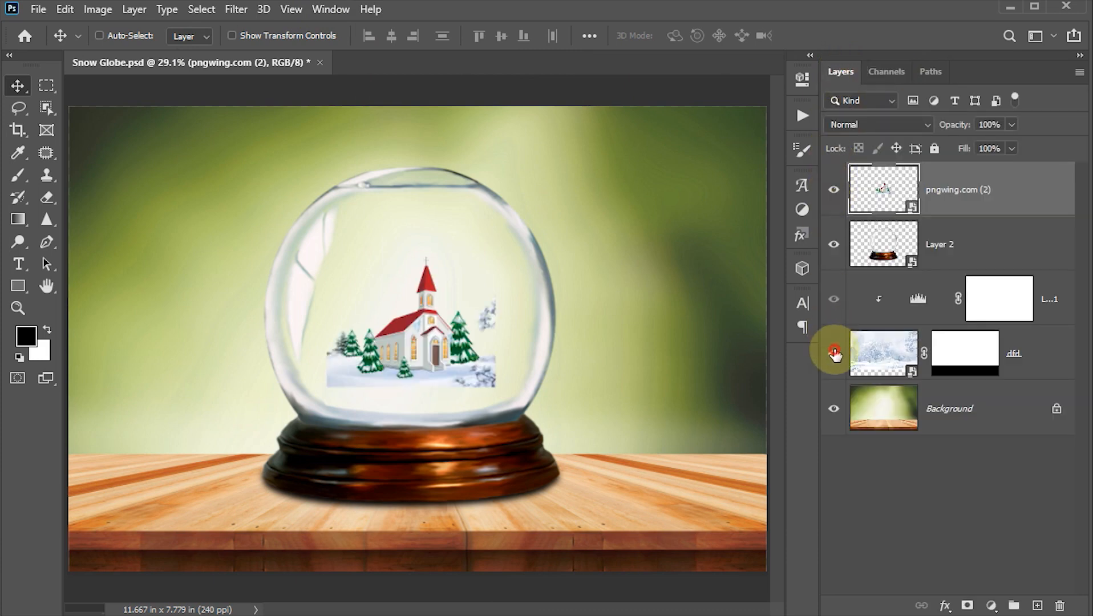
{"action": "left_click", "coordinate": [833, 352]}
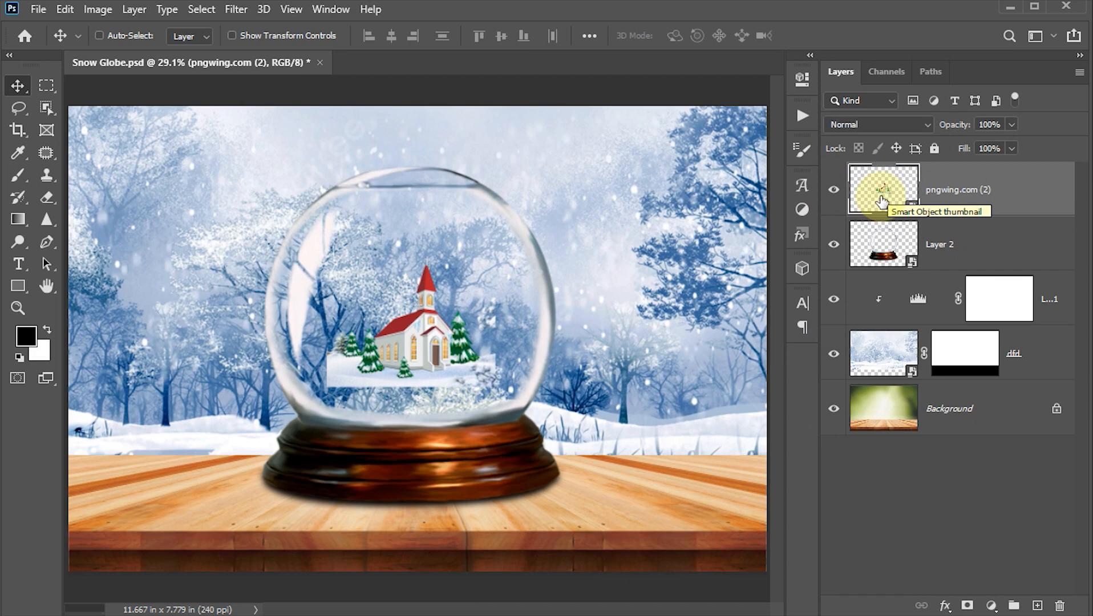
Step: Load the globe 1 channel as a selection and apply it as a layer mask on the pngwing.com (2) church scene
{"action": "left_click", "coordinate": [879, 73]}
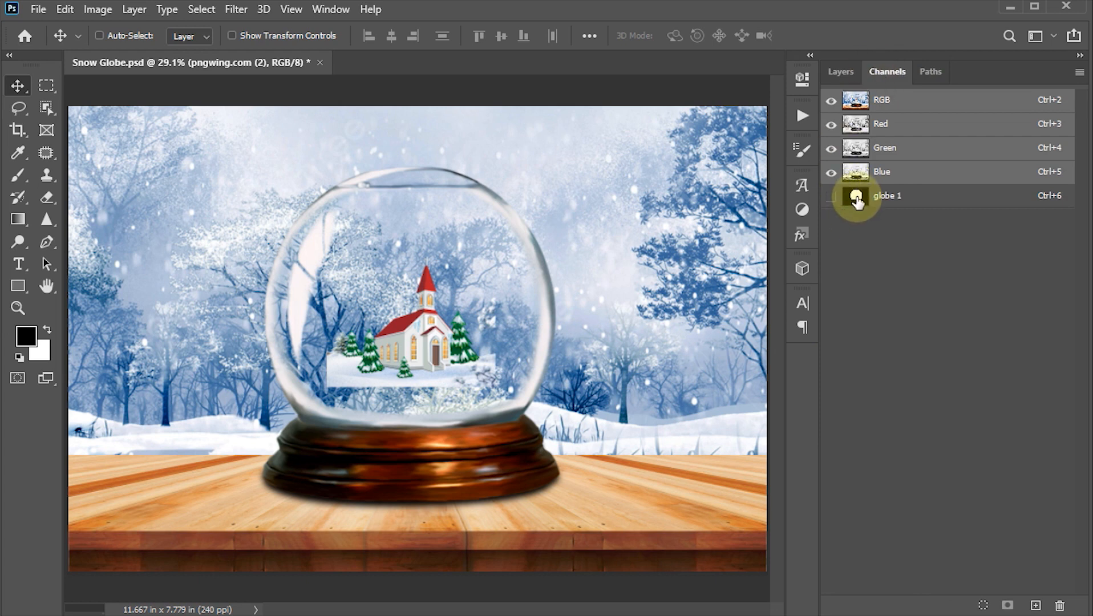
{"action": "left_click", "coordinate": [857, 204], "text": "ctrl"}
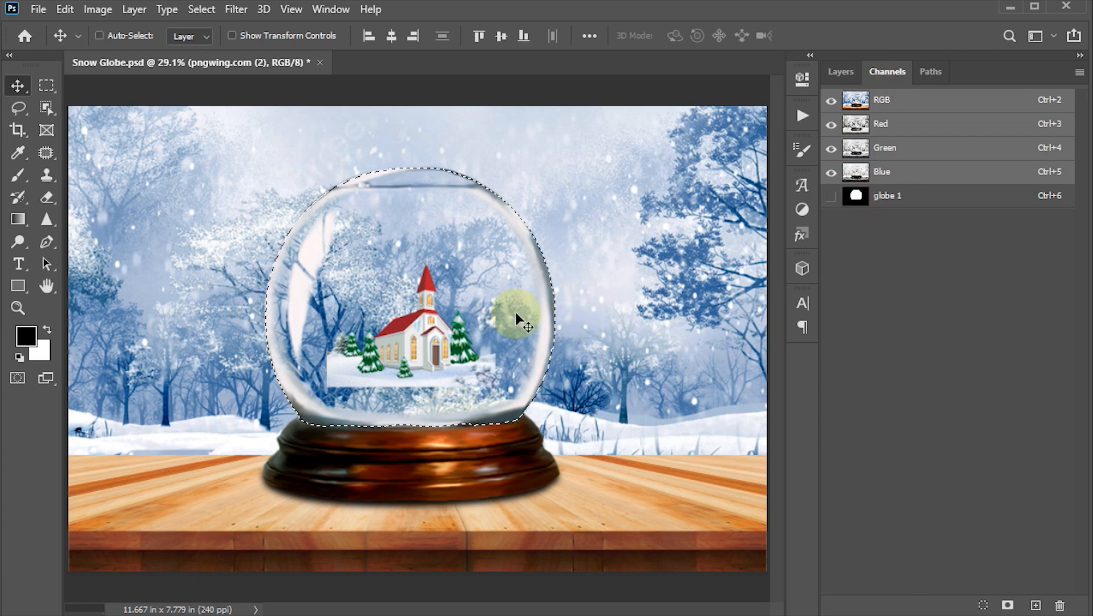
{"action": "left_click", "coordinate": [837, 72]}
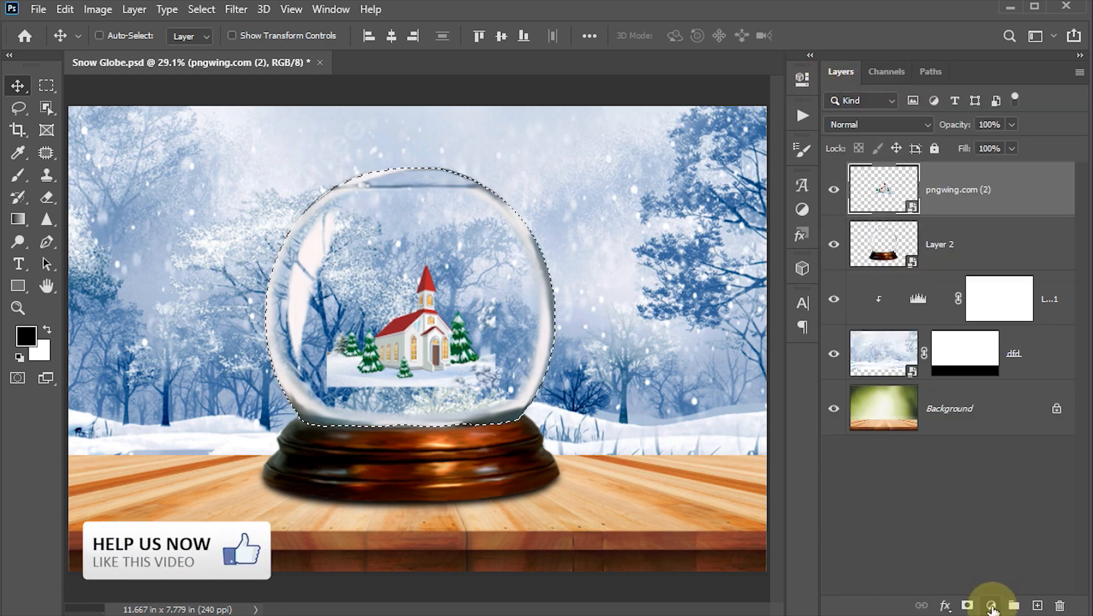
{"action": "left_click", "coordinate": [966, 606]}
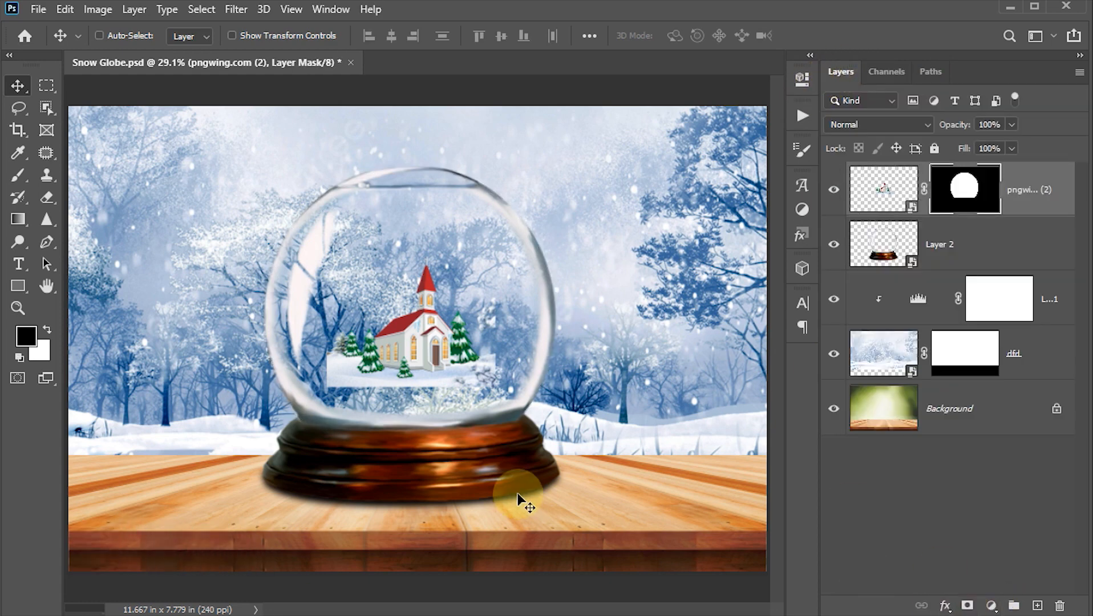
Step: Save the document, unlink the globe mask from the pngwing.com (2) church scene, and make its artwork active instead of the mask
{"action": "key", "text": "ctrl+s"}
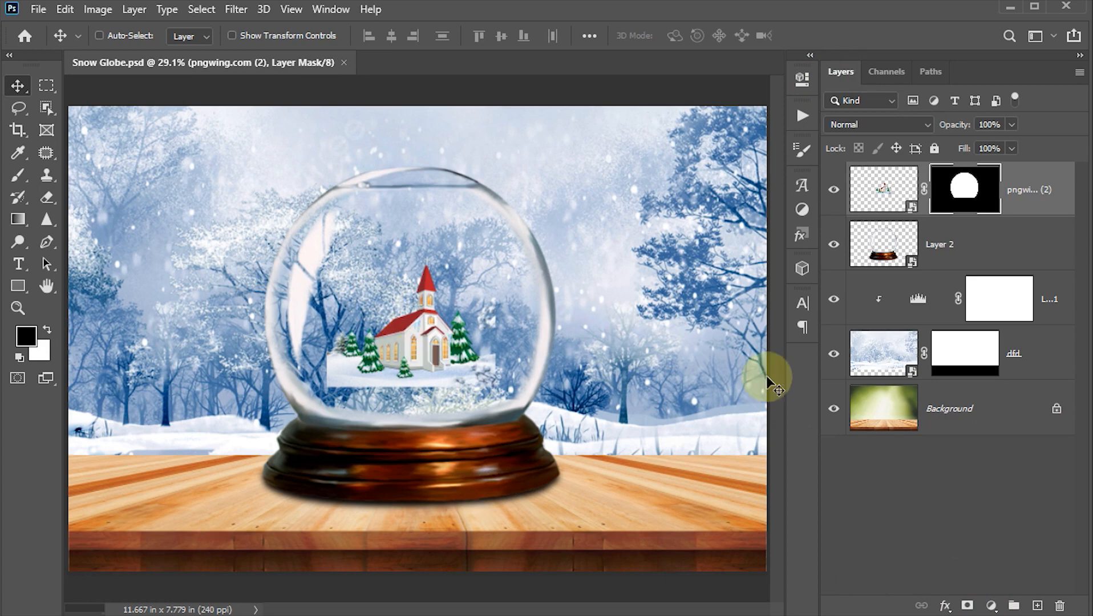
{"action": "left_click", "coordinate": [924, 192]}
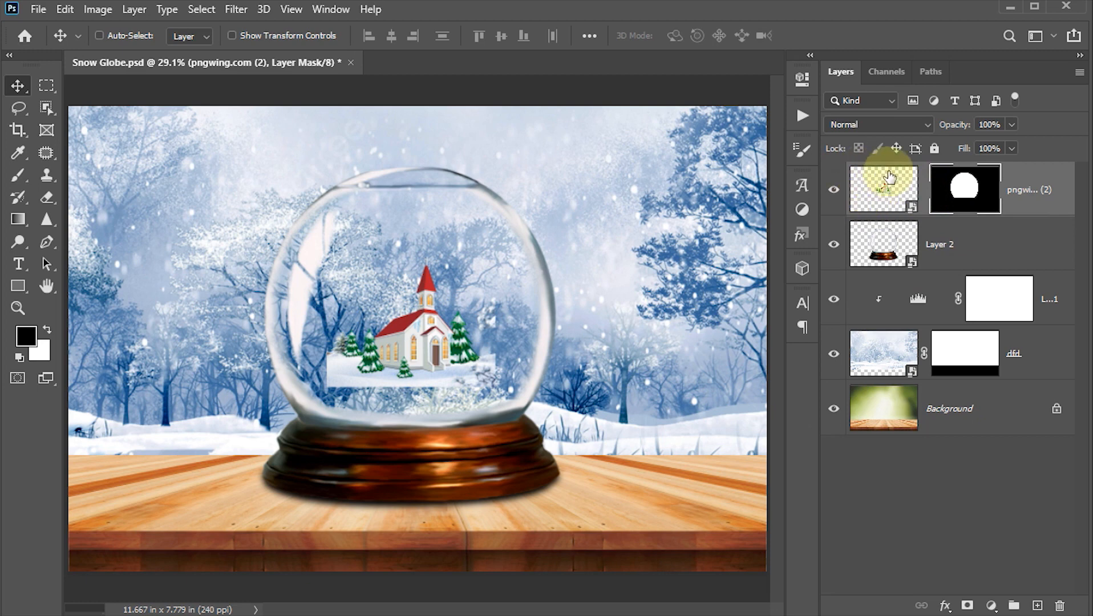
{"action": "left_click", "coordinate": [881, 191]}
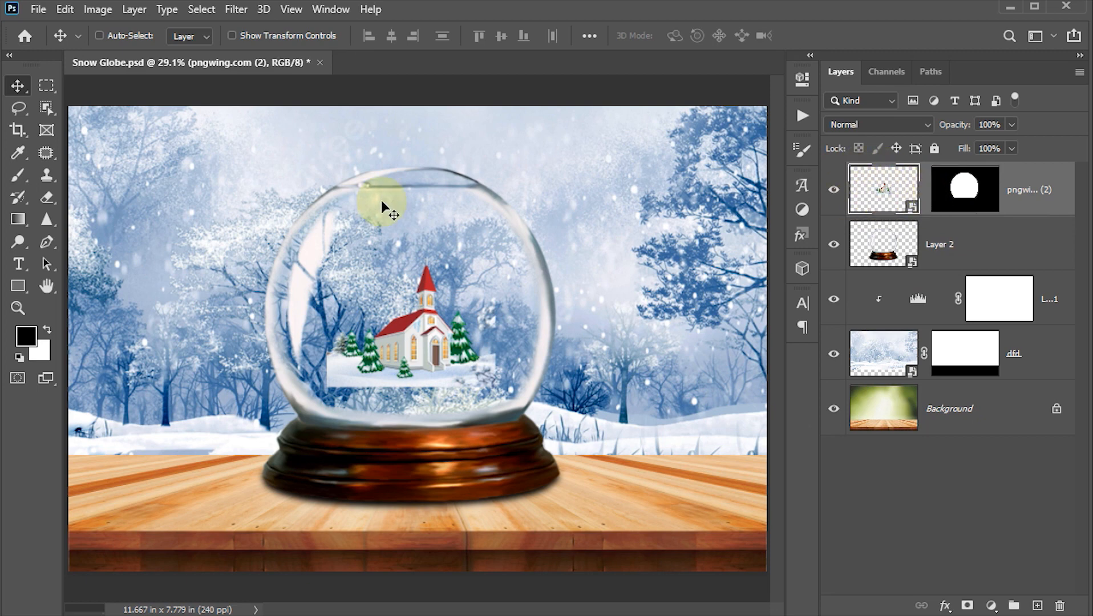
Step: Apply a custom Lens Correction to the church scene with a negative Remove Distortion value so it bulges like a view through glass
{"action": "left_click", "coordinate": [235, 10]}
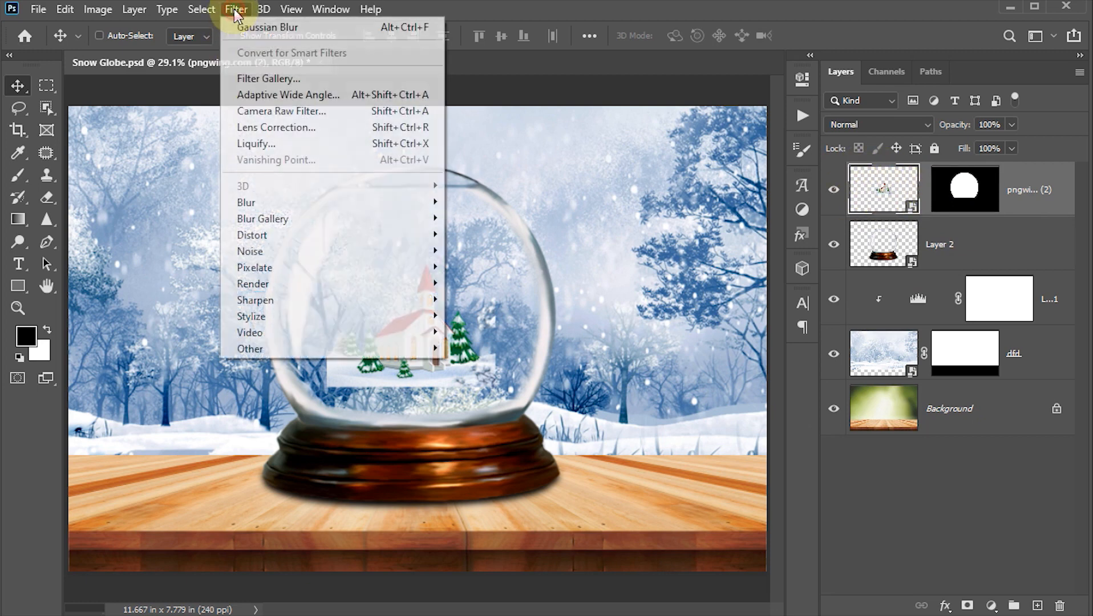
{"action": "left_click", "coordinate": [260, 129]}
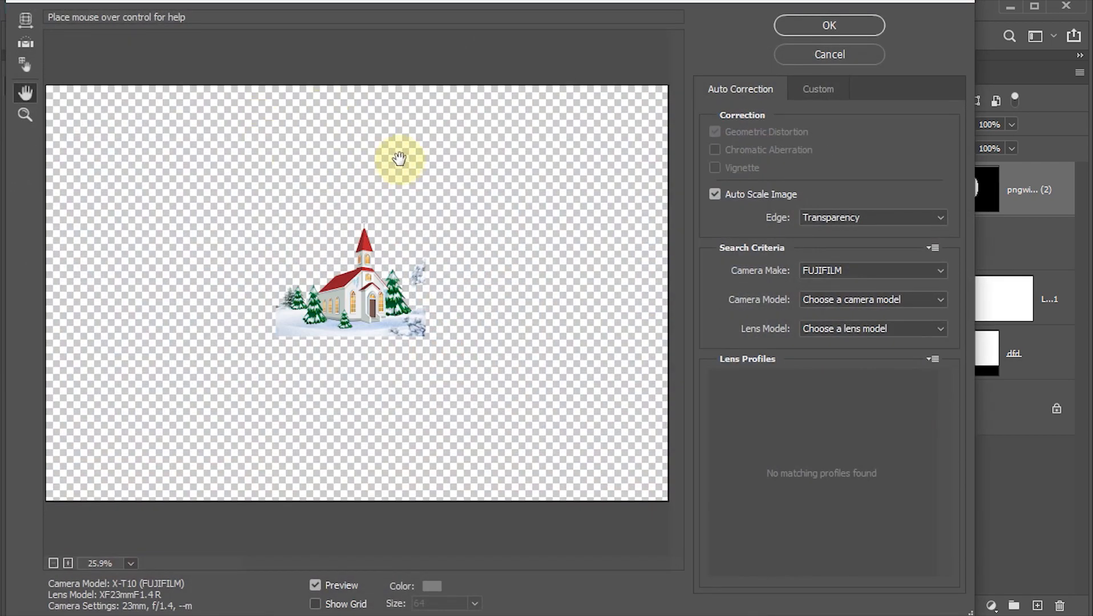
{"action": "left_click", "coordinate": [819, 89]}
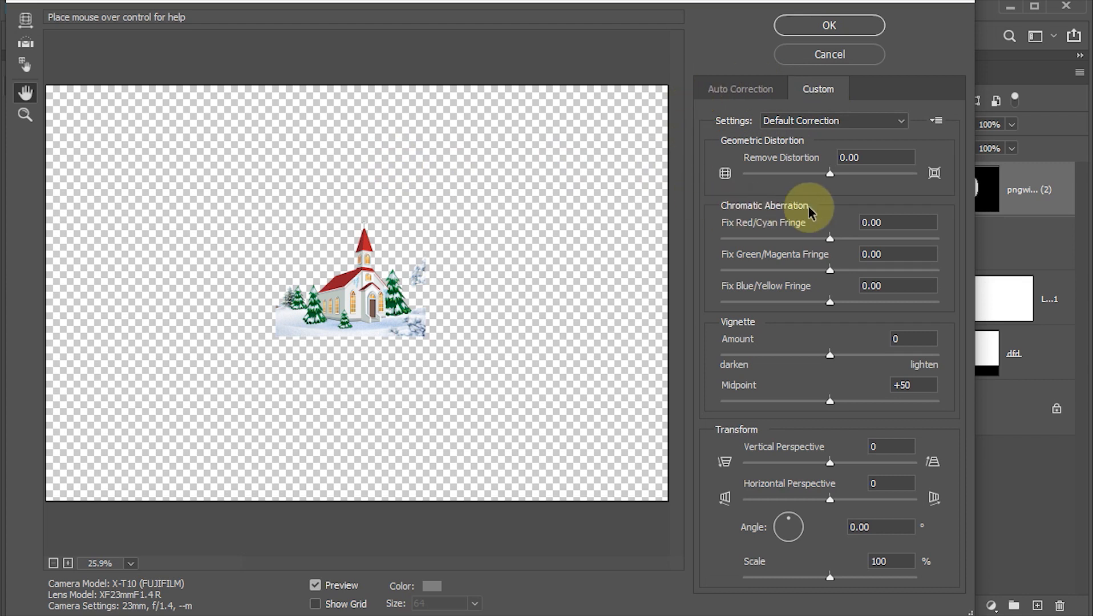
{"action": "left_click", "coordinate": [826, 174]}
{"action": "left_click_drag", "start_coordinate": [827, 177], "coordinate": [784, 179]}
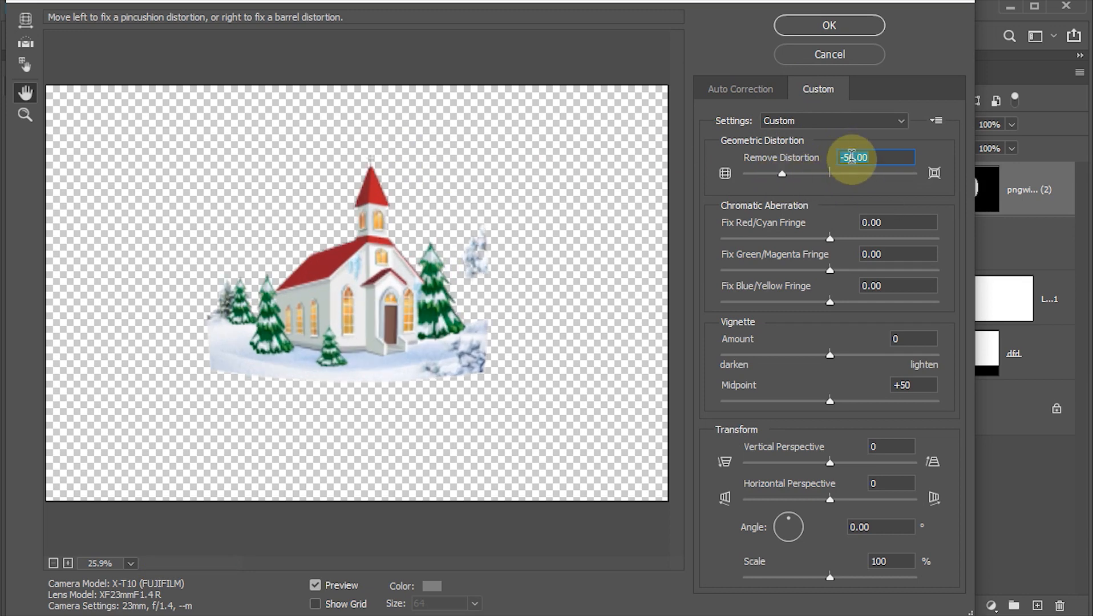
{"action": "type", "text": "40"}
{"action": "left_click", "coordinate": [822, 25]}
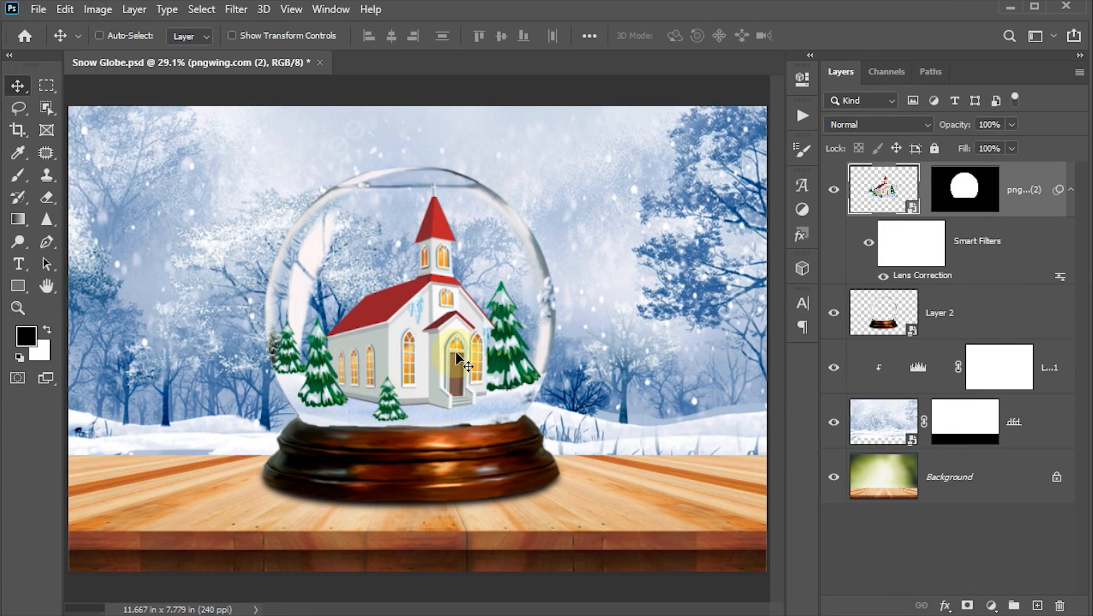
Step: Lower the church scene slightly and scale it down a little so it fits inside the glass globe
{"action": "left_click_drag", "start_coordinate": [464, 341], "coordinate": [466, 349]}
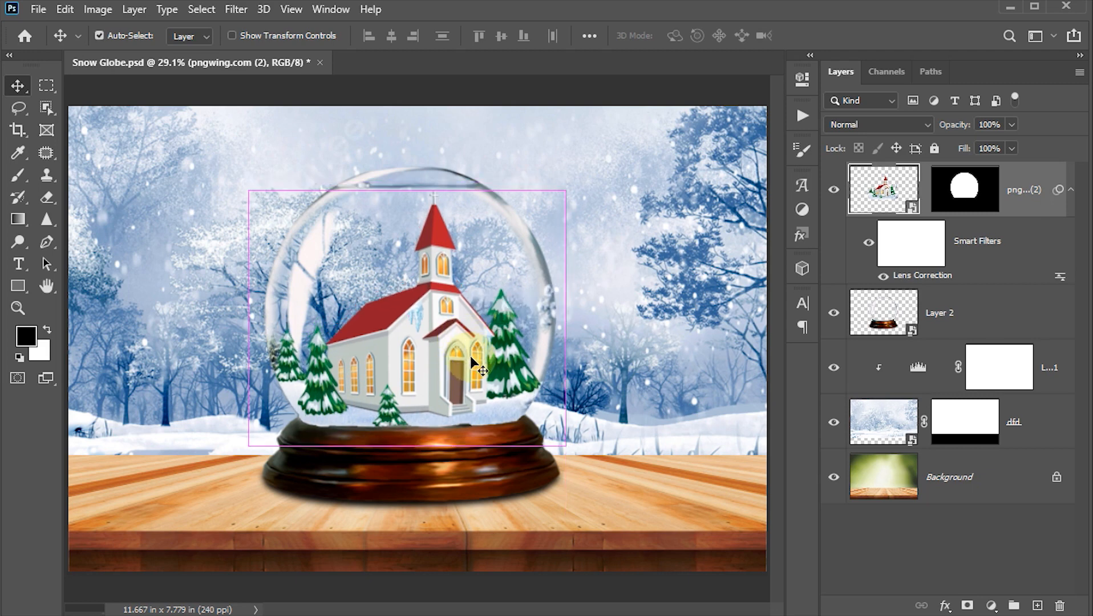
{"action": "key", "text": "ctrl+t"}
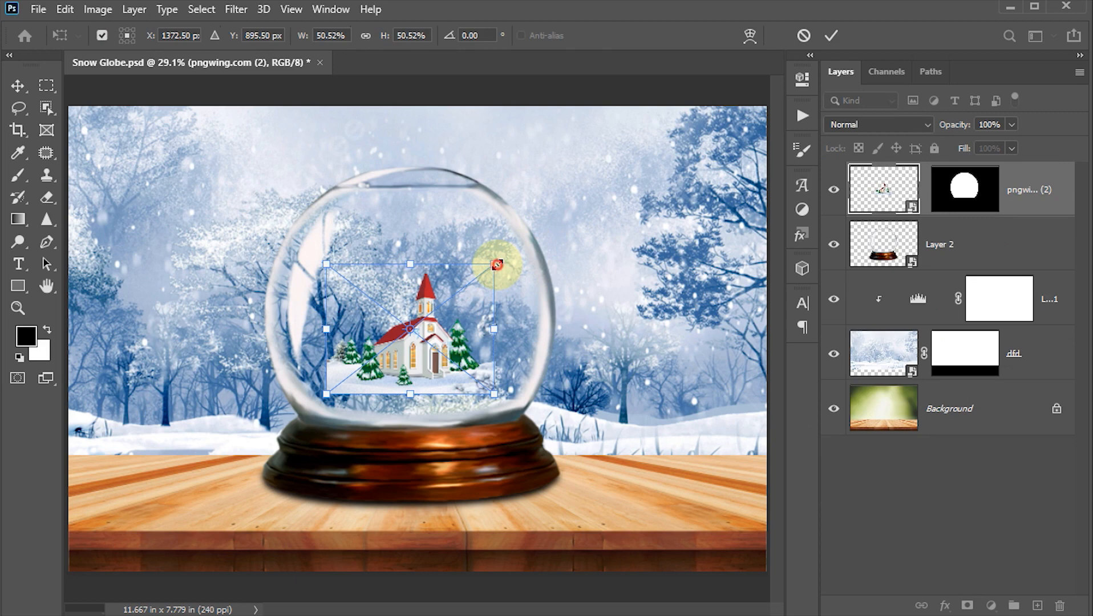
{"action": "left_click_drag", "start_coordinate": [497, 264], "coordinate": [488, 267]}
{"action": "left_click", "coordinate": [831, 35]}
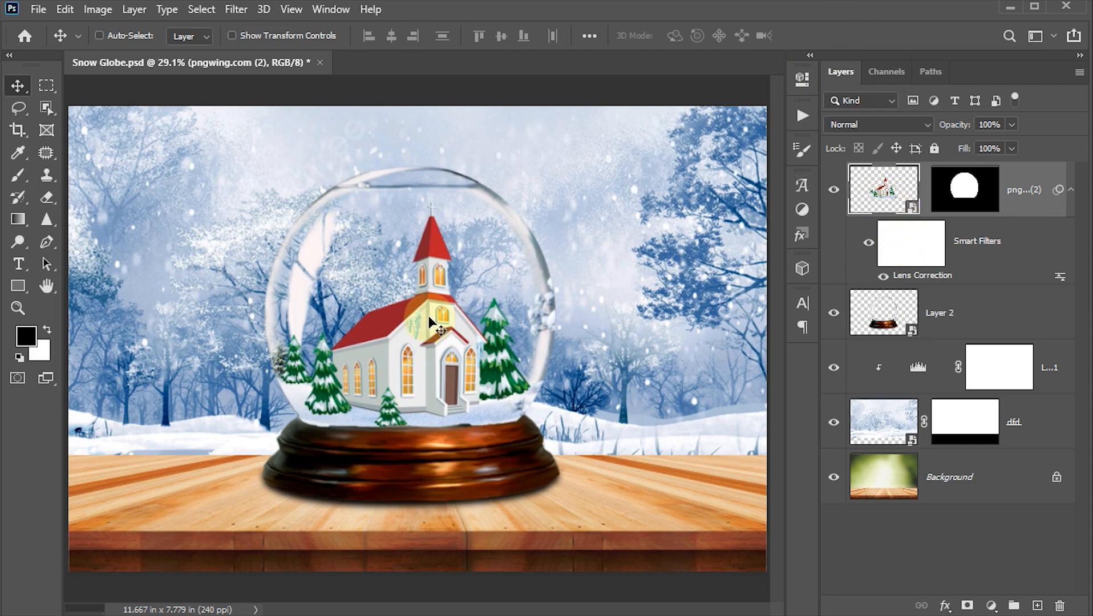
Step: Add 4% Gaussian monochromatic noise to the church scene and save the document
{"action": "left_click", "coordinate": [236, 11]}
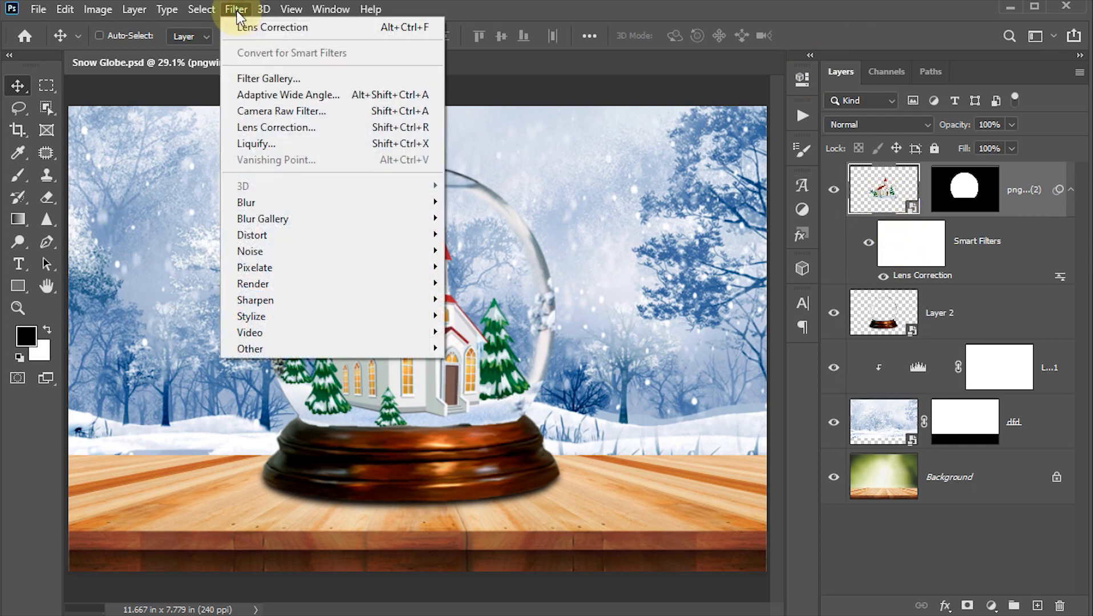
{"action": "mouse_move", "coordinate": [361, 252]}
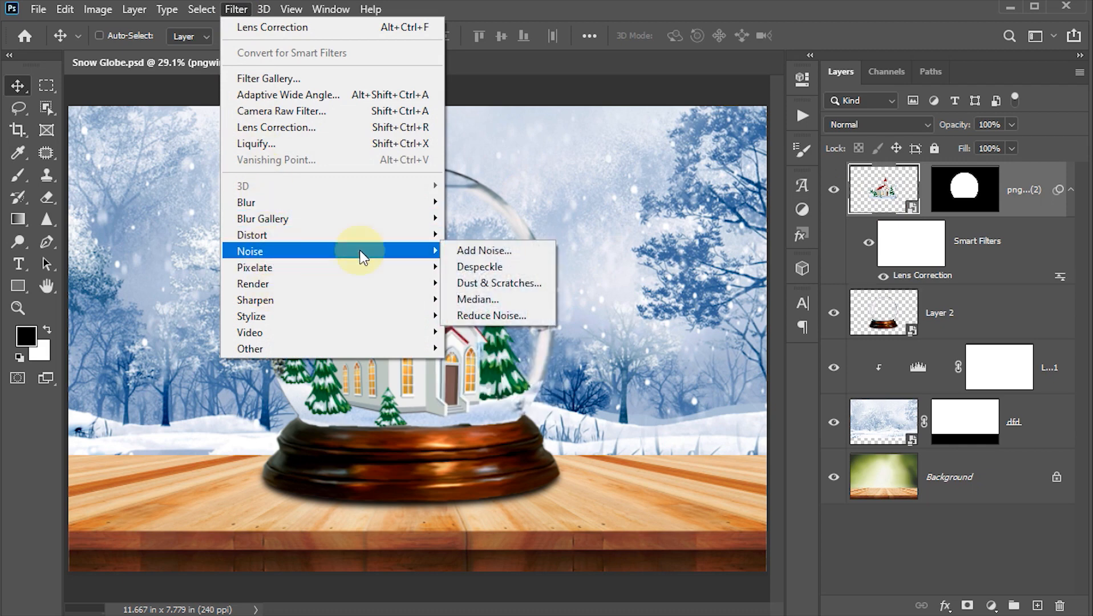
{"action": "left_click", "coordinate": [465, 253]}
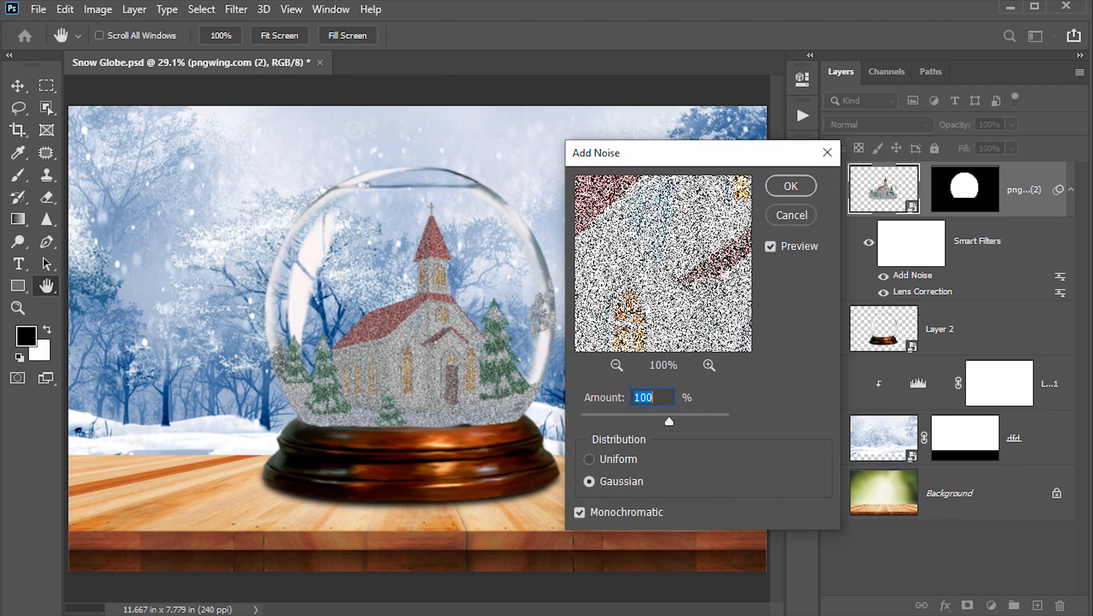
{"action": "type", "text": "4"}
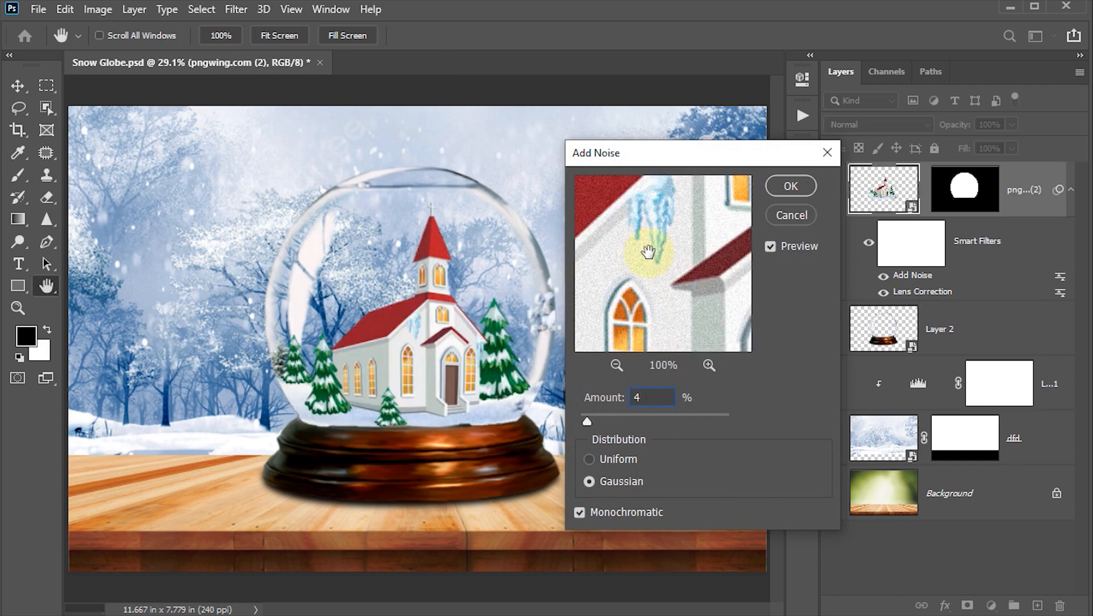
{"action": "left_click", "coordinate": [638, 263]}
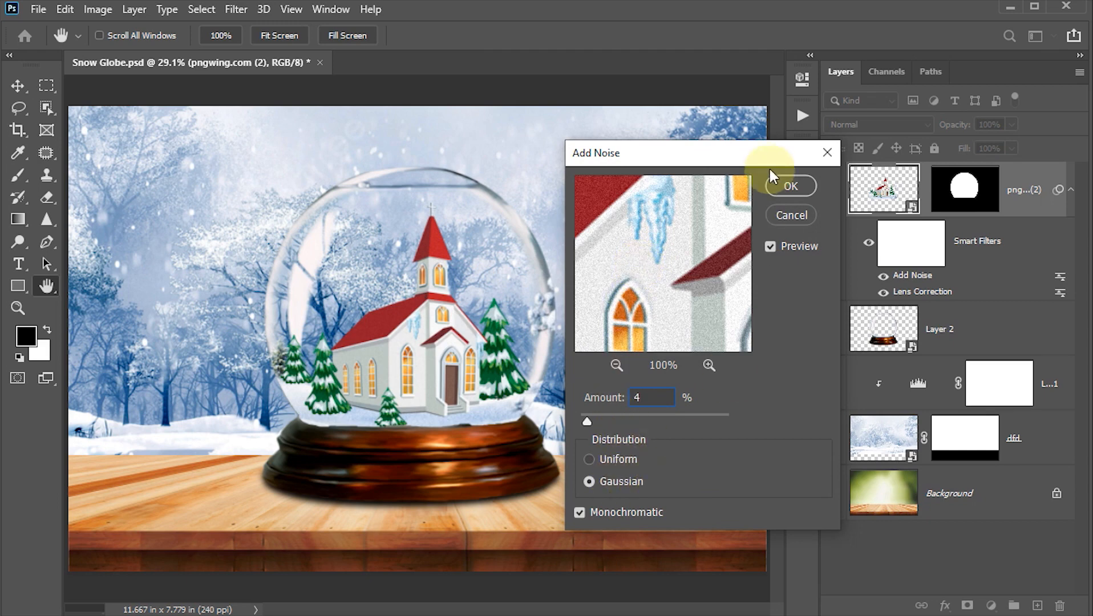
{"action": "left_click", "coordinate": [791, 188]}
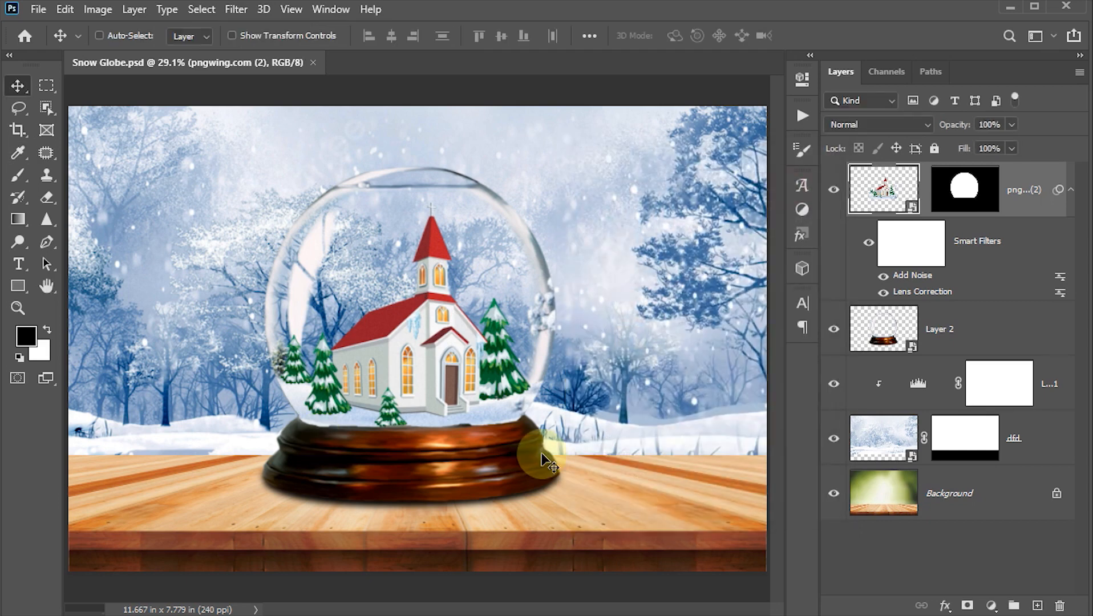
{"action": "key", "text": "ctrl+s"}
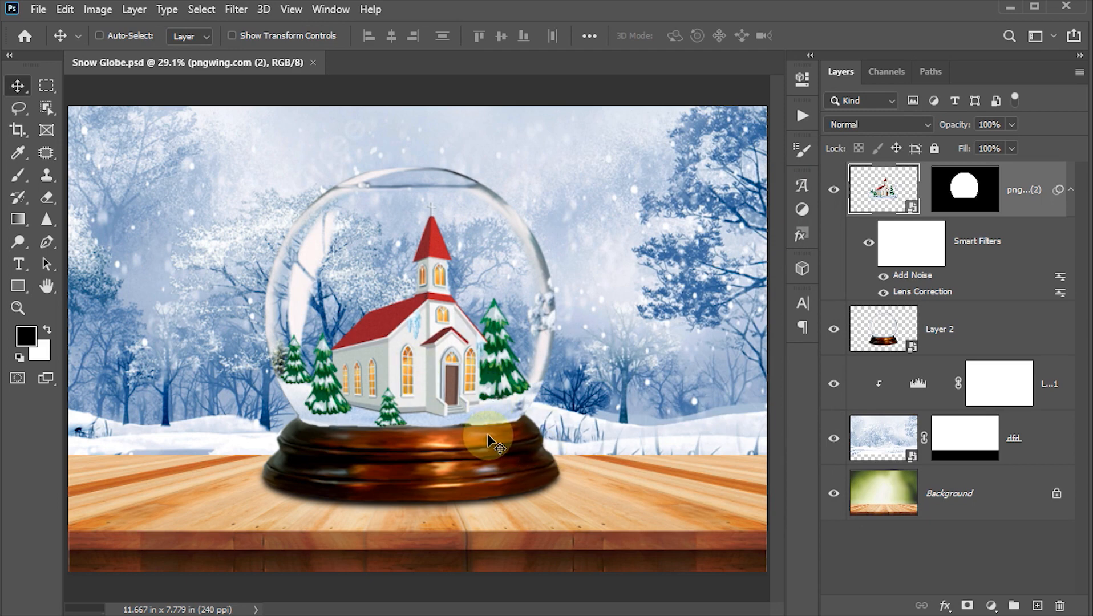
Step: Apply a Gaussian Blur with a 0.7 pixel radius to the church scene
{"action": "left_click", "coordinate": [236, 9]}
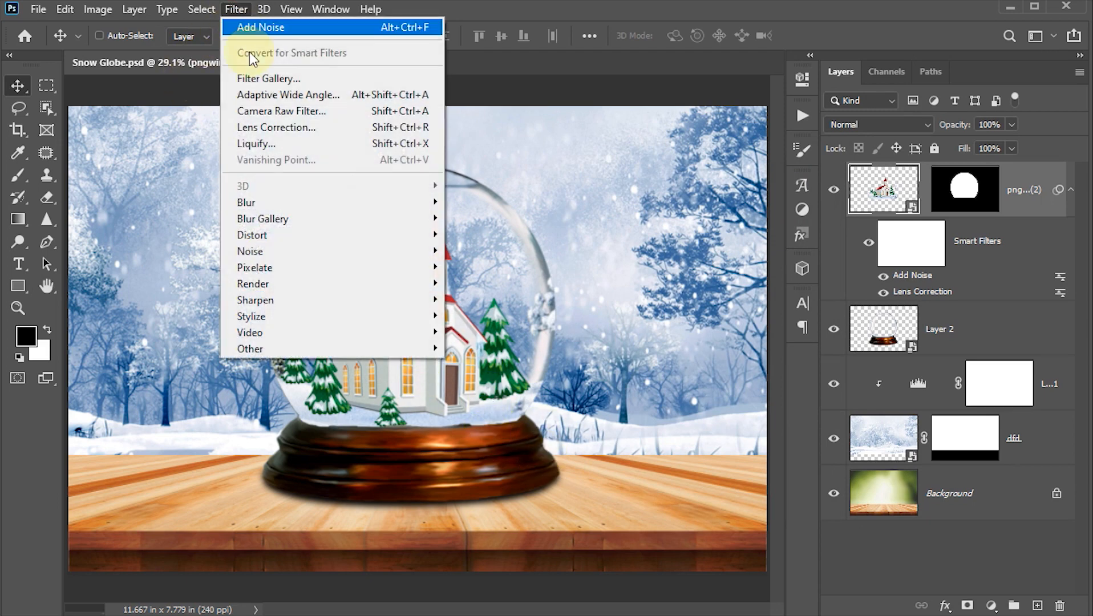
{"action": "mouse_move", "coordinate": [278, 204]}
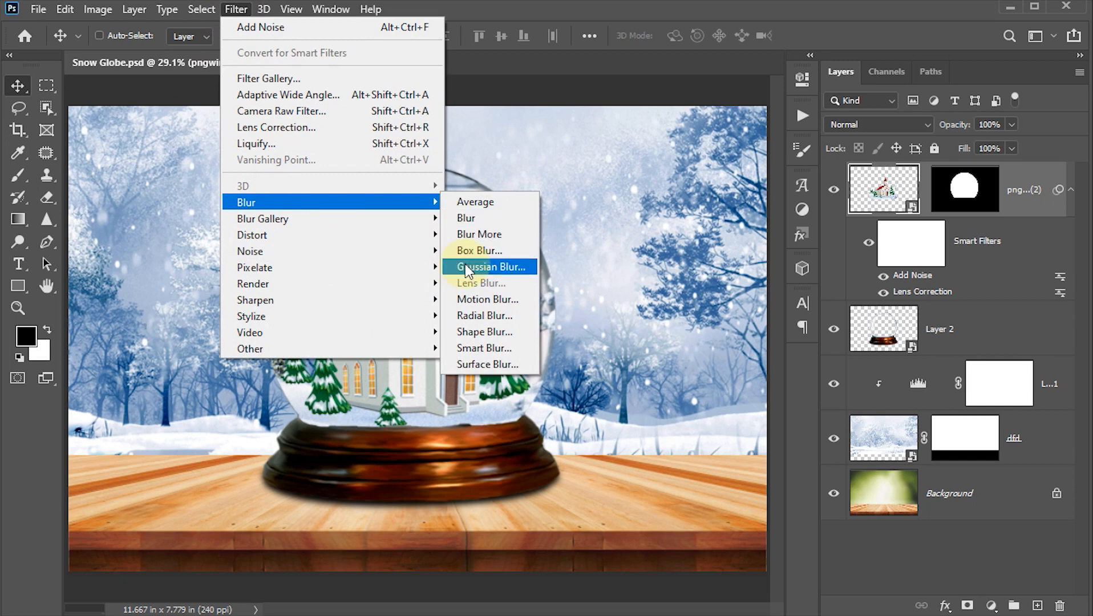
{"action": "left_click", "coordinate": [464, 266]}
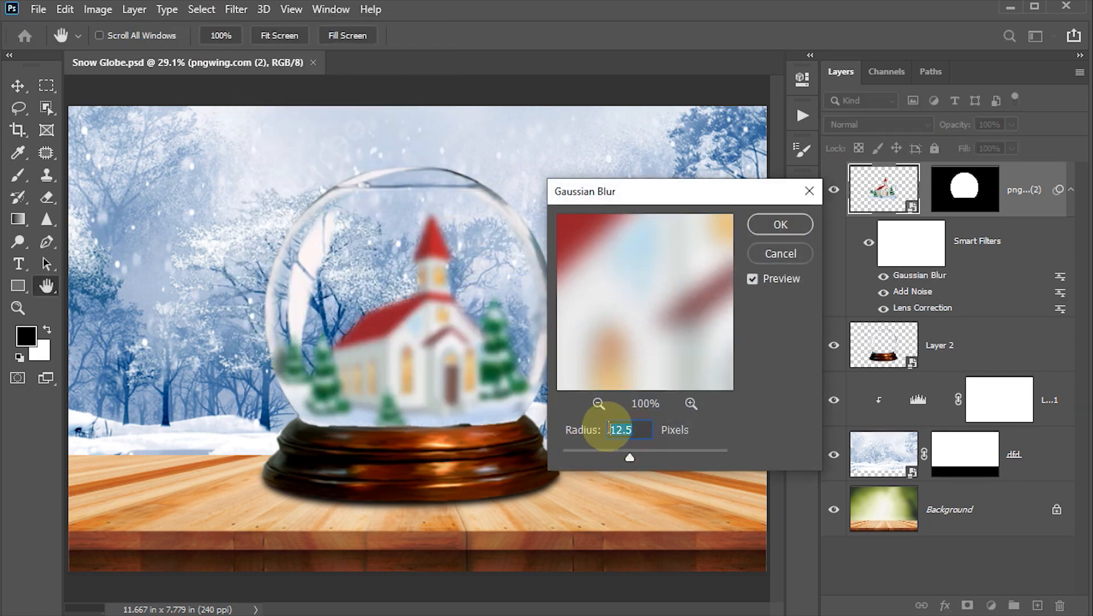
{"action": "type", "text": ".7"}
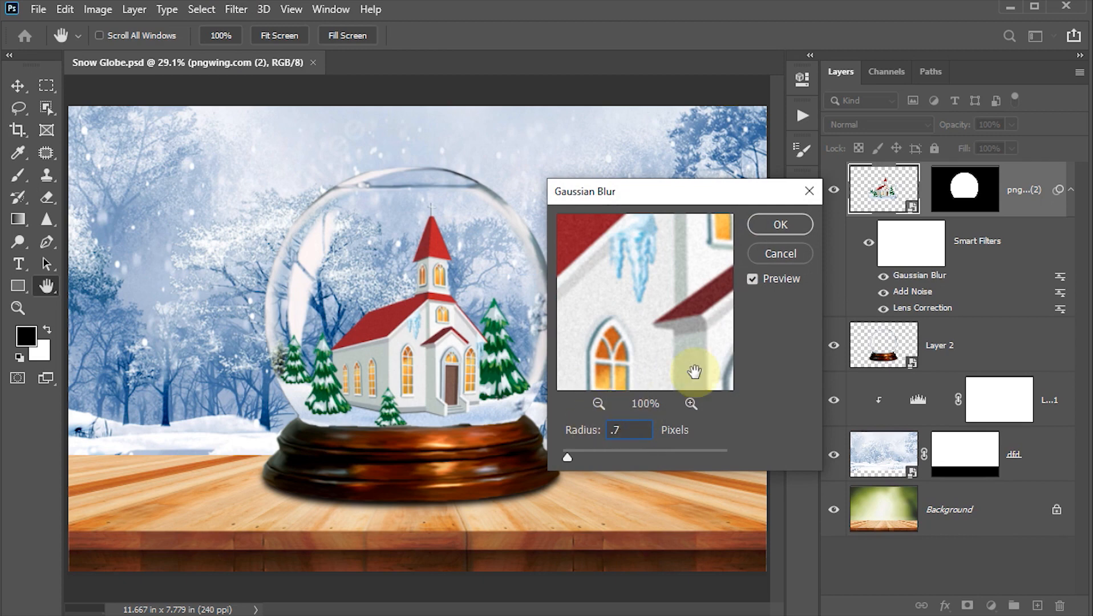
{"action": "left_click", "coordinate": [776, 228]}
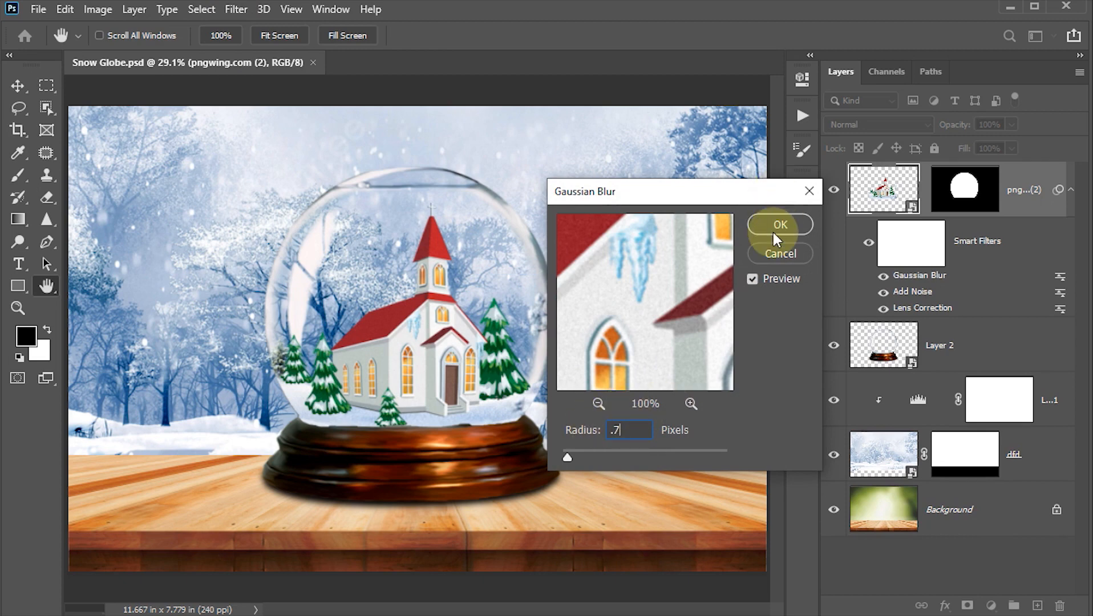
Step: Add an Exposure adjustment clipped to the church scene with Gamma Correction 0.83, and compare the image with and without it
{"action": "left_click", "coordinate": [991, 607]}
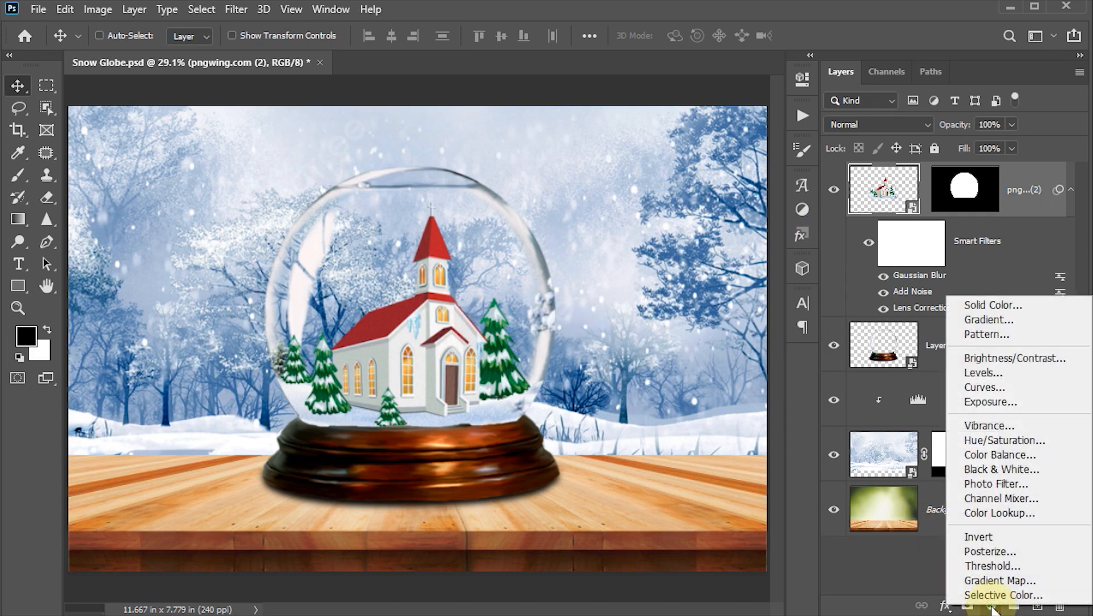
{"action": "left_click", "coordinate": [989, 406]}
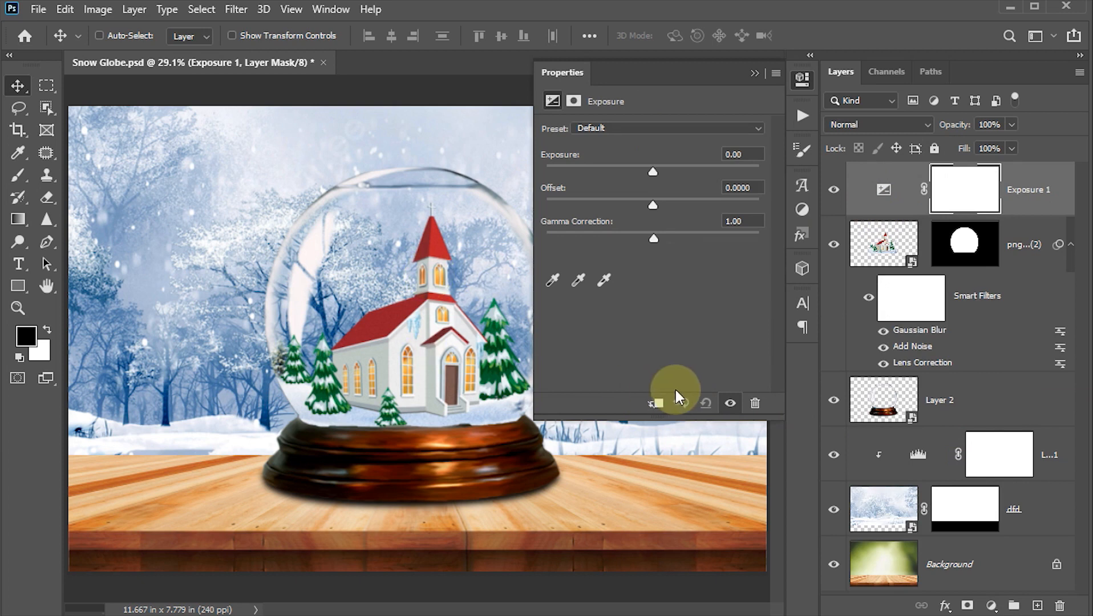
{"action": "left_click", "coordinate": [656, 404]}
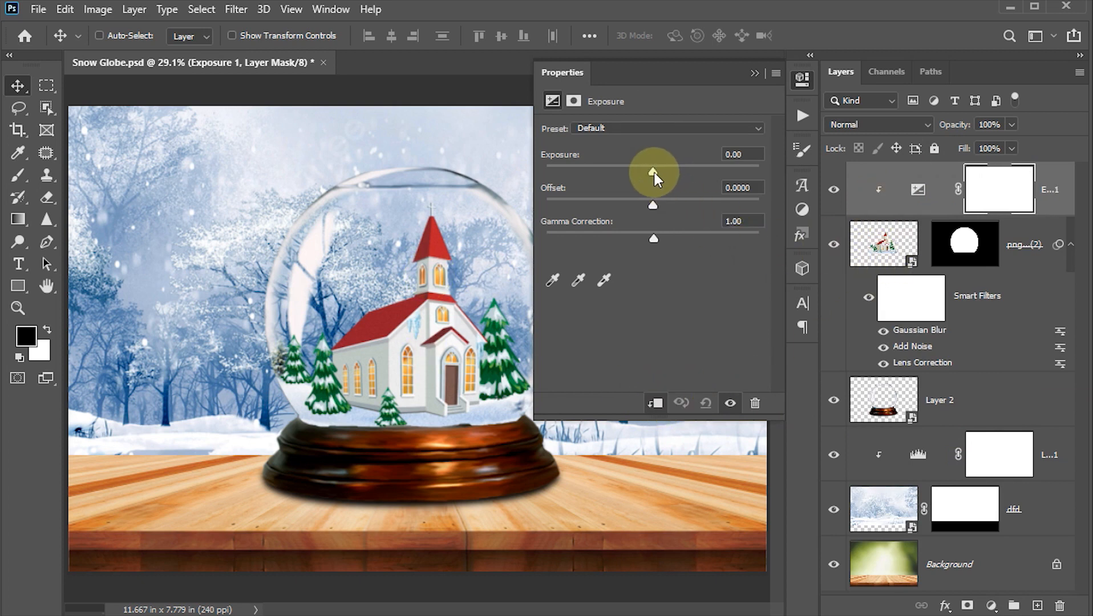
{"action": "left_click_drag", "start_coordinate": [655, 172], "coordinate": [653, 174]}
{"action": "left_click_drag", "start_coordinate": [656, 238], "coordinate": [664, 240]}
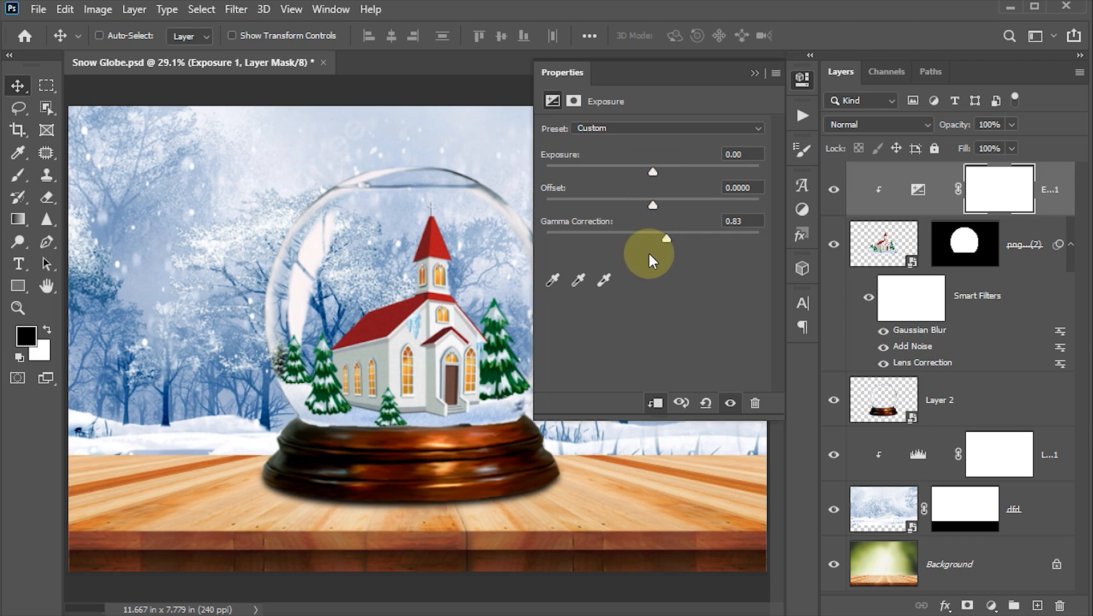
{"action": "left_click", "coordinate": [803, 77]}
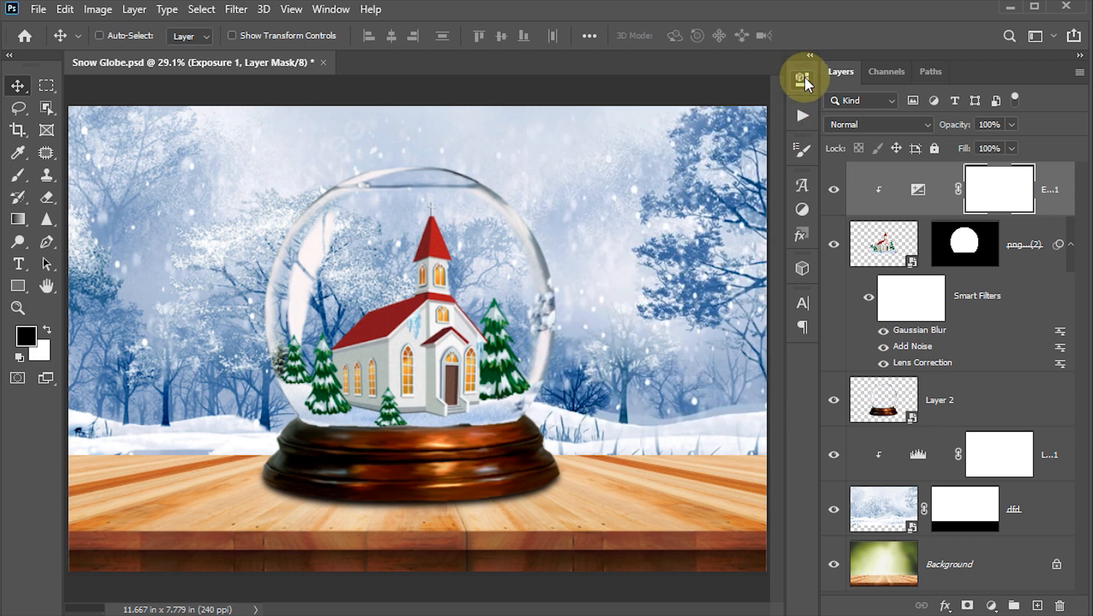
{"action": "left_click", "coordinate": [835, 190]}
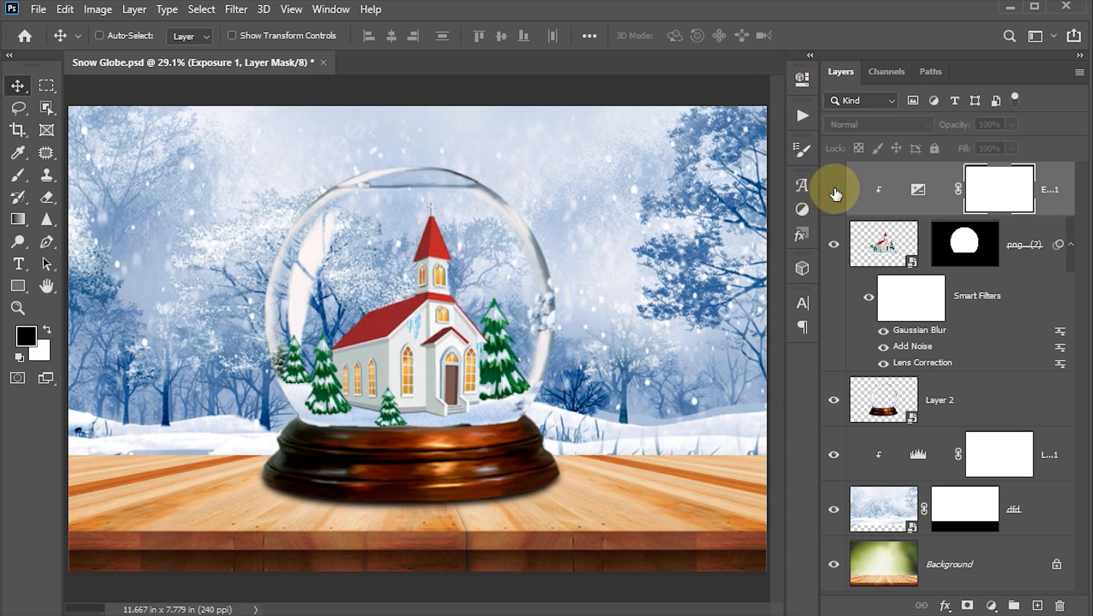
{"action": "left_click", "coordinate": [834, 190]}
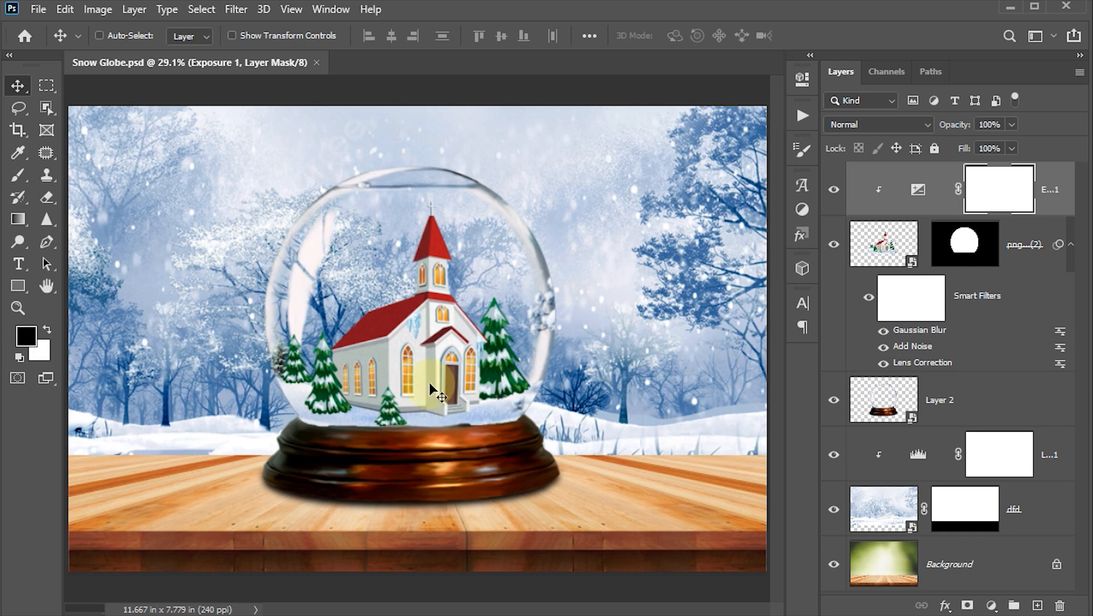
Step: Convert the dfd forest layer and its clipped Levels adjustment into a single Smart Object
{"action": "left_click", "coordinate": [894, 516]}
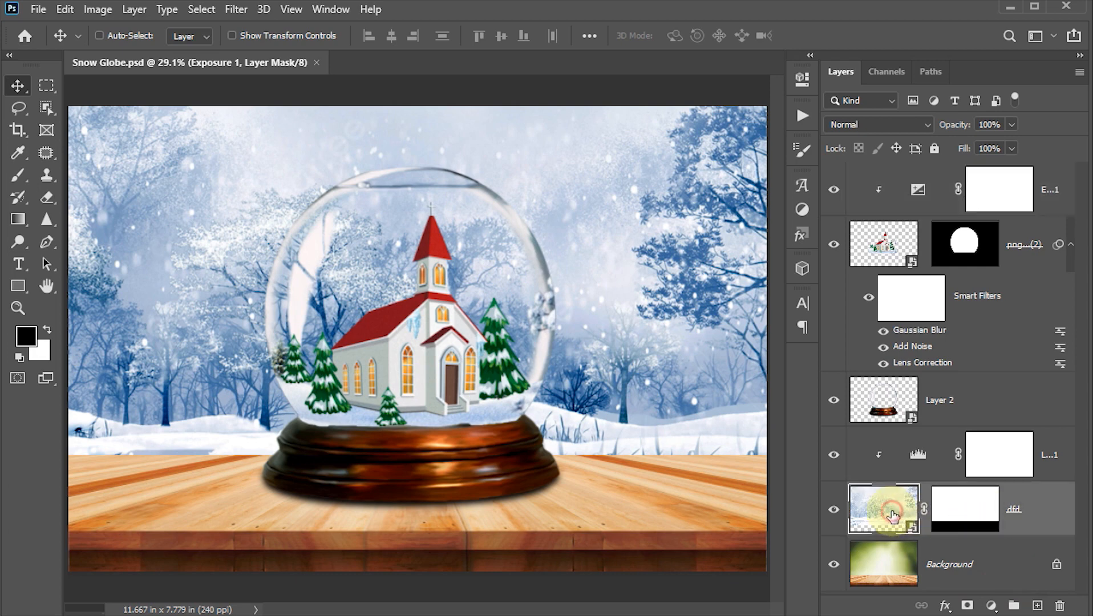
{"action": "left_click", "coordinate": [916, 457], "text": "shift"}
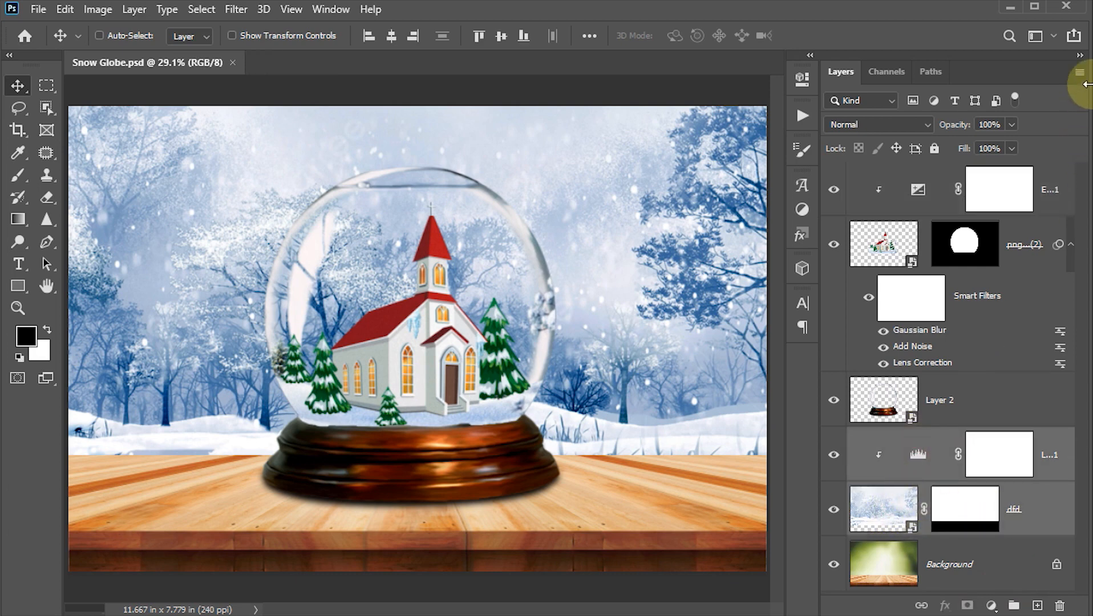
{"action": "left_click", "coordinate": [1080, 73]}
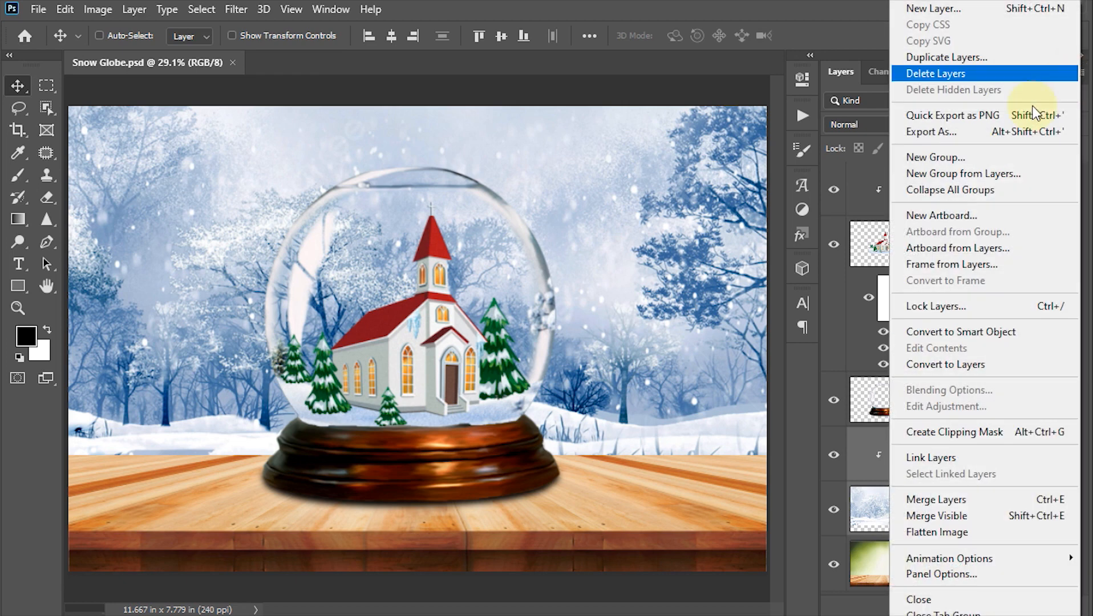
{"action": "left_click", "coordinate": [976, 331]}
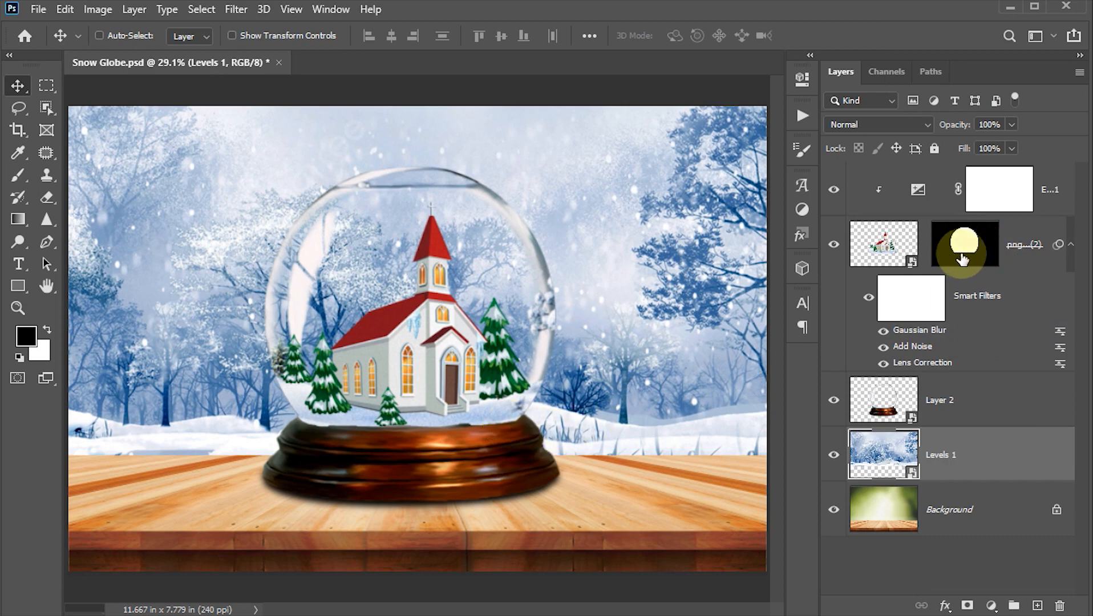
Step: Copy the globe-shaped area of the Levels 1 forest onto a new layer, convert it to a Smart Object and save the document
{"action": "mouse_move", "coordinate": [963, 260]}
{"action": "left_mouse_down"}
{"action": "mouse_move", "coordinate": [957, 239]}
{"action": "mouse_move", "coordinate": [963, 245]}
{"action": "left_mouse_up"}
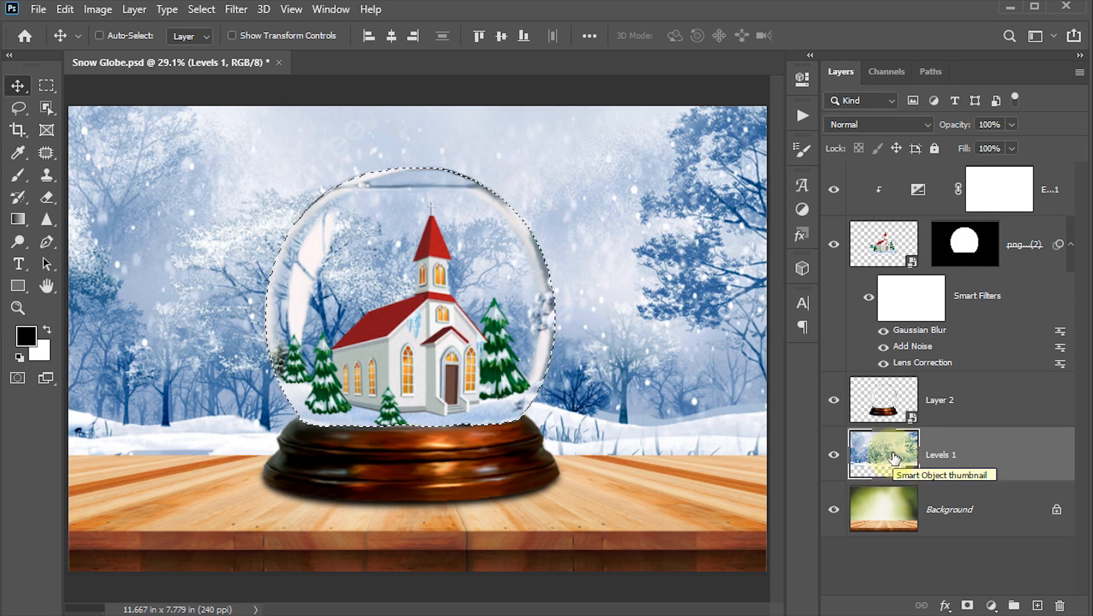
{"action": "key", "text": "ctrl+j"}
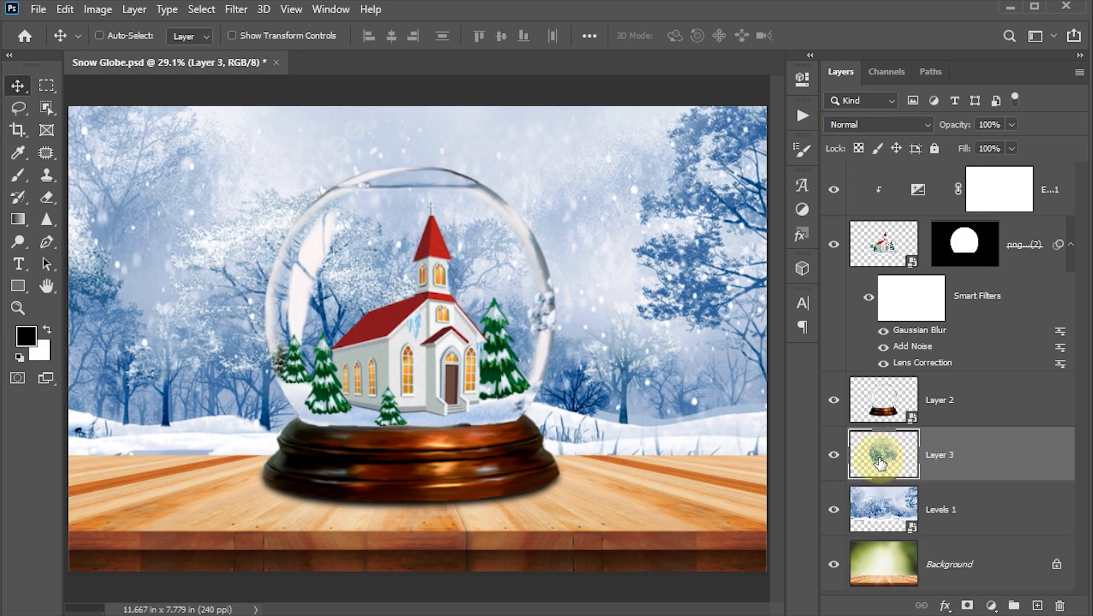
{"action": "right_click", "coordinate": [999, 460]}
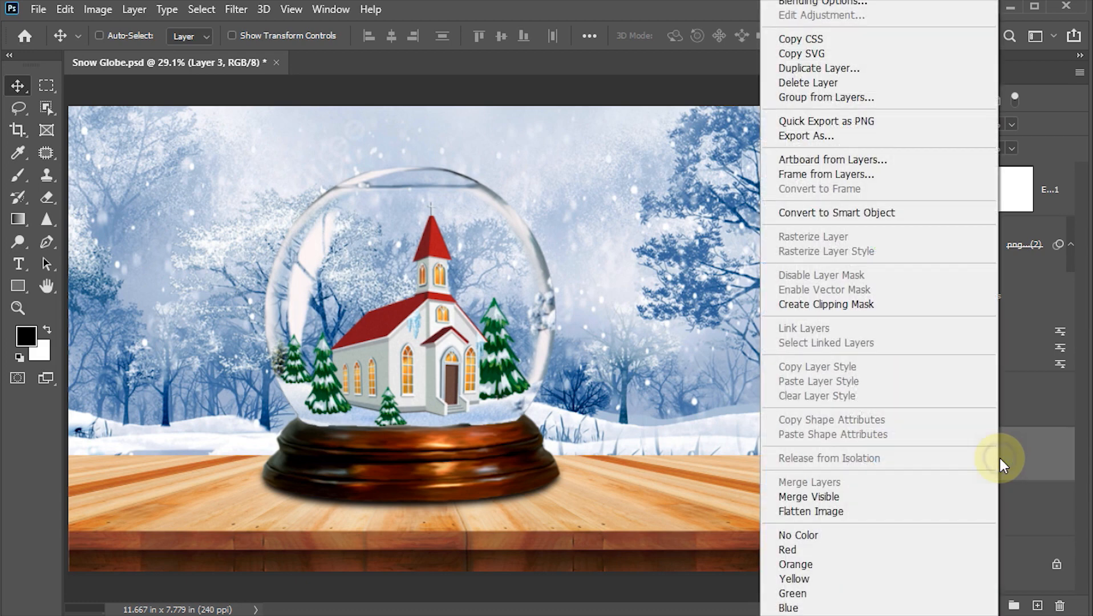
{"action": "left_click", "coordinate": [890, 213]}
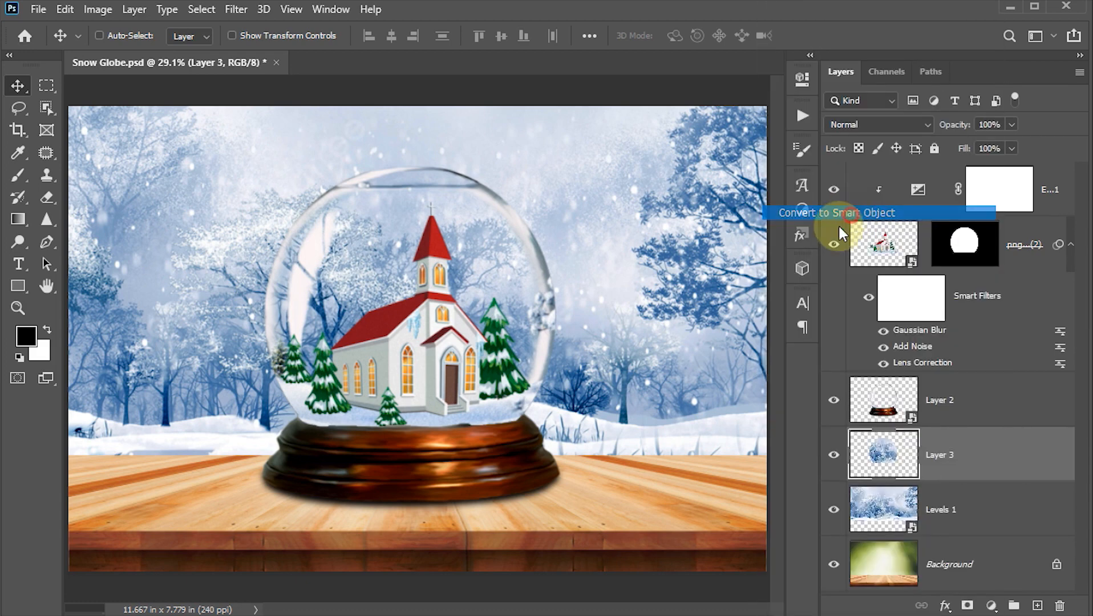
{"action": "key", "text": "ctrl+s"}
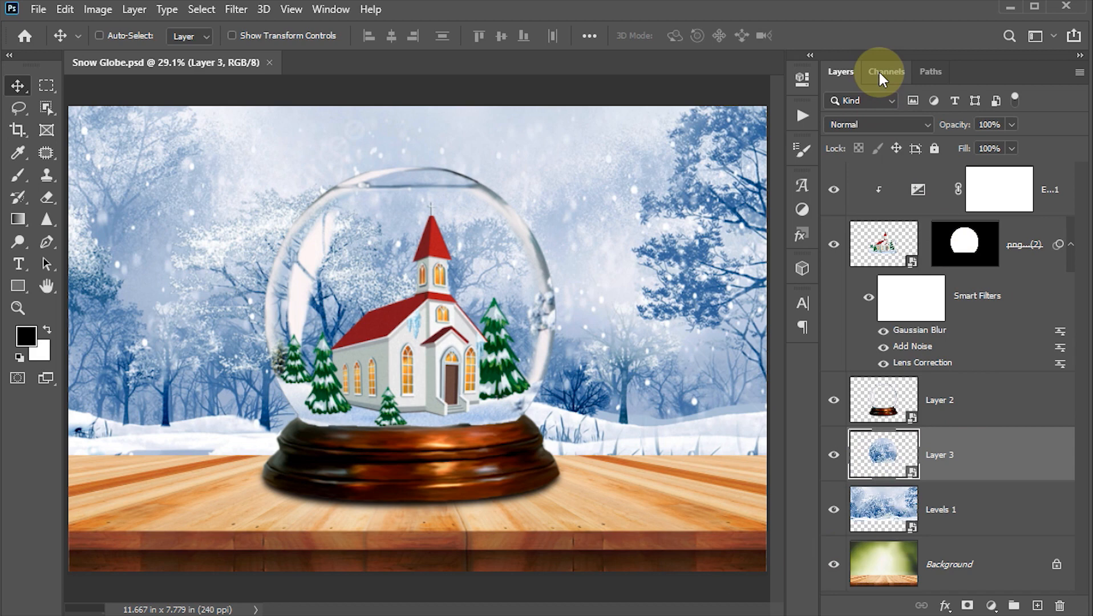
Step: Copy the church scene's layer mask onto Layer 3
{"action": "left_click", "coordinate": [964, 245], "text": "ctrl"}
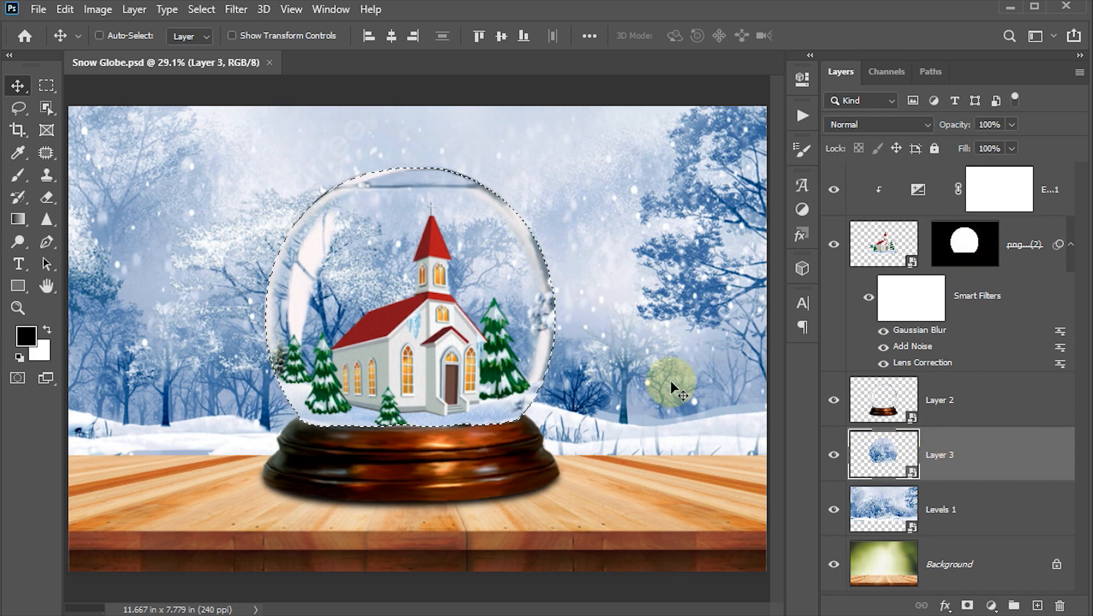
{"action": "key", "text": "ctrl+d"}
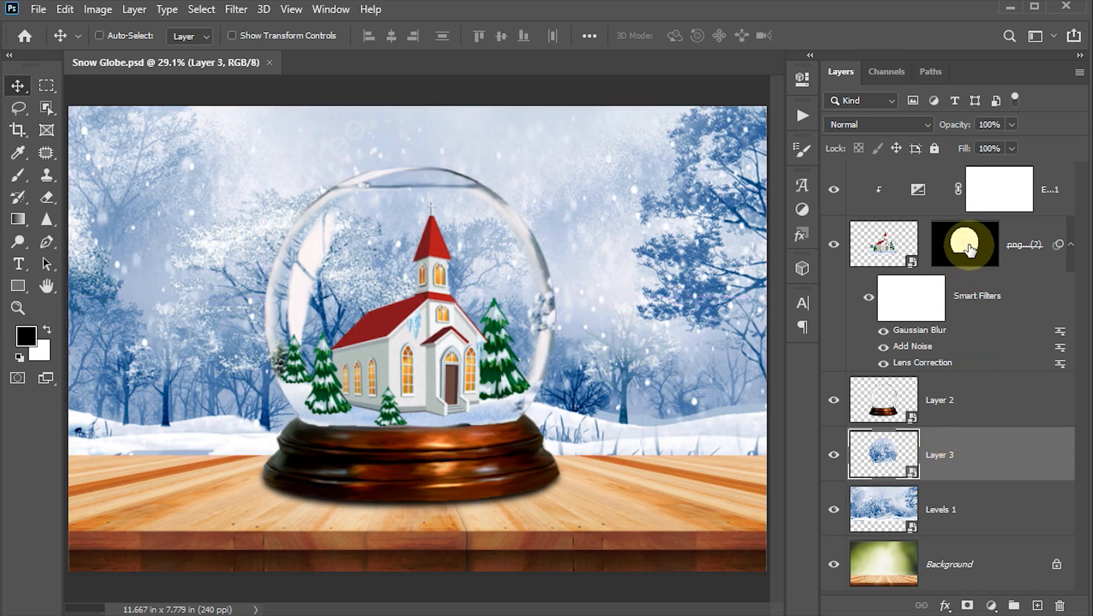
{"action": "left_click_drag", "start_coordinate": [969, 245], "coordinate": [970, 452]}
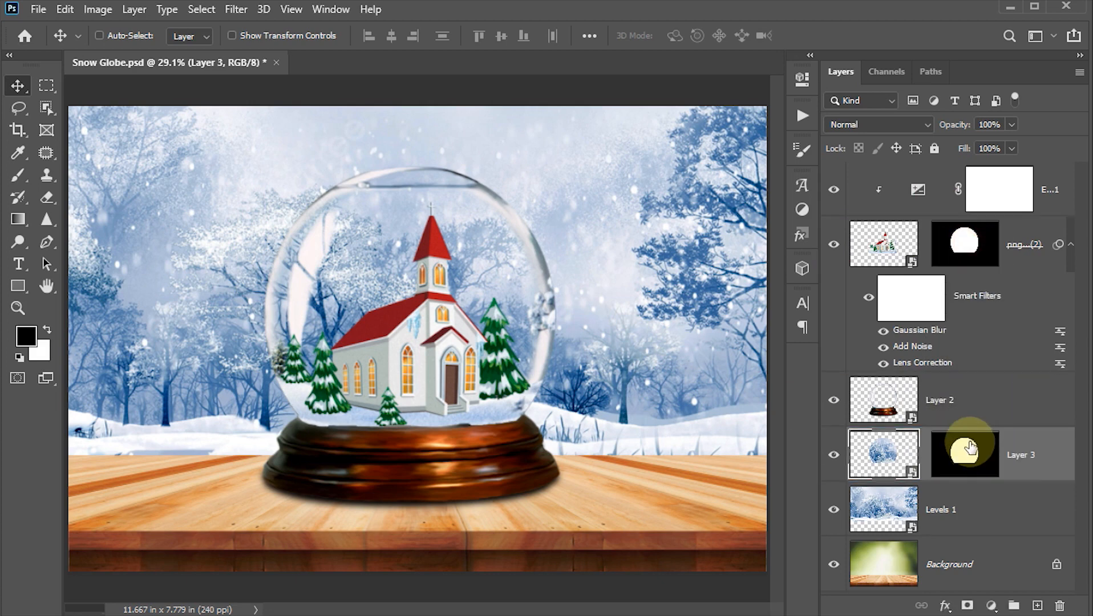
Step: Apply a Spherize filter with an amount of -100% in Normal mode to the forest copy on Layer 3
{"action": "left_click", "coordinate": [879, 457]}
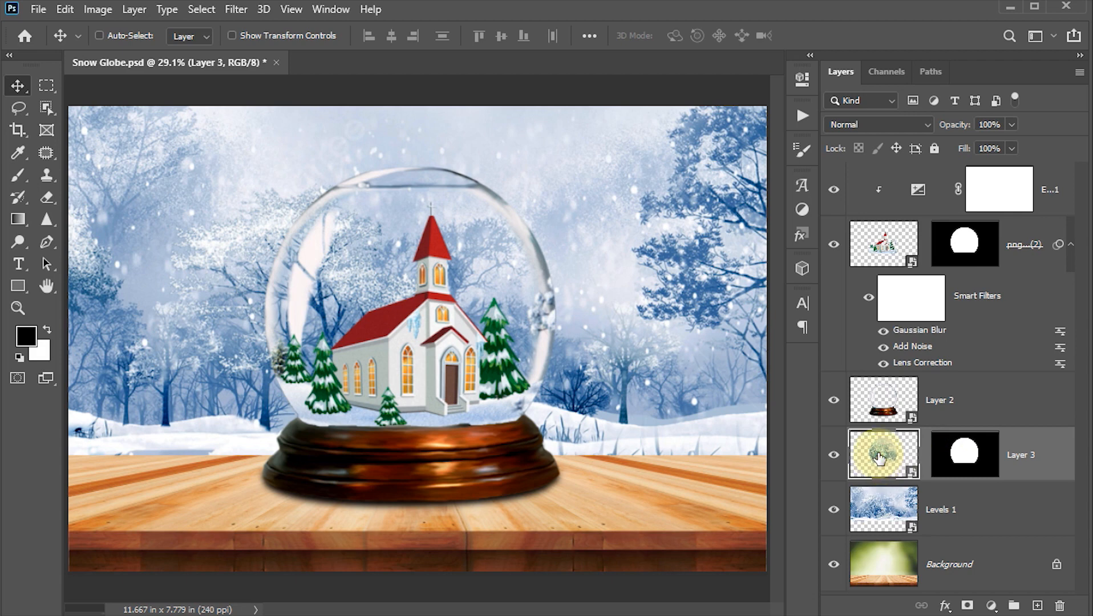
{"action": "left_click", "coordinate": [231, 11]}
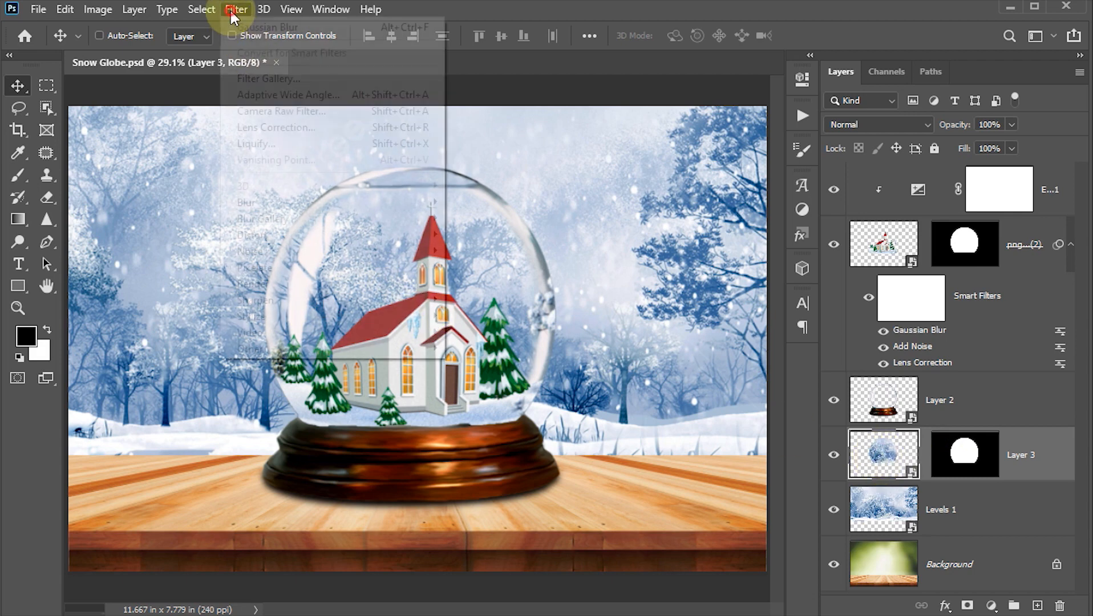
{"action": "mouse_move", "coordinate": [273, 250]}
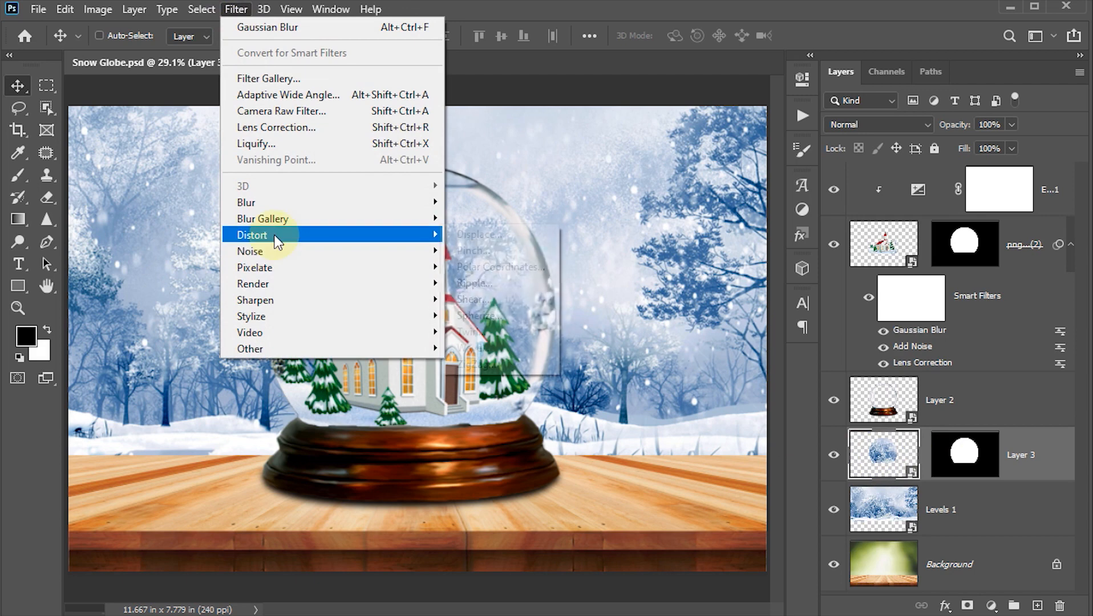
{"action": "left_click", "coordinate": [496, 321]}
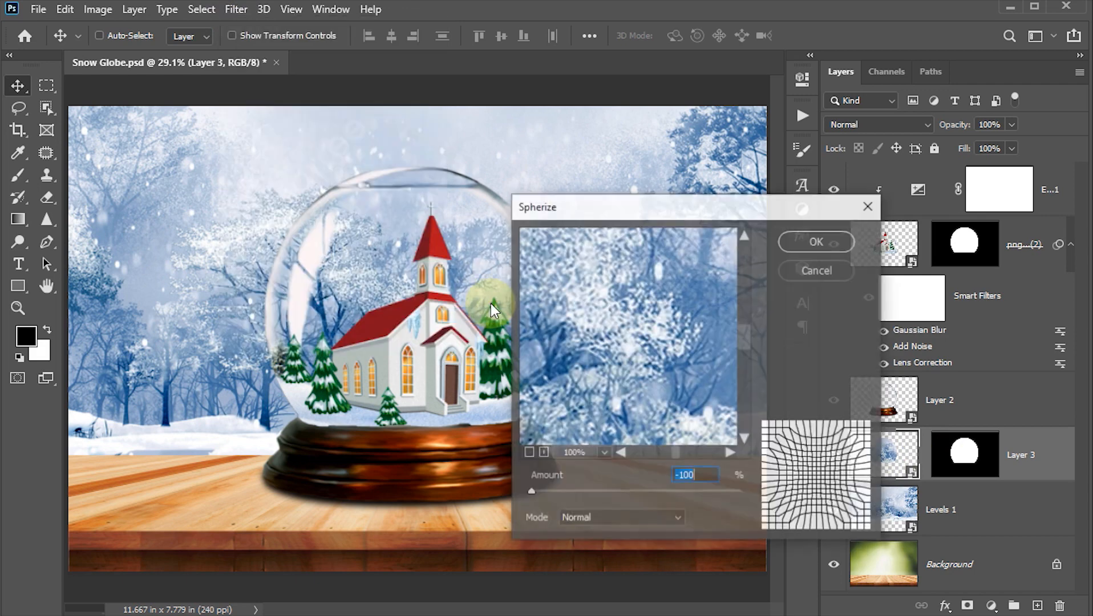
{"action": "mouse_move", "coordinate": [531, 492]}
{"action": "left_mouse_down"}
{"action": "mouse_move", "coordinate": [549, 493]}
{"action": "mouse_move", "coordinate": [517, 492]}
{"action": "left_mouse_up"}
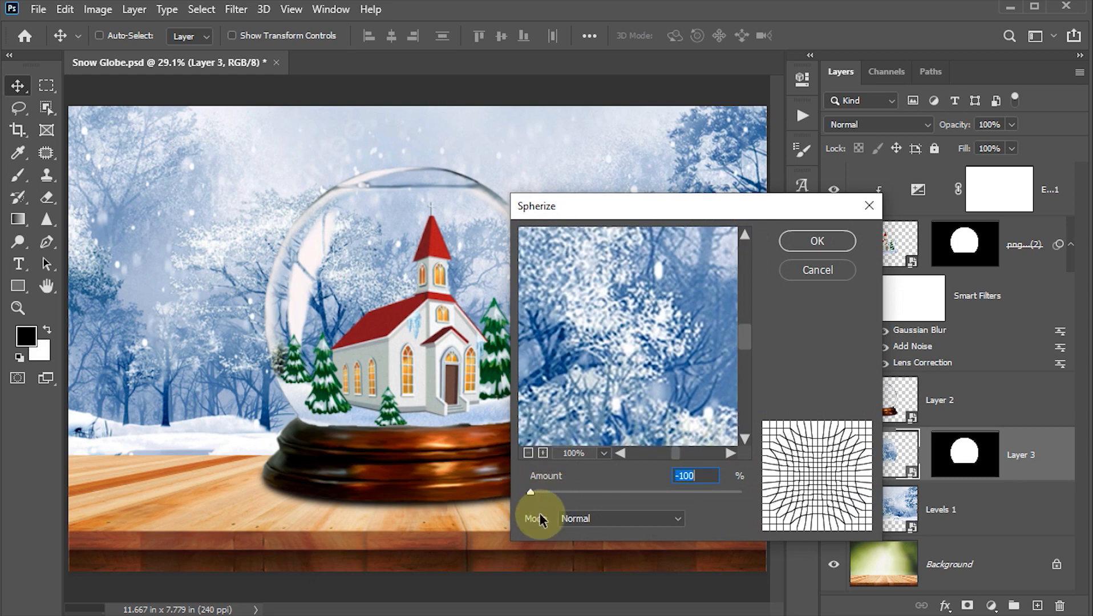
{"action": "left_click", "coordinate": [815, 242]}
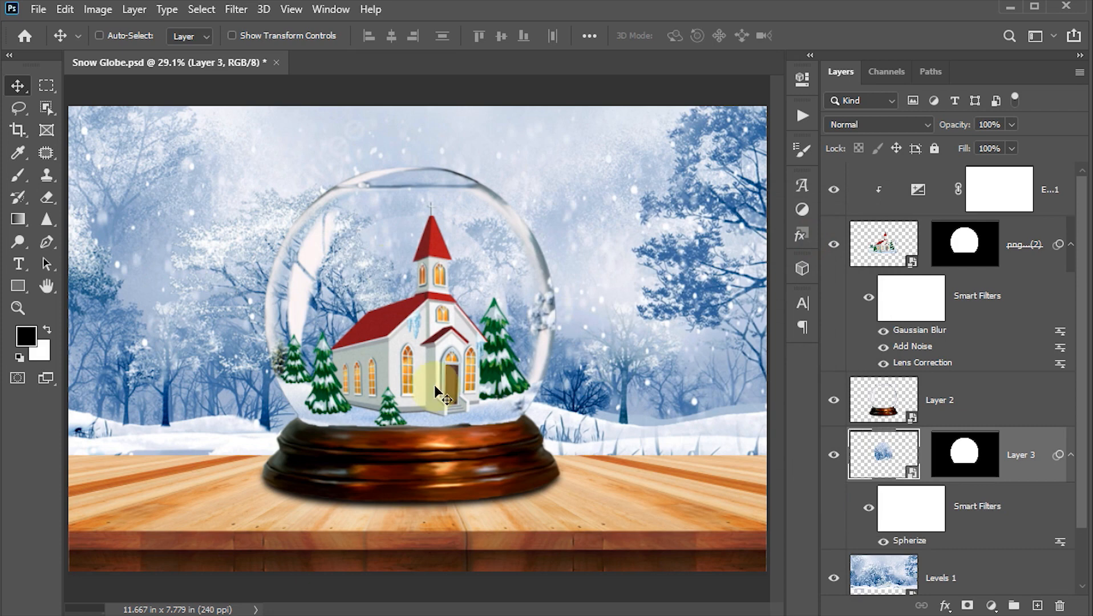
Step: Add a second Spherize filter at -100% to Layer 3 to strengthen the distortion
{"action": "left_click", "coordinate": [234, 10]}
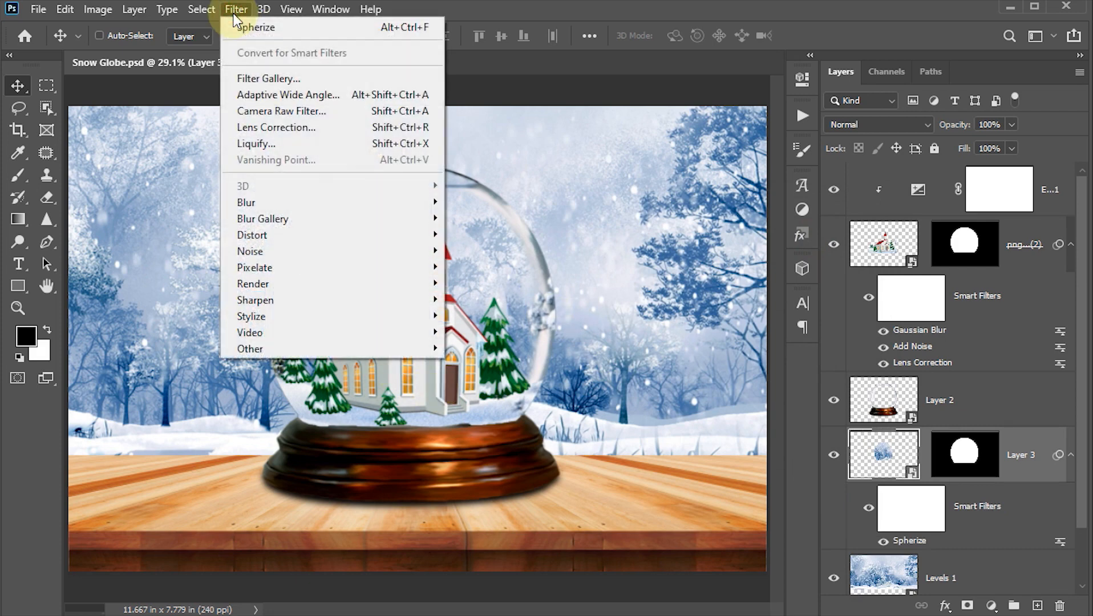
{"action": "left_click", "coordinate": [280, 28]}
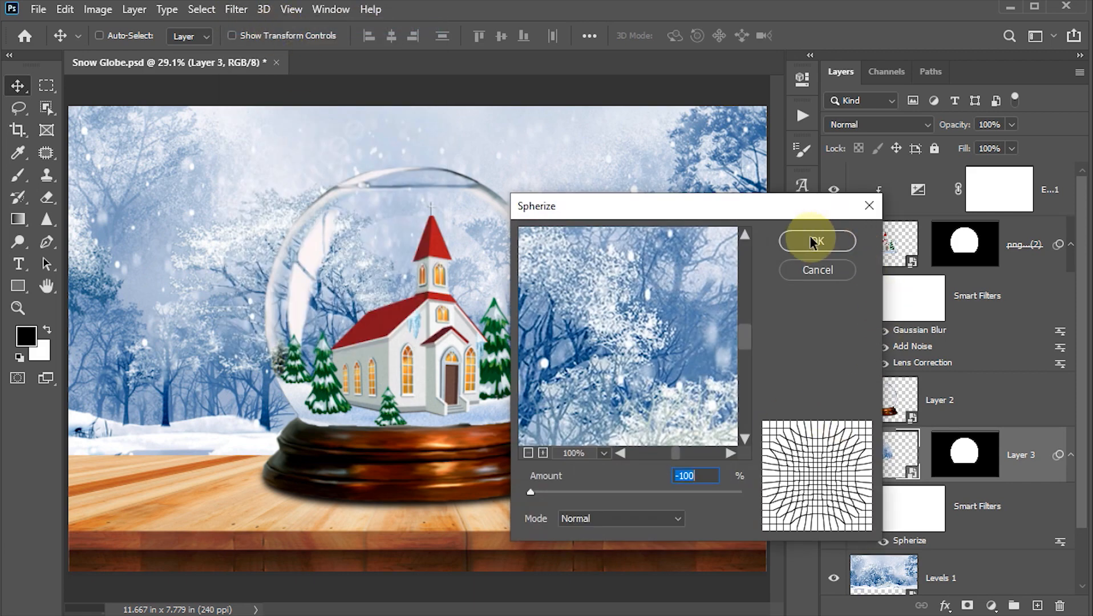
{"action": "left_click", "coordinate": [814, 242]}
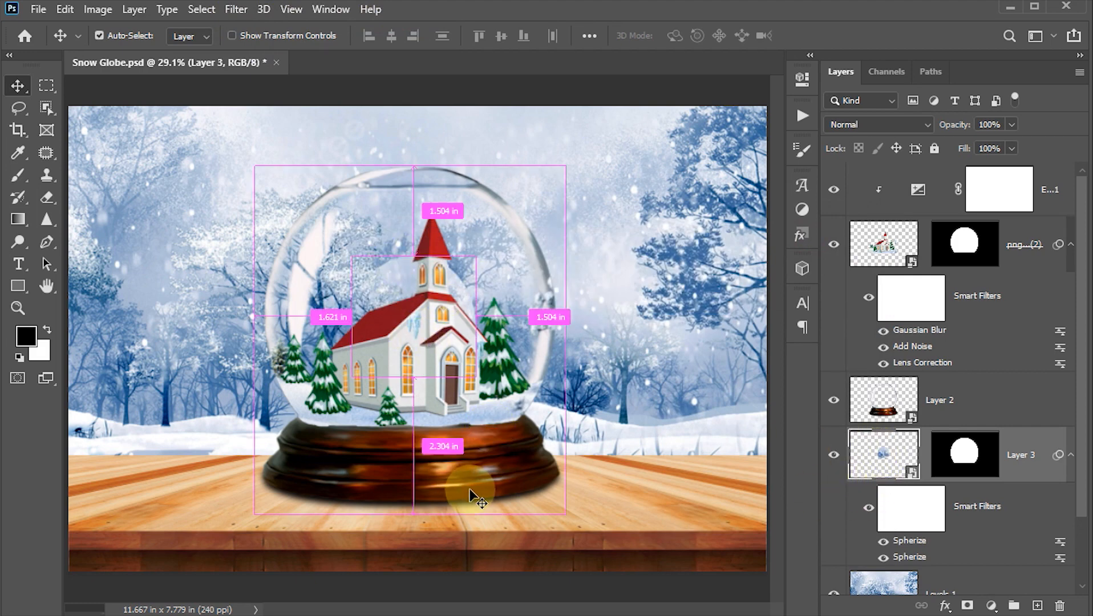
Step: Scale the distorted forest on Layer 3 up proportionally to about 172% so it fills the globe
{"action": "key", "text": "ctrl+t"}
{"action": "left_click_drag", "start_coordinate": [559, 169], "coordinate": [685, 101]}
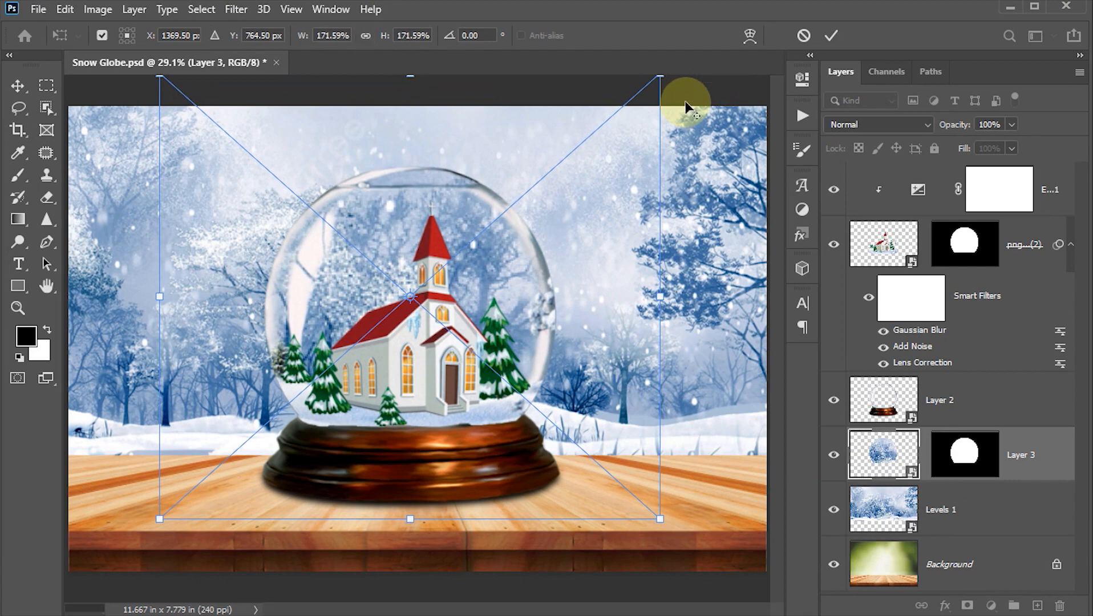
{"action": "left_click", "coordinate": [831, 35]}
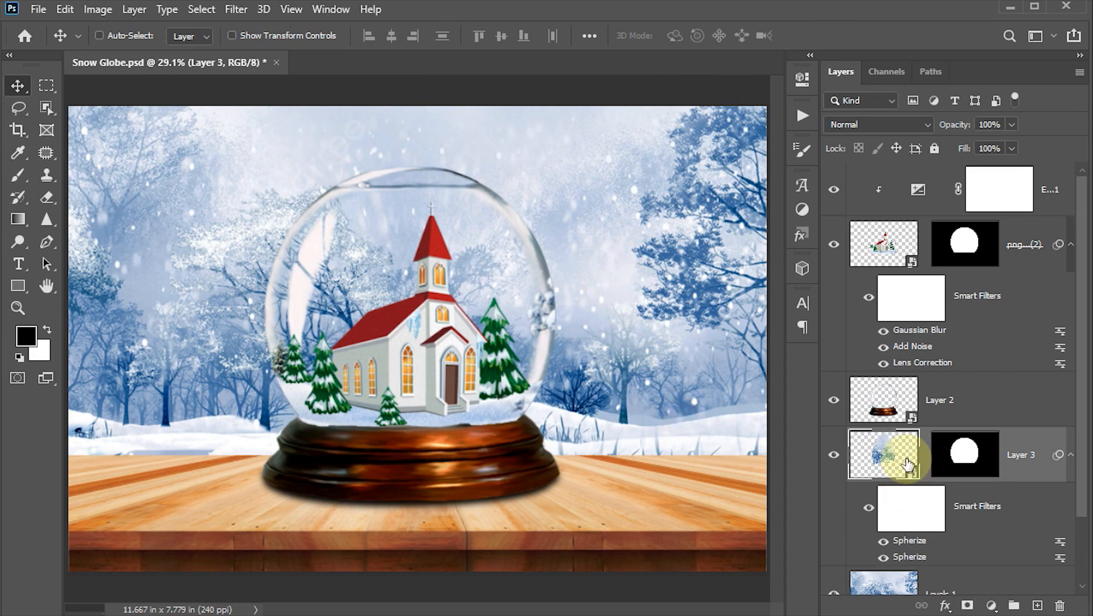
Step: Apply a Gaussian Blur with a 10 pixel radius to the forest on Layer 3
{"action": "left_click", "coordinate": [236, 10]}
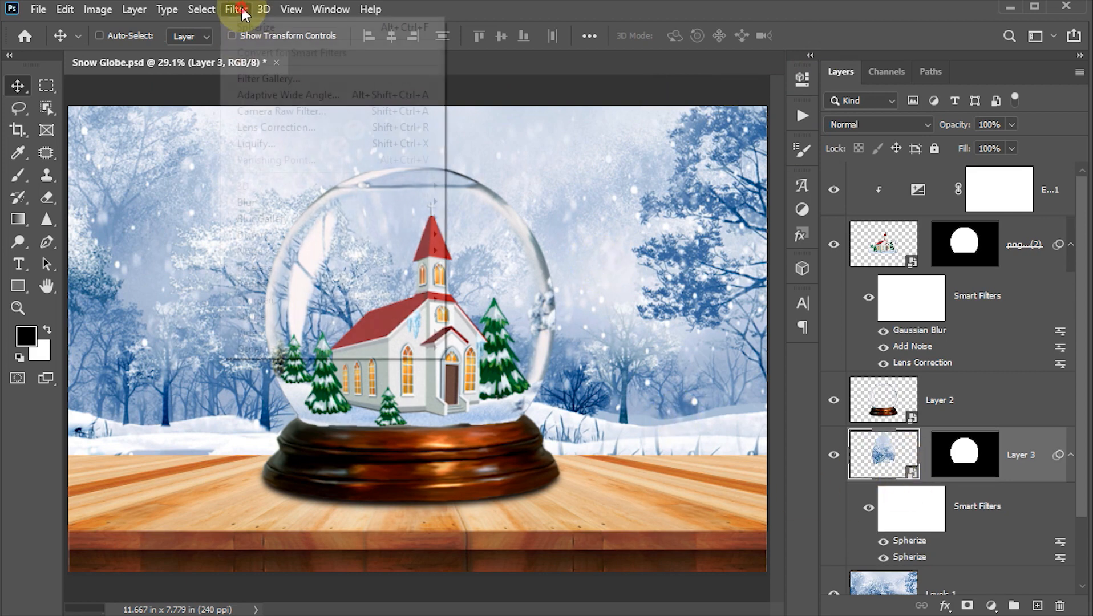
{"action": "mouse_move", "coordinate": [268, 203]}
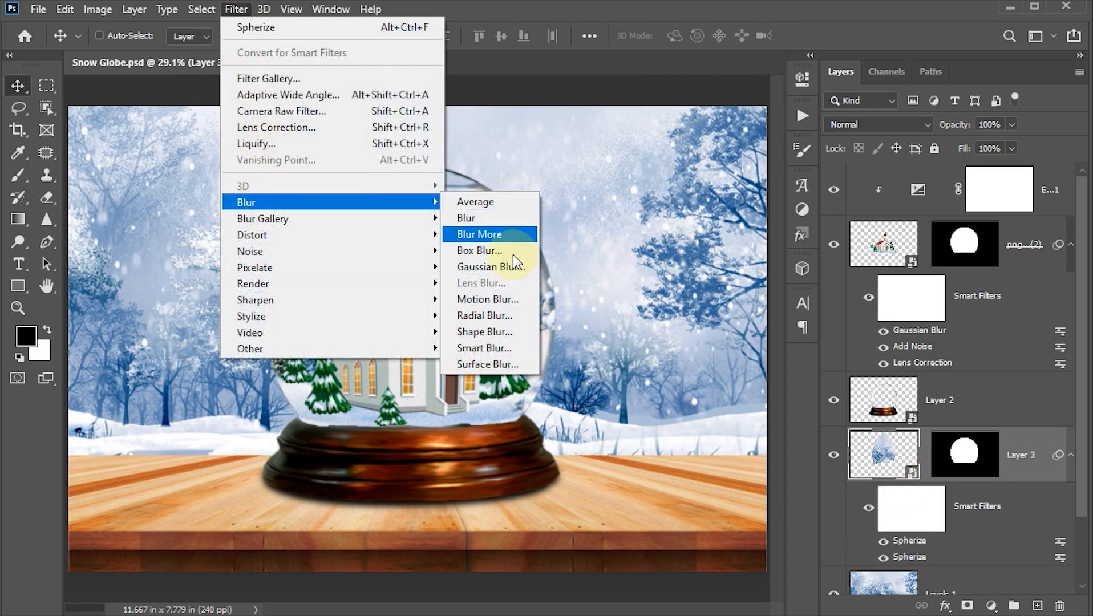
{"action": "left_click", "coordinate": [490, 267]}
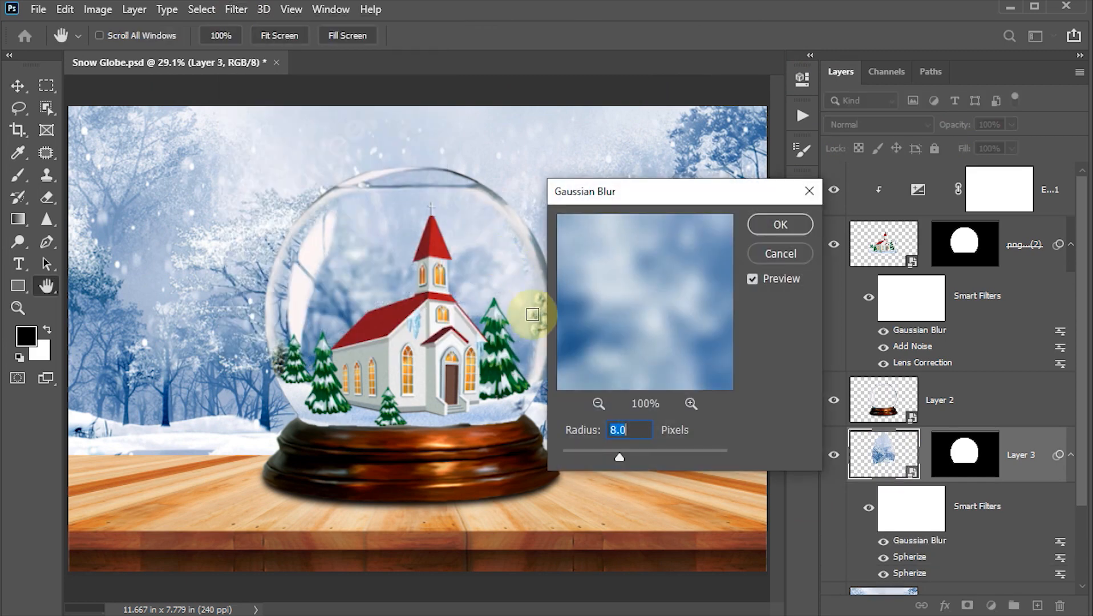
{"action": "left_click", "coordinate": [630, 428]}
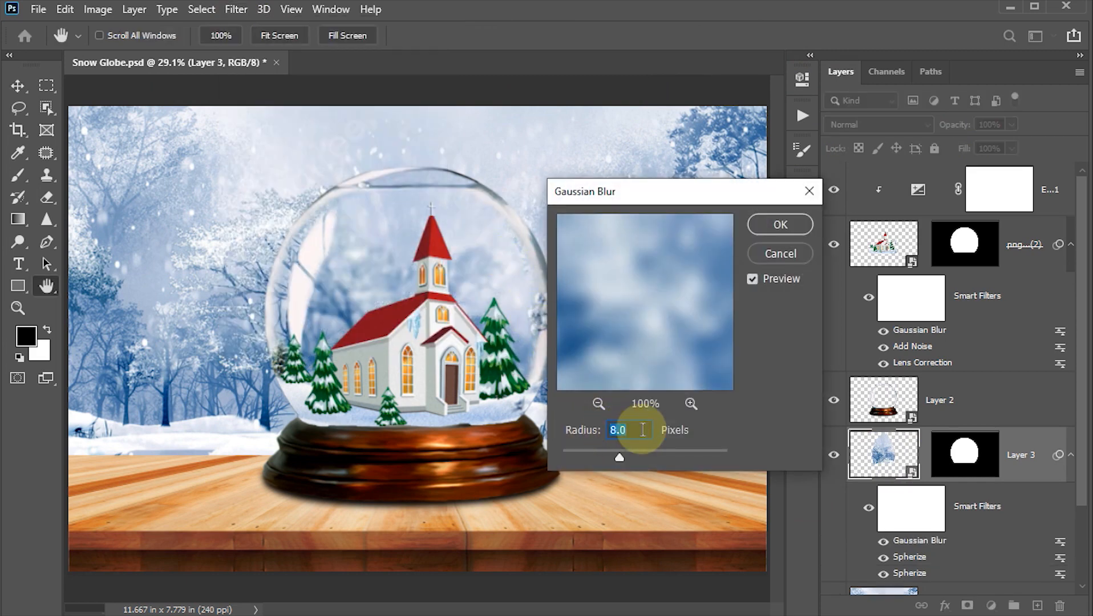
{"action": "type", "text": "10"}
{"action": "left_click", "coordinate": [788, 224]}
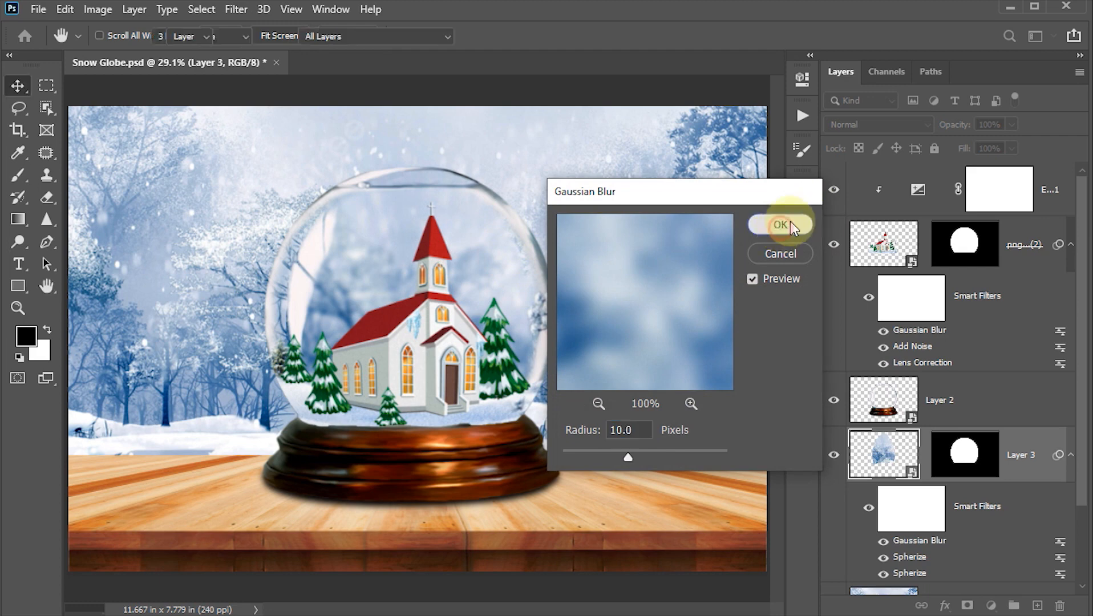
Step: Paint black on Layer 3's filter mask at the globe's centre with a soft 1200 px brush, and save the document
{"action": "left_click", "coordinate": [879, 507]}
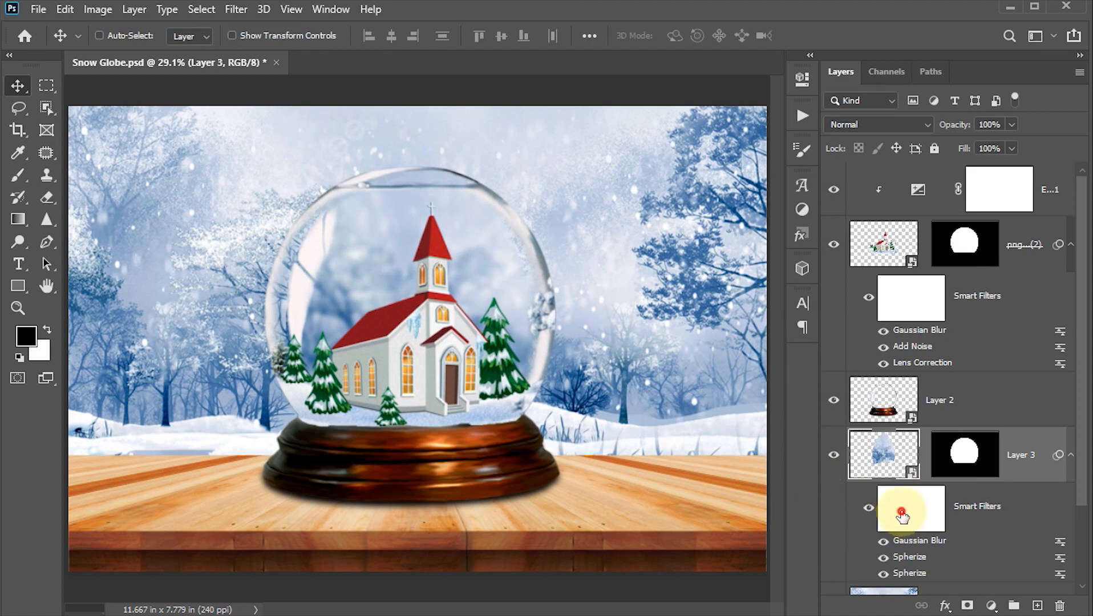
{"action": "left_click", "coordinate": [902, 515]}
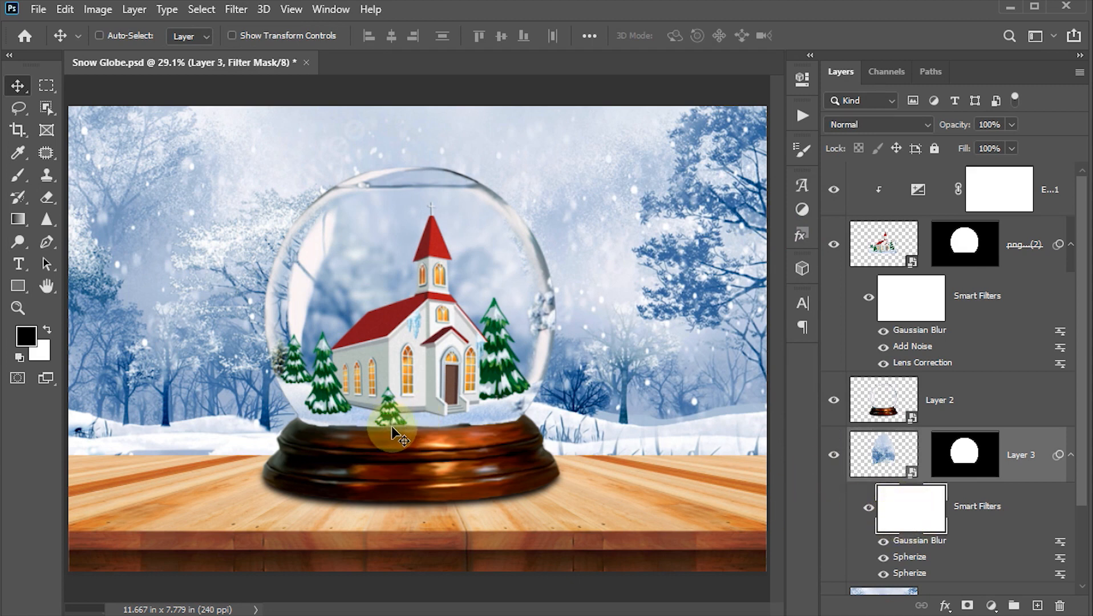
{"action": "key", "text": "b"}
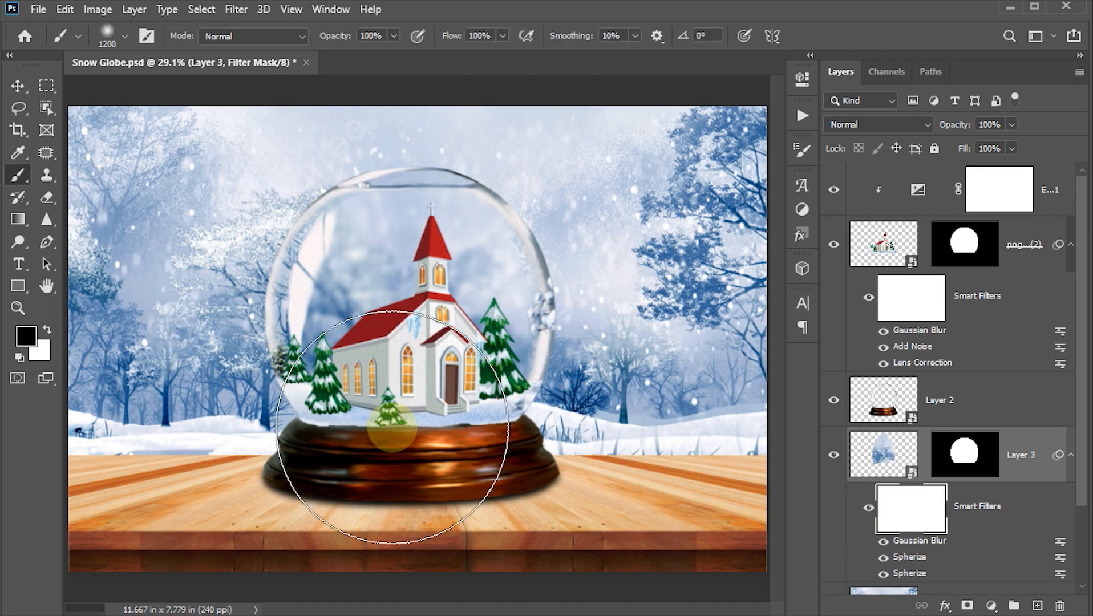
{"action": "key", "text": "bracketright"}
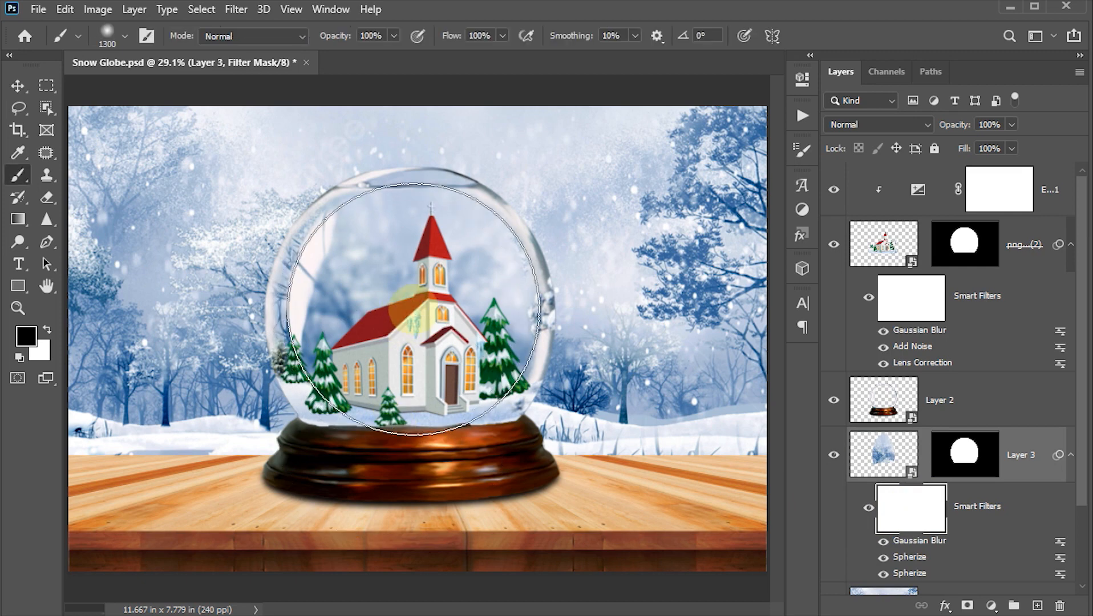
{"action": "key", "text": "bracketleft"}
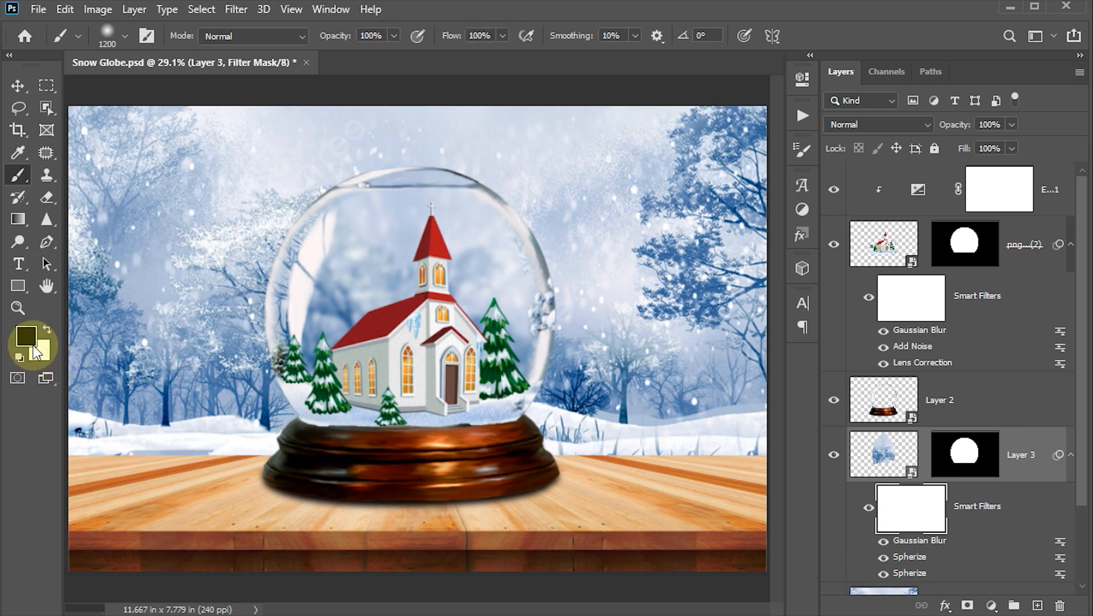
{"action": "key", "text": "d"}
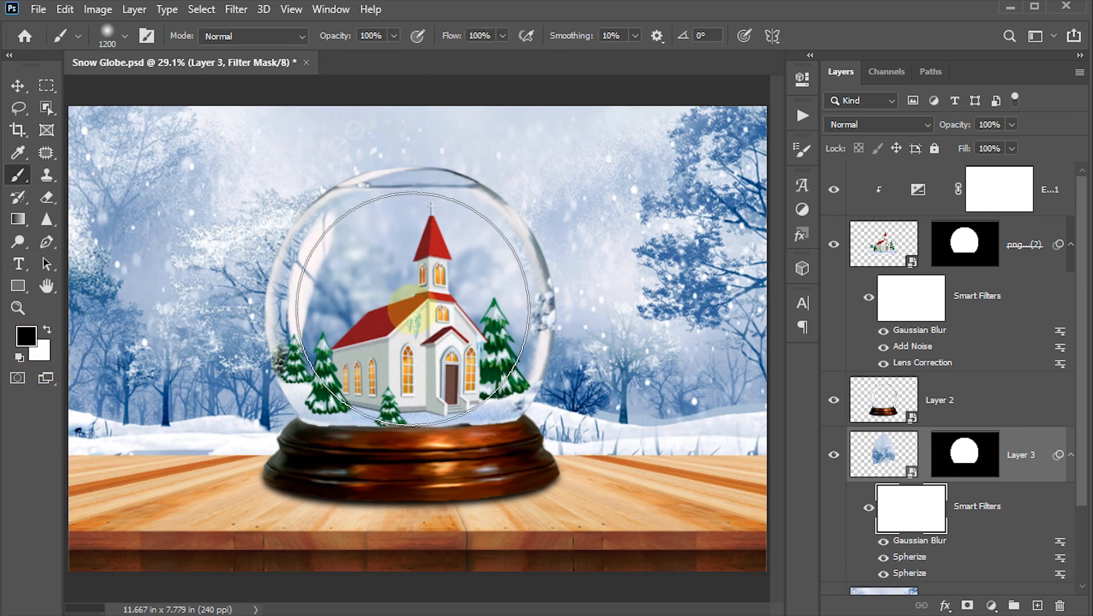
{"action": "left_click", "coordinate": [409, 313]}
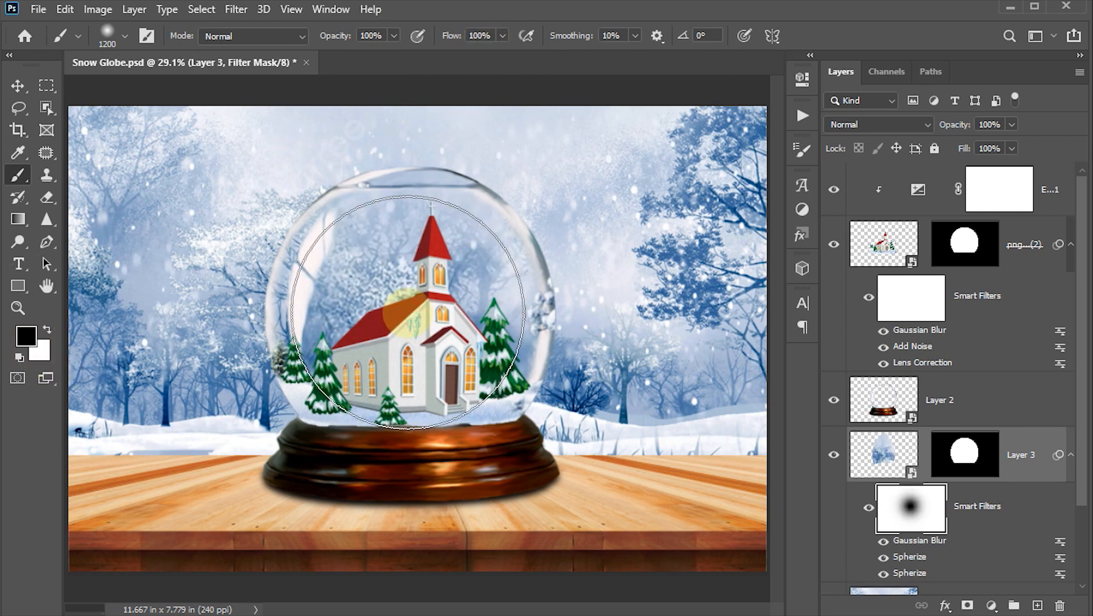
{"action": "left_click", "coordinate": [408, 312]}
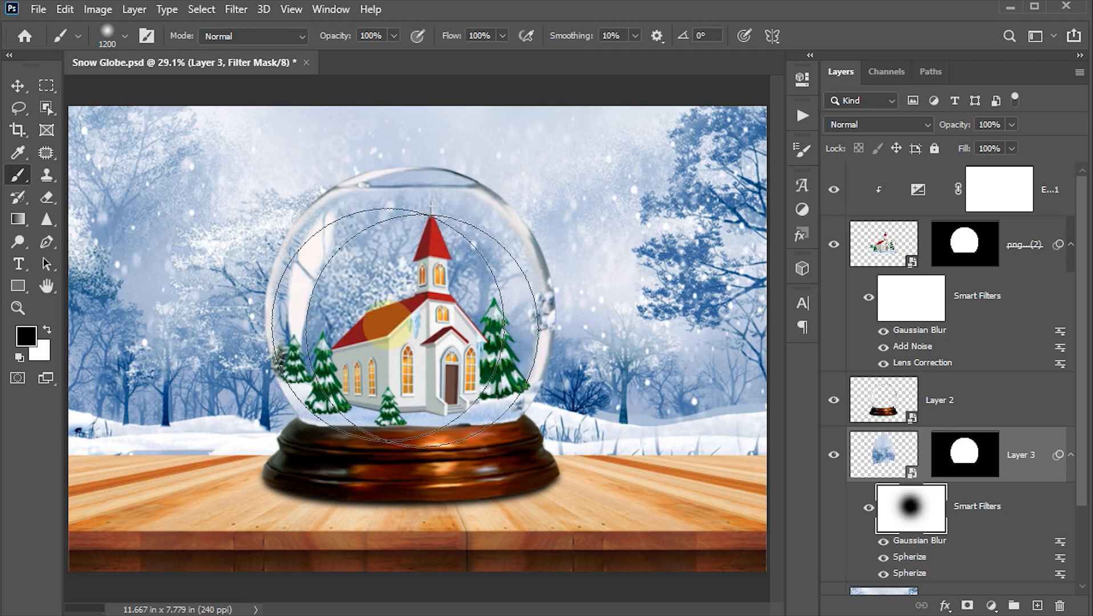
{"action": "key", "text": "v"}
{"action": "key", "text": "ctrl+s"}
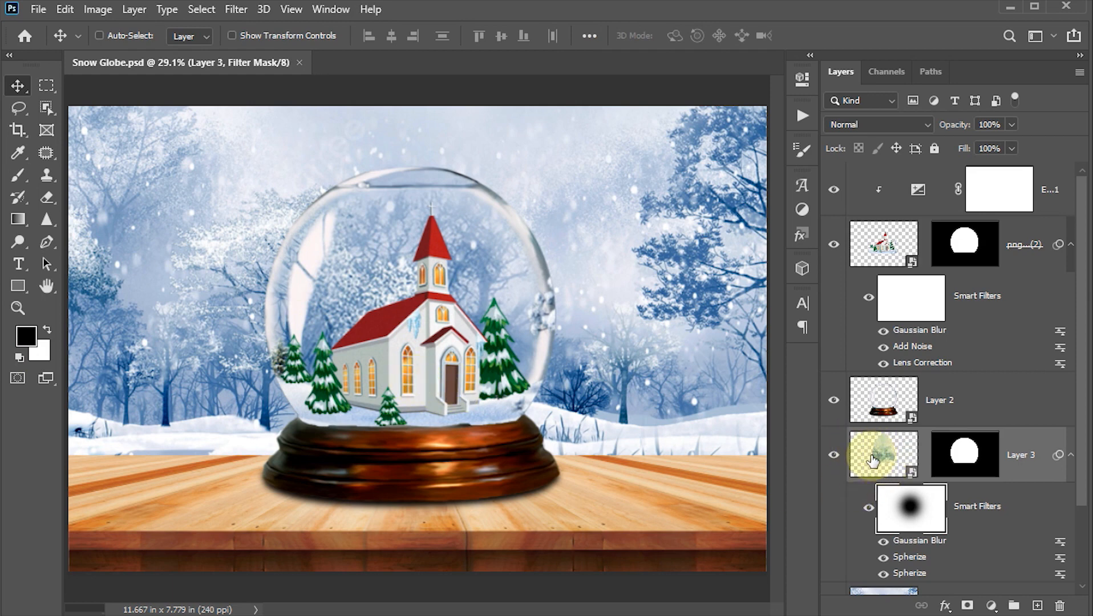
{"action": "left_click", "coordinate": [890, 465]}
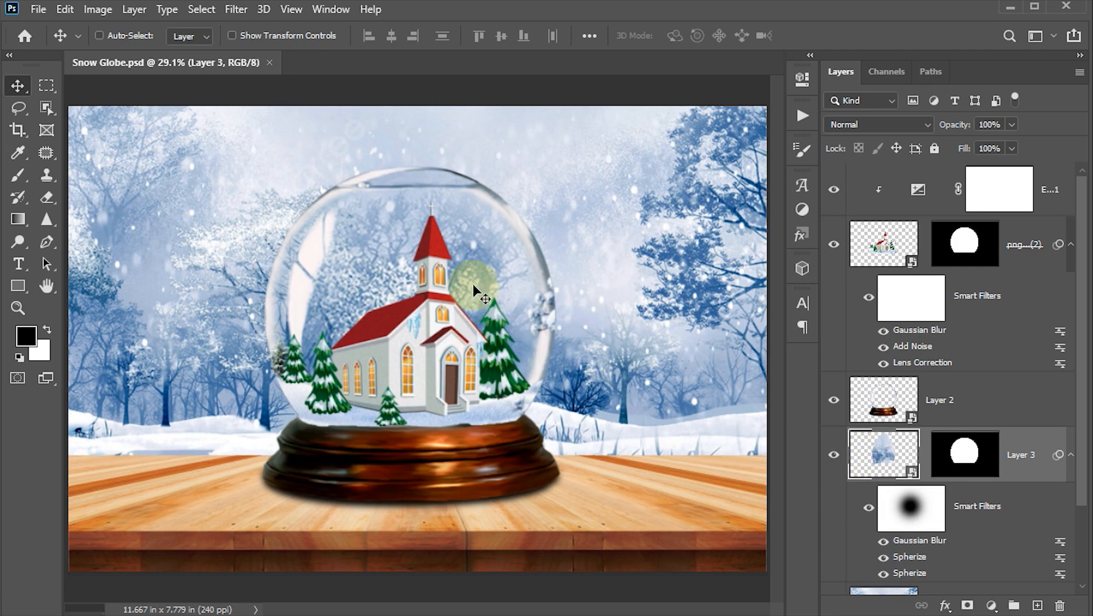
{"action": "left_click_drag", "start_coordinate": [473, 285], "coordinate": [467, 240]}
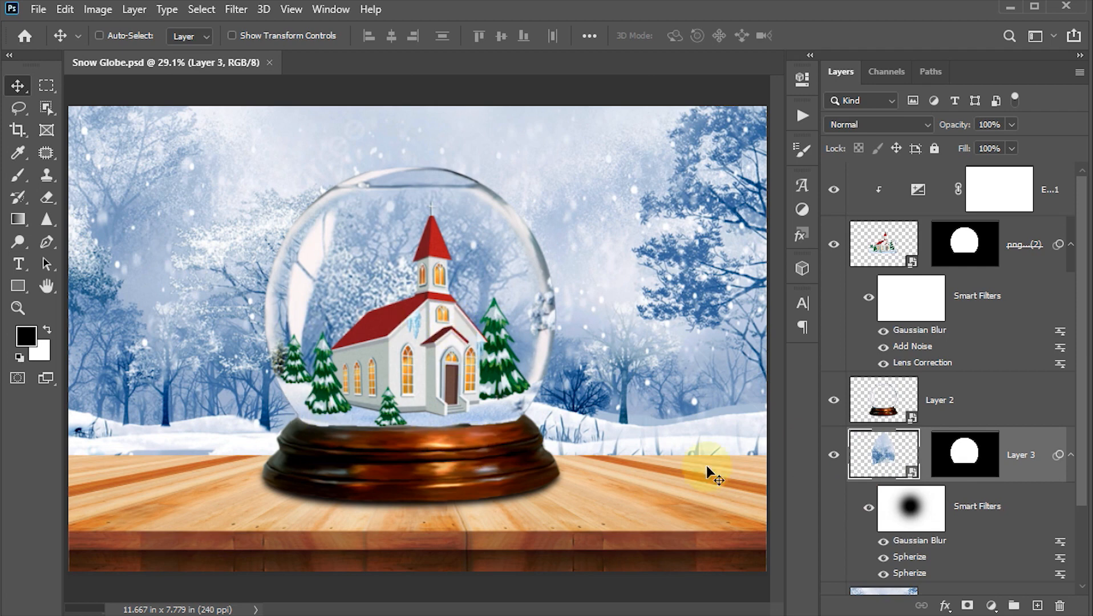
Step: Add a new layer above the Exposure adjustment, copy the church layer's globe mask onto it, and set its opacity to 35%
{"action": "left_click", "coordinate": [918, 192]}
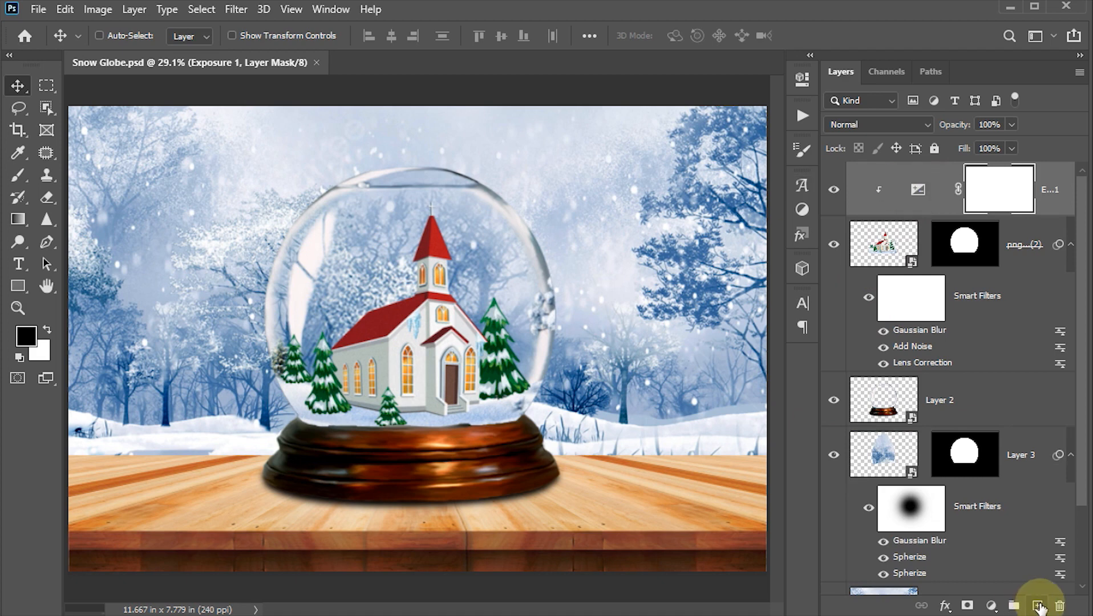
{"action": "left_click", "coordinate": [1036, 606]}
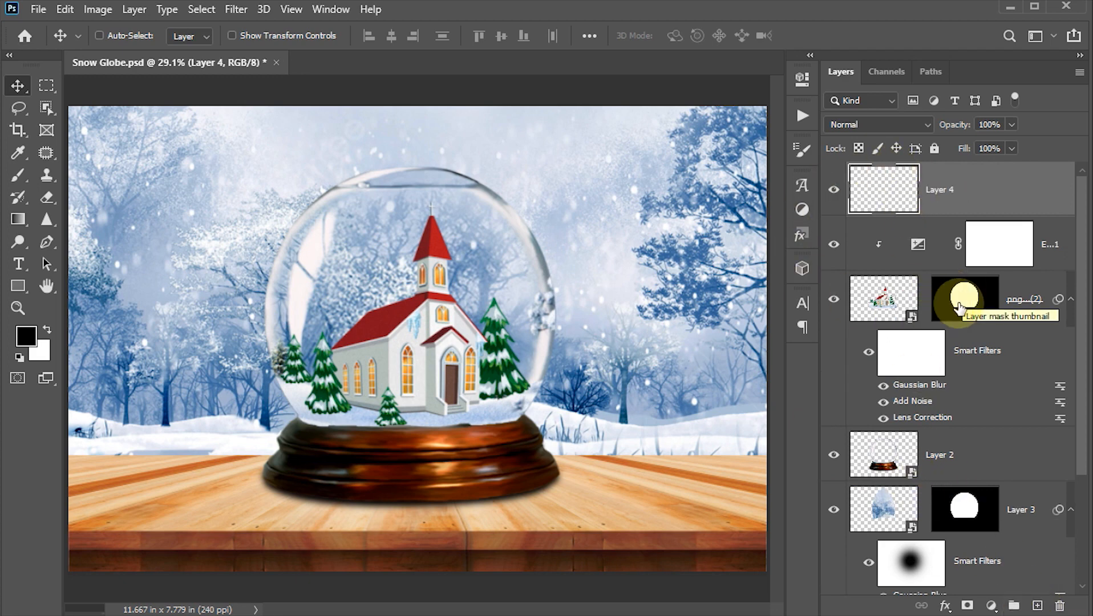
{"action": "left_click_drag", "start_coordinate": [965, 311], "coordinate": [964, 195]}
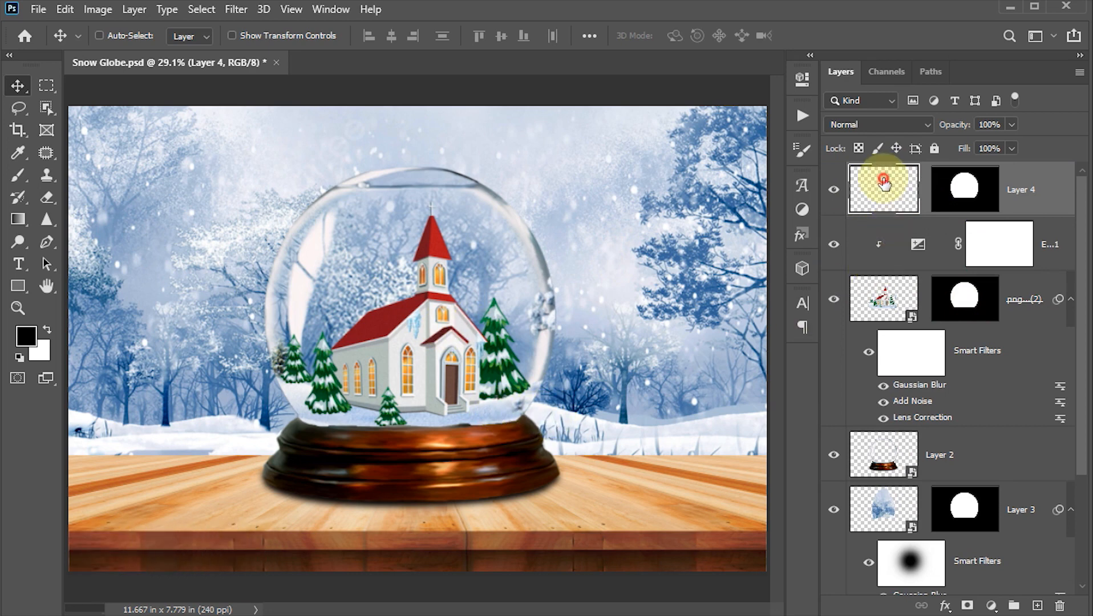
{"action": "left_click", "coordinate": [994, 125]}
{"action": "type", "text": "35"}
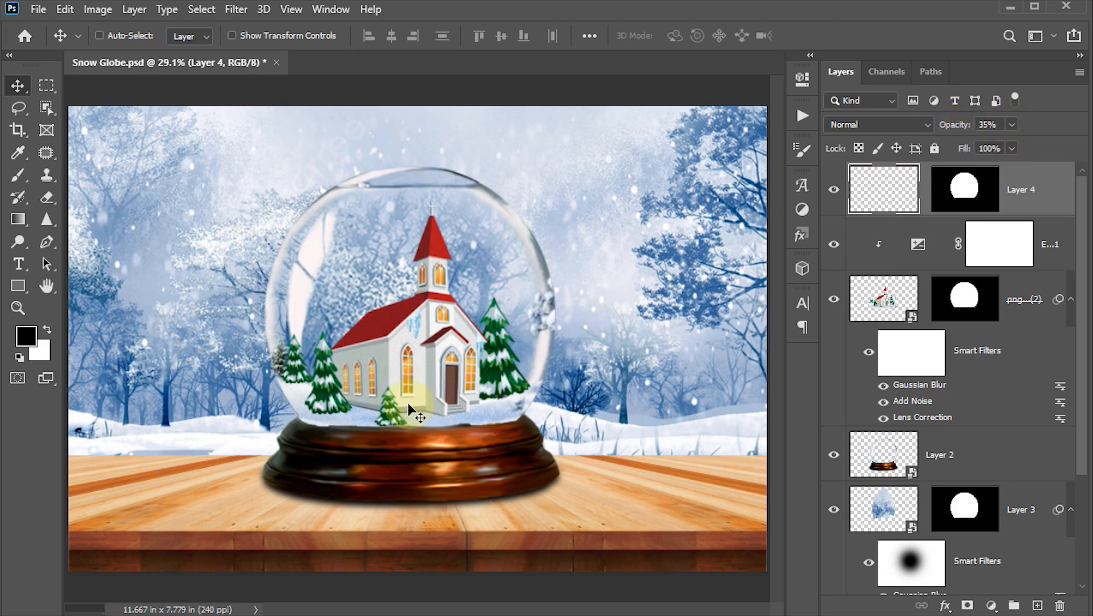
Step: Paint soft black shading on Layer 4 along the globe's lower edge above the base, reducing the brush from 400 to 250 px
{"action": "type", "text": "b"}
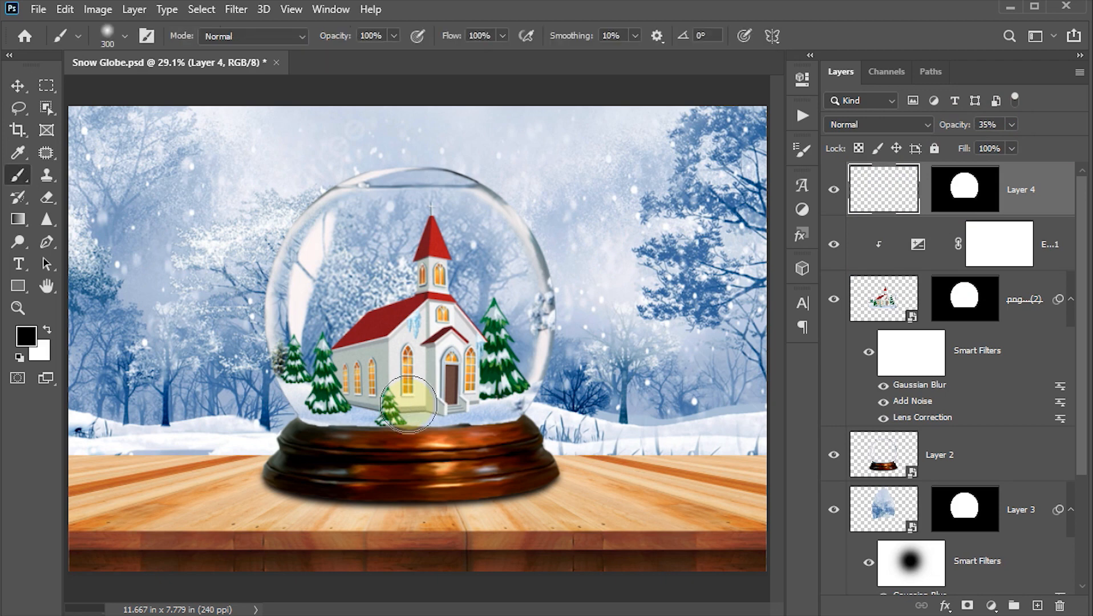
{"action": "key", "text": "bracketright"}
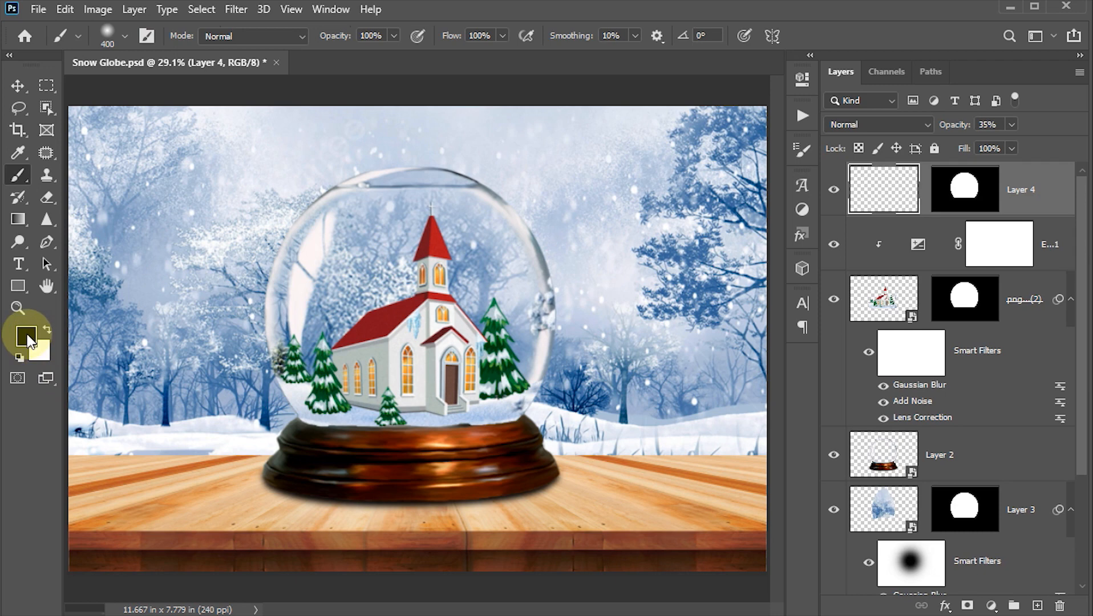
{"action": "key", "text": "d"}
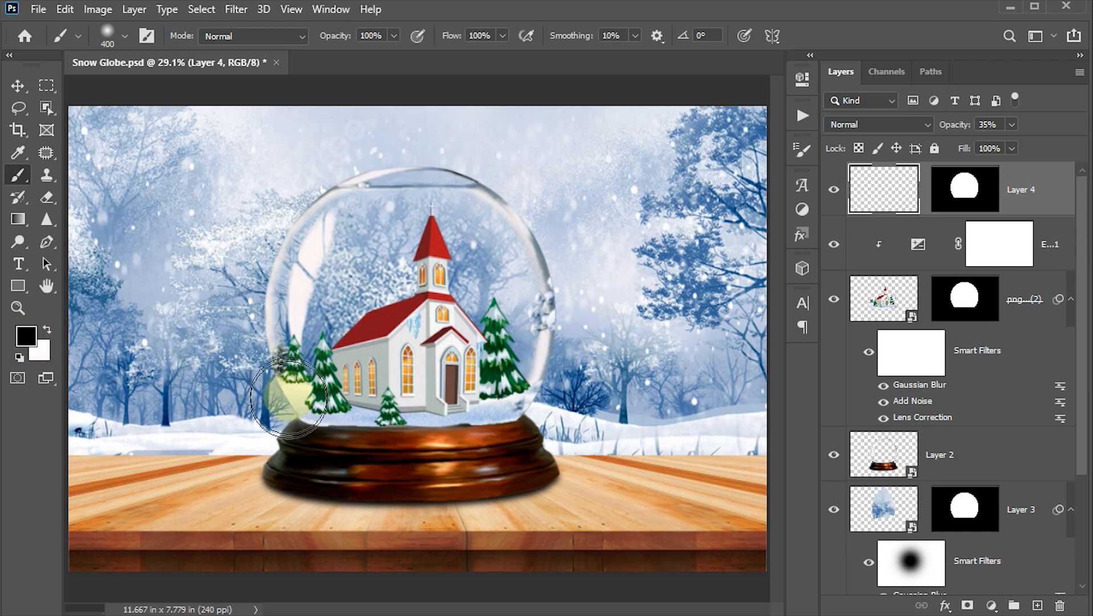
{"action": "mouse_move", "coordinate": [256, 328]}
{"action": "left_mouse_down"}
{"action": "mouse_move", "coordinate": [268, 360]}
{"action": "mouse_move", "coordinate": [362, 403]}
{"action": "mouse_move", "coordinate": [561, 425]}
{"action": "mouse_move", "coordinate": [317, 427]}
{"action": "mouse_move", "coordinate": [289, 412]}
{"action": "left_mouse_up"}
{"action": "key", "text": "bracketleft"}
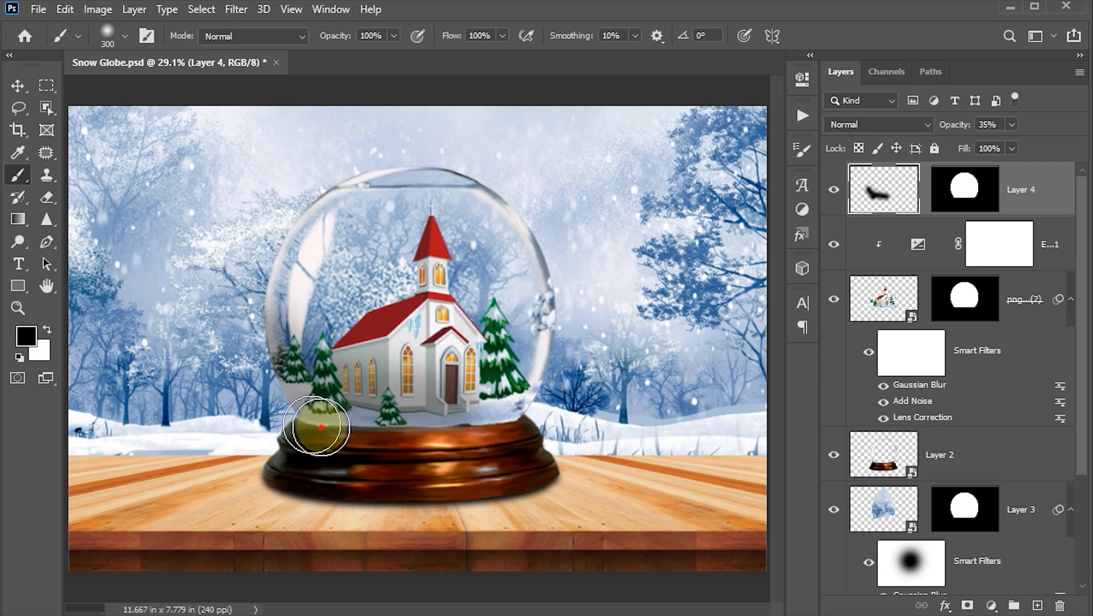
{"action": "key", "text": "bracketleft"}
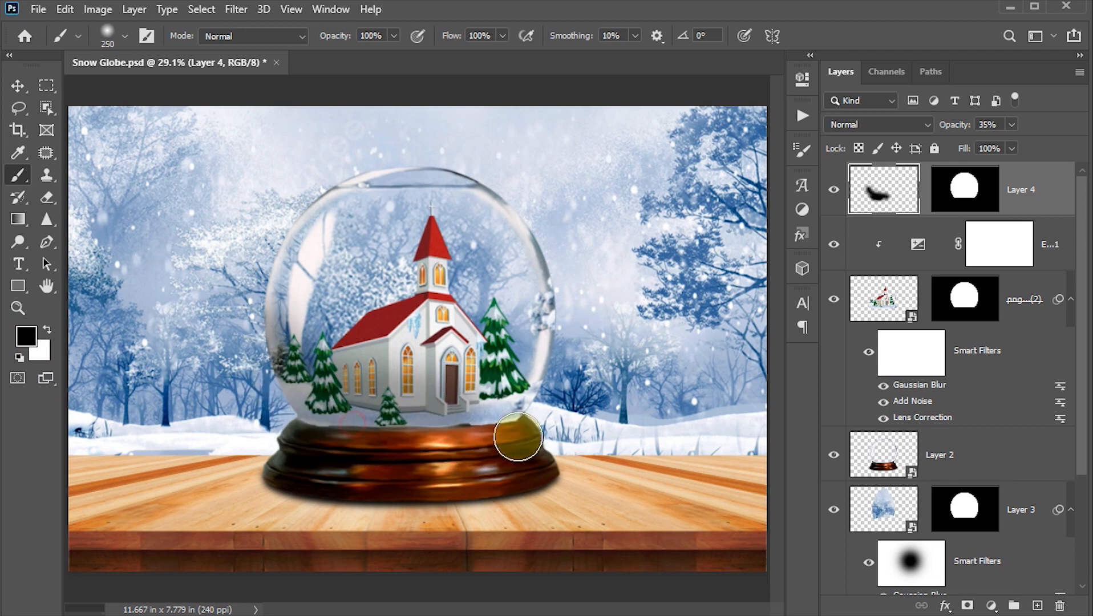
{"action": "left_click", "coordinate": [476, 433]}
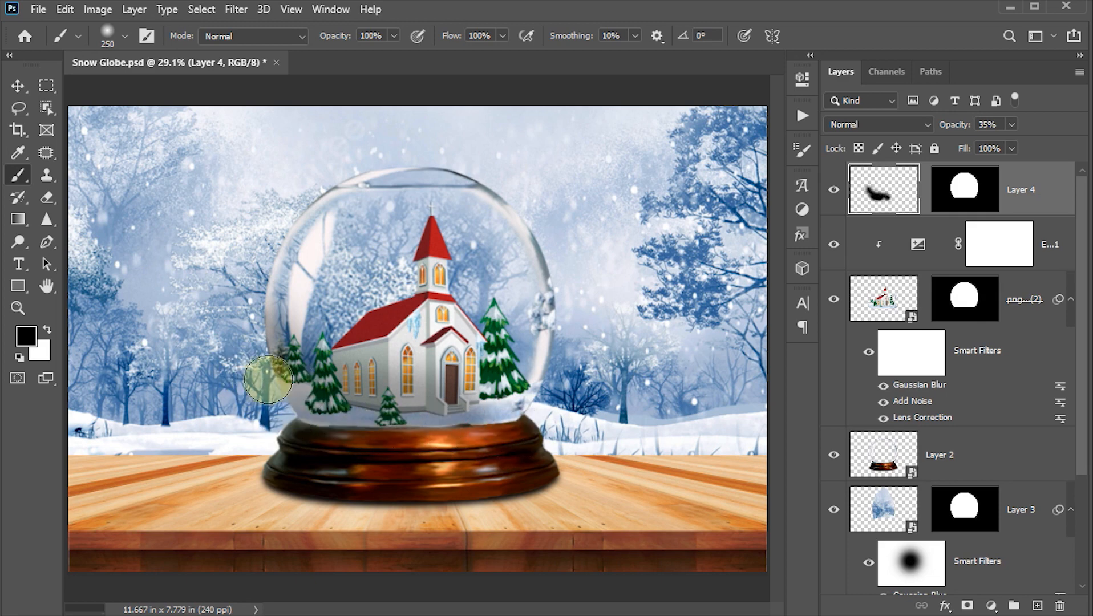
Step: Set Layer 4's opacity to 30% and save the document
{"action": "left_click", "coordinate": [17, 85]}
{"action": "left_click", "coordinate": [988, 125]}
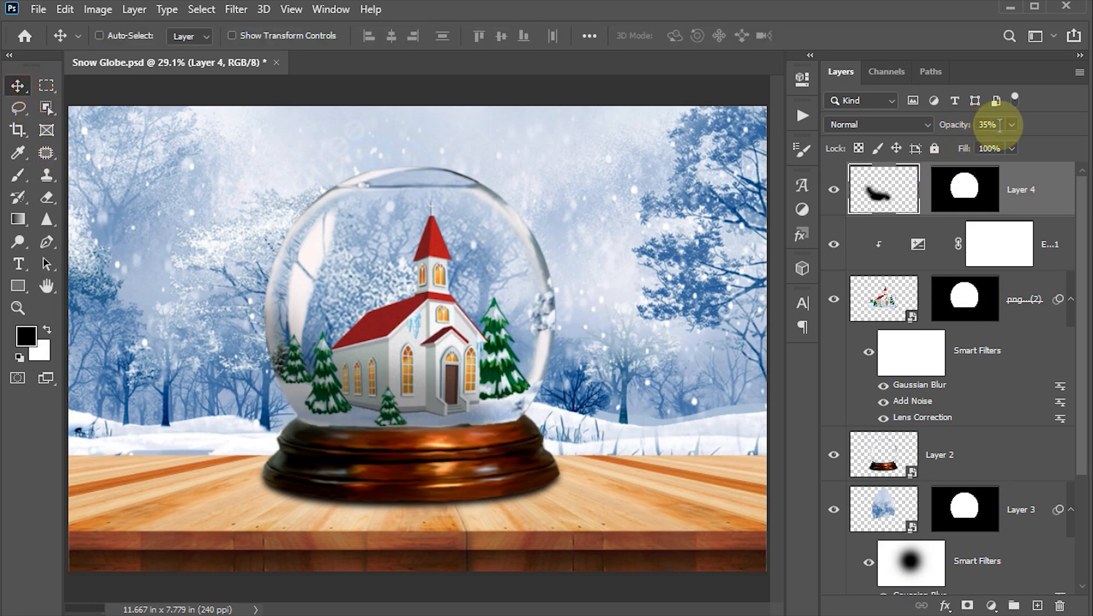
{"action": "type", "text": "30"}
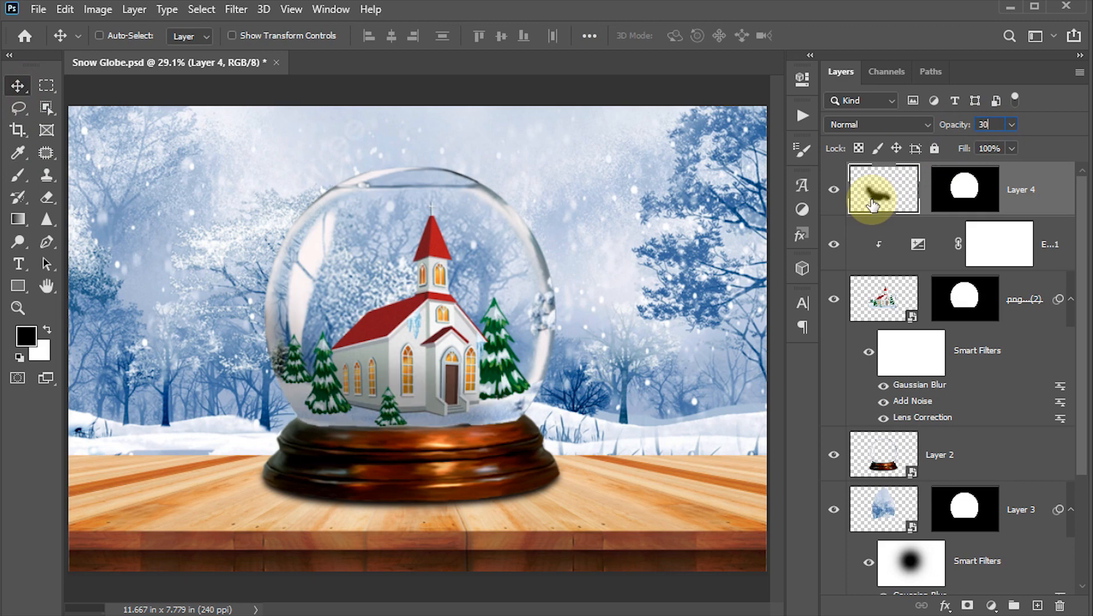
{"action": "key", "text": "Return"}
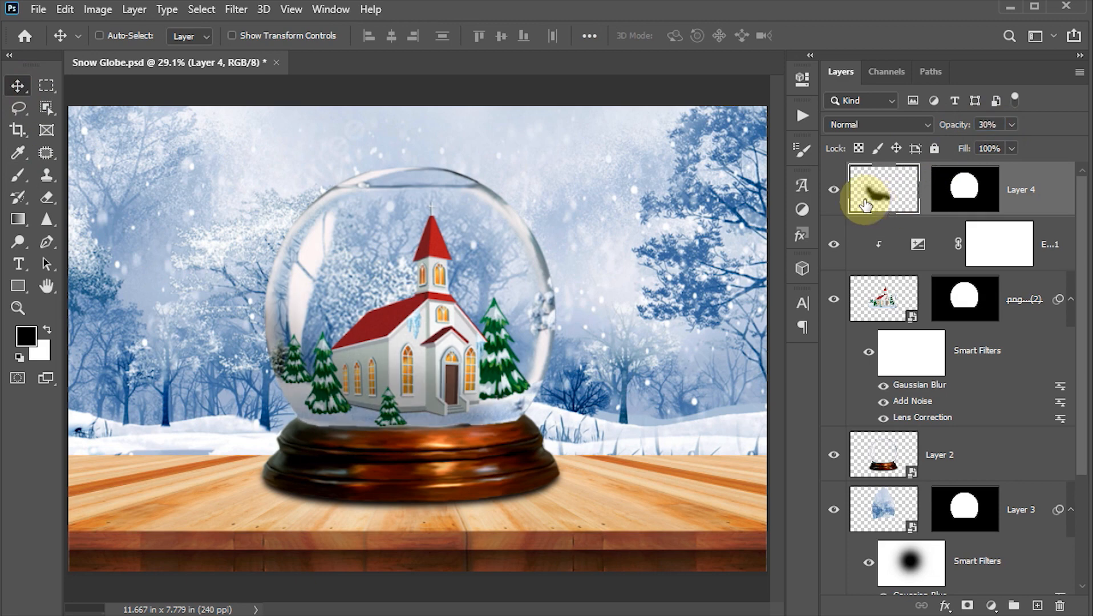
{"action": "key", "text": "ctrl+s"}
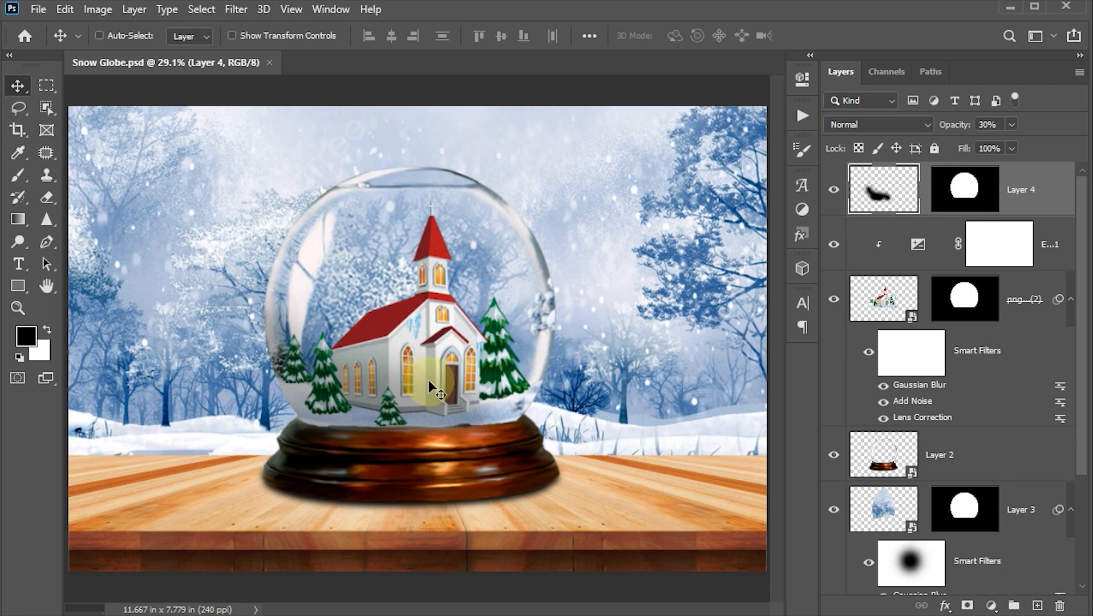
Step: Add a new layer on top, put it in a group named "snow", and copy Layer 4's globe mask to the group
{"action": "left_click", "coordinate": [1039, 606]}
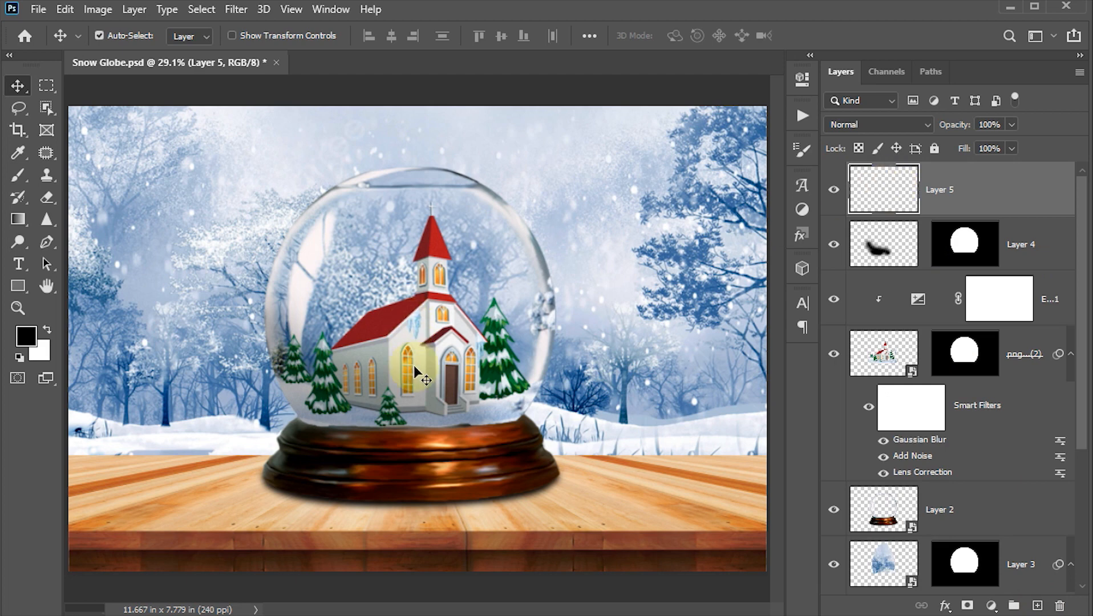
{"action": "key", "text": "ctrl+g"}
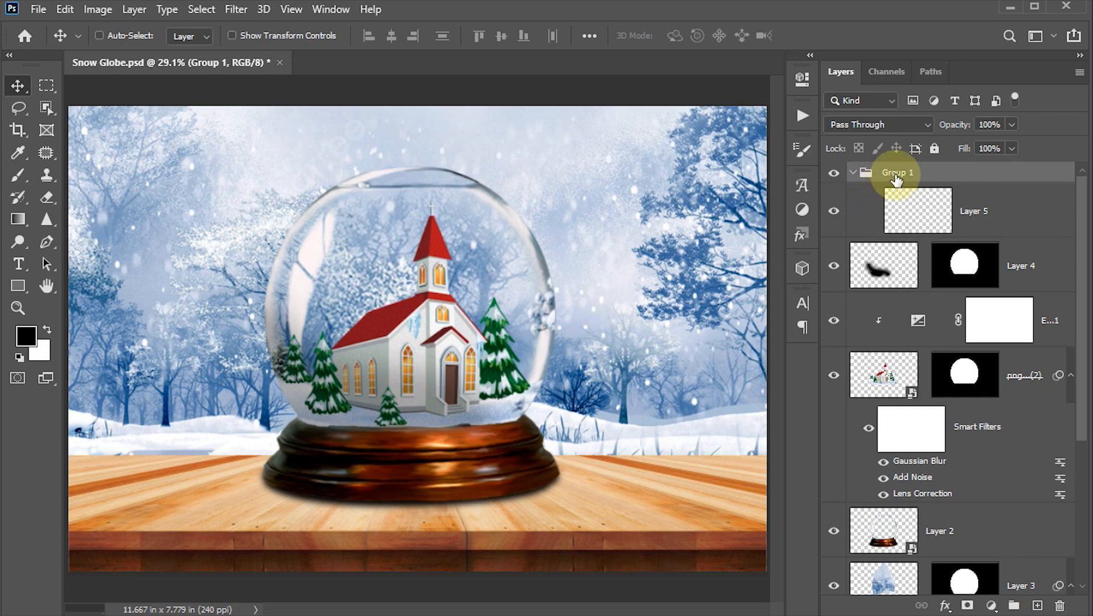
{"action": "double_click", "coordinate": [897, 176]}
{"action": "type", "text": "snow"}
{"action": "key", "text": "Return"}
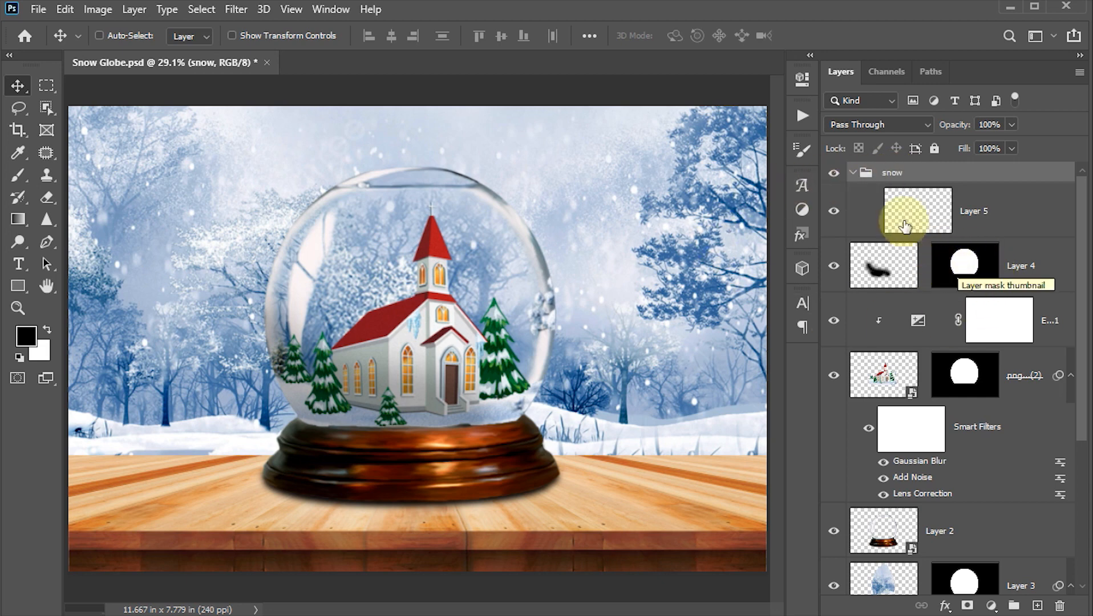
{"action": "left_click_drag", "start_coordinate": [962, 273], "coordinate": [964, 178]}
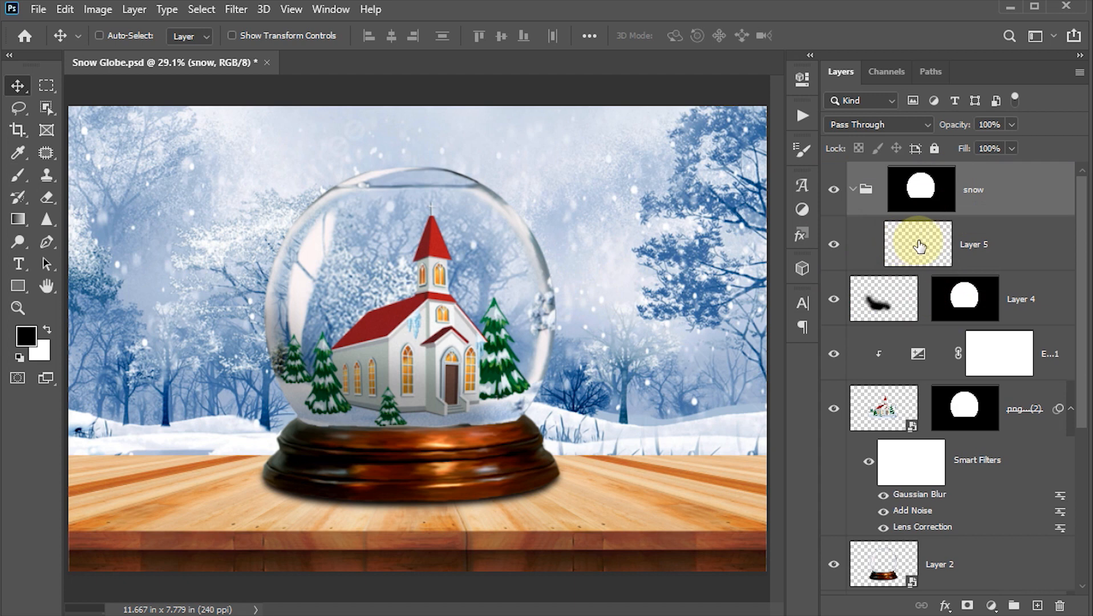
Step: Fill Layer 5 in the snow group with black and convert it to a smart object
{"action": "left_click", "coordinate": [900, 245]}
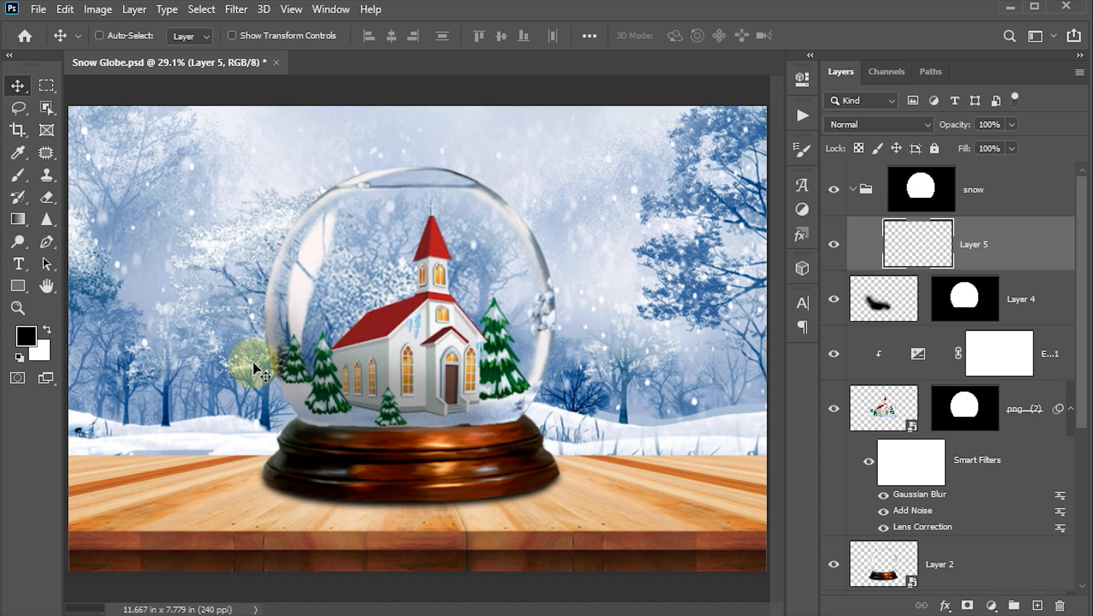
{"action": "key", "text": "alt+BackSpace"}
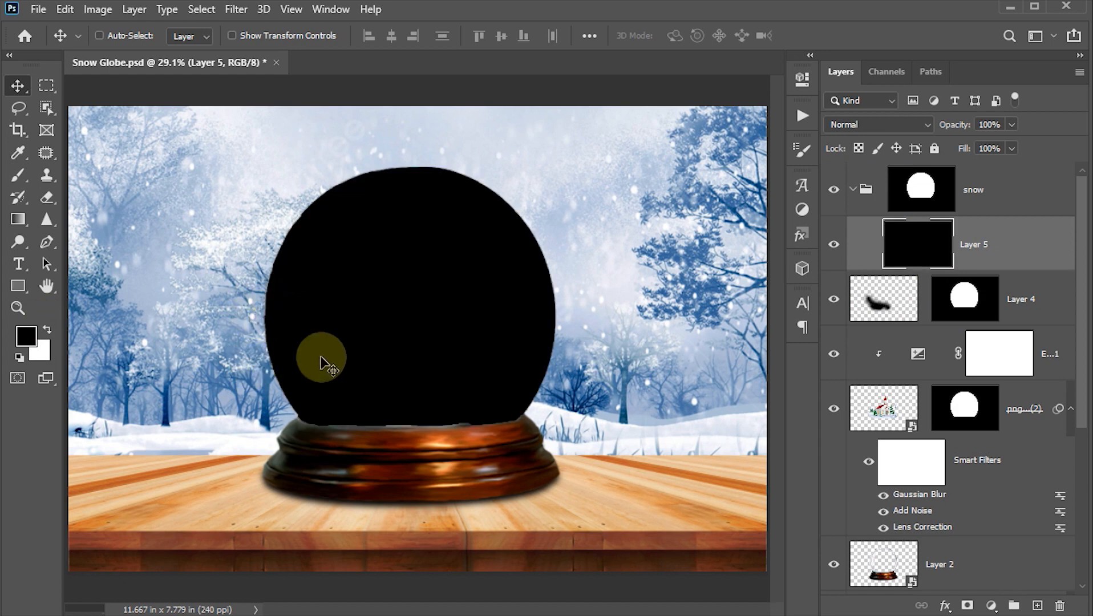
{"action": "right_click", "coordinate": [1020, 252]}
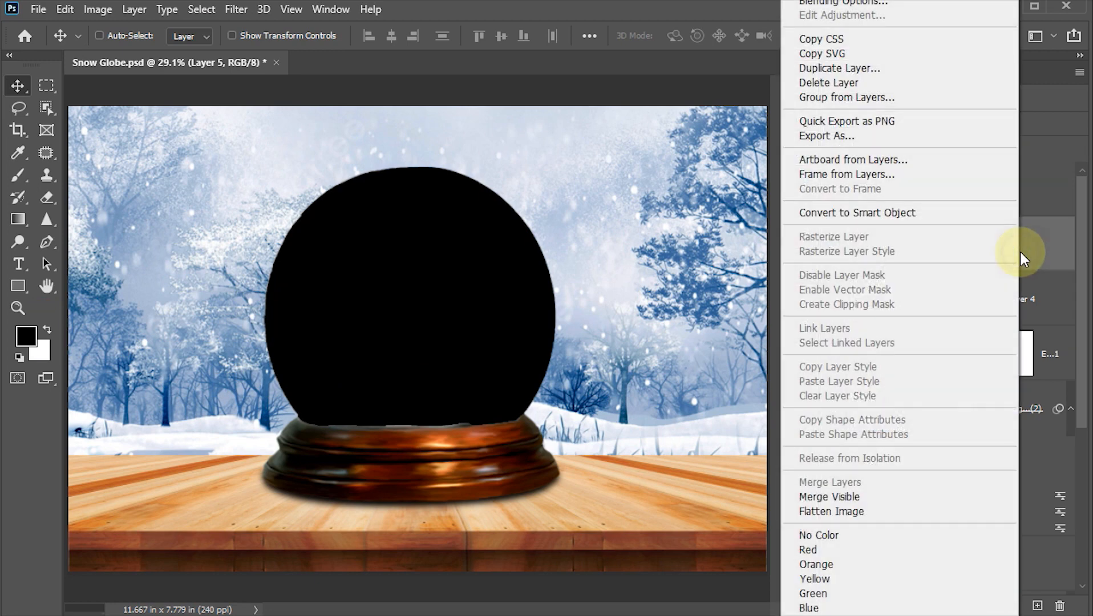
{"action": "left_click", "coordinate": [859, 212]}
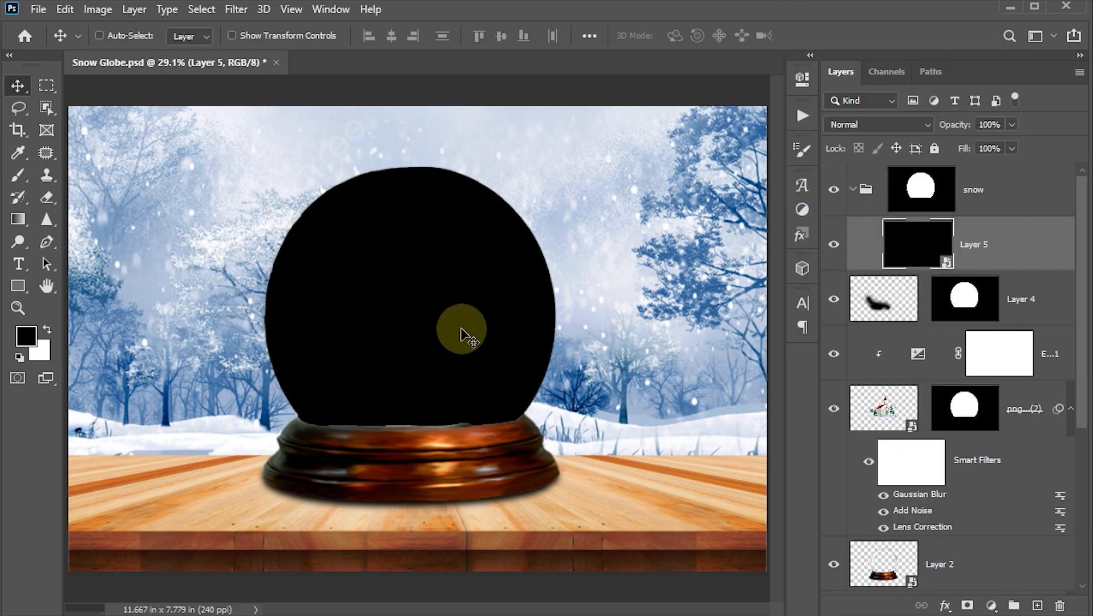
Step: Apply an Add Noise filter to Layer 5 with amount 100%, Gaussian distribution and Monochromatic enabled
{"action": "left_click", "coordinate": [235, 13]}
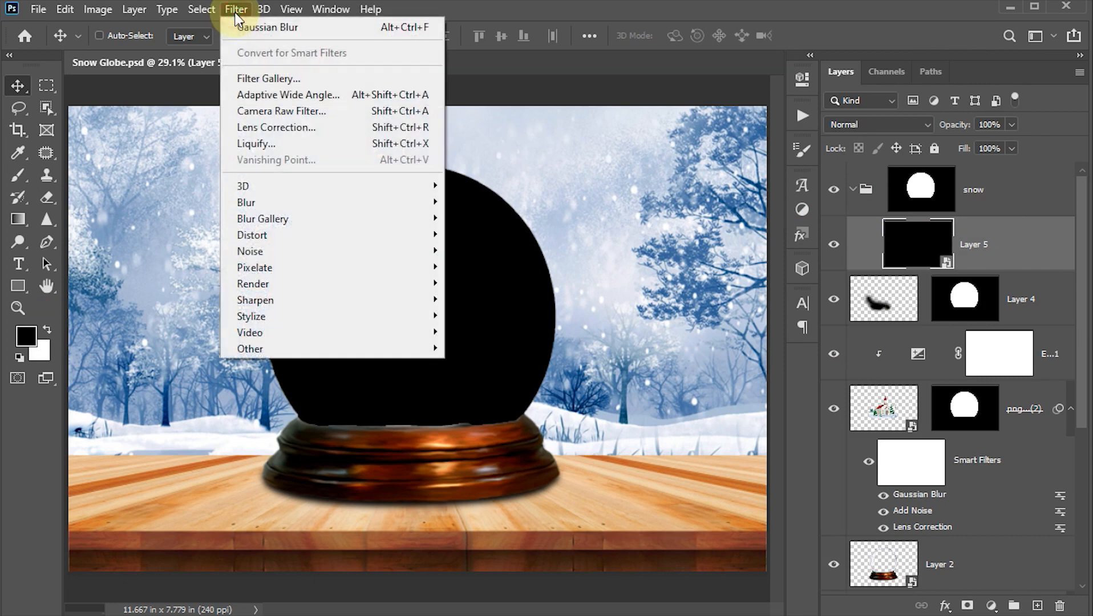
{"action": "mouse_move", "coordinate": [273, 256]}
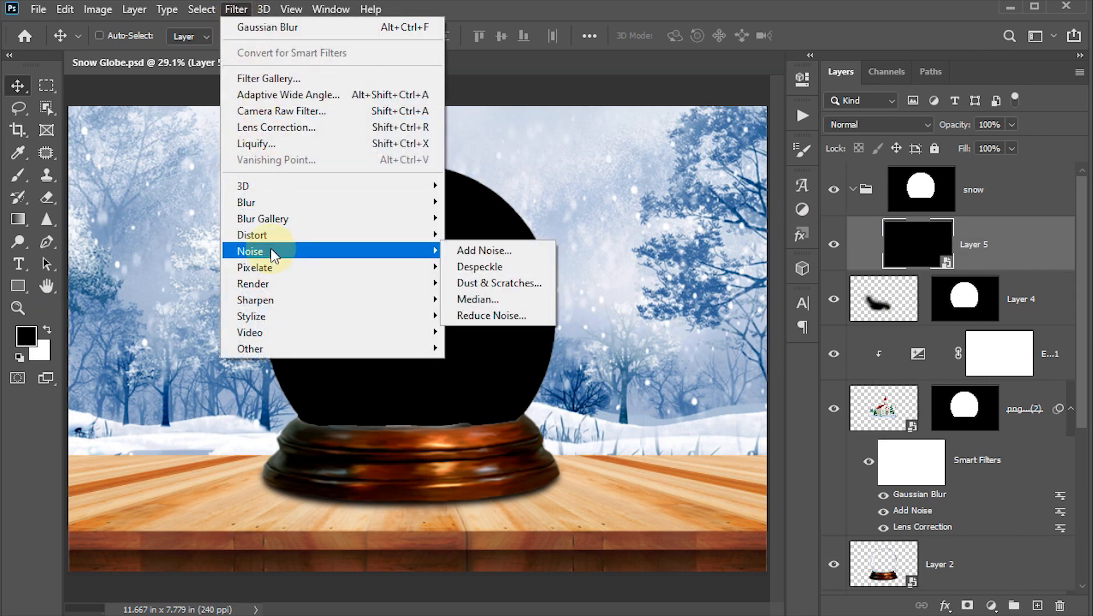
{"action": "left_click", "coordinate": [465, 251]}
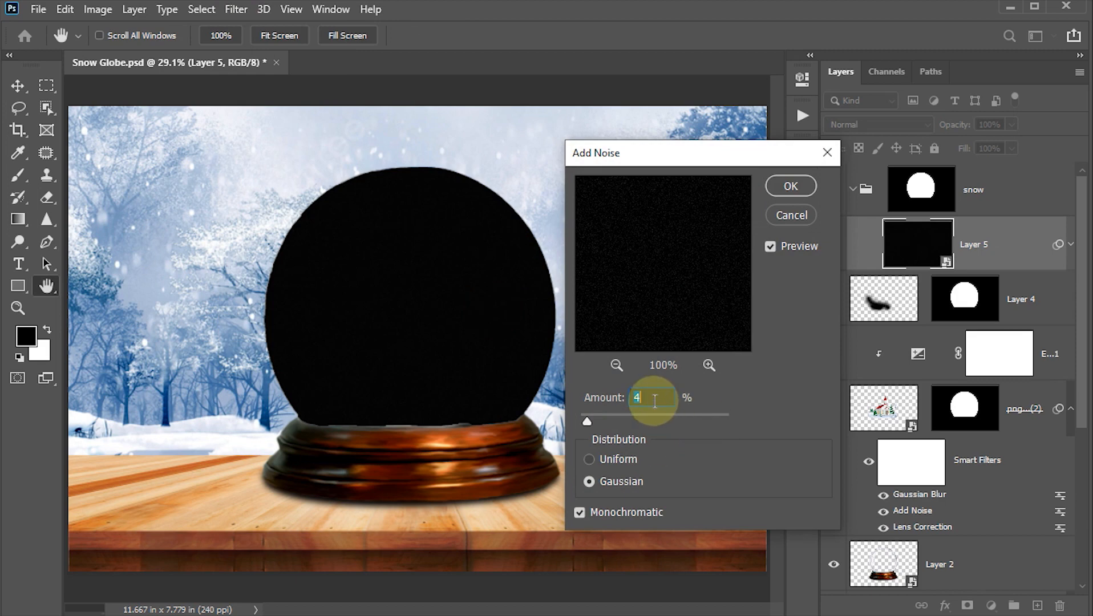
{"action": "type", "text": "100"}
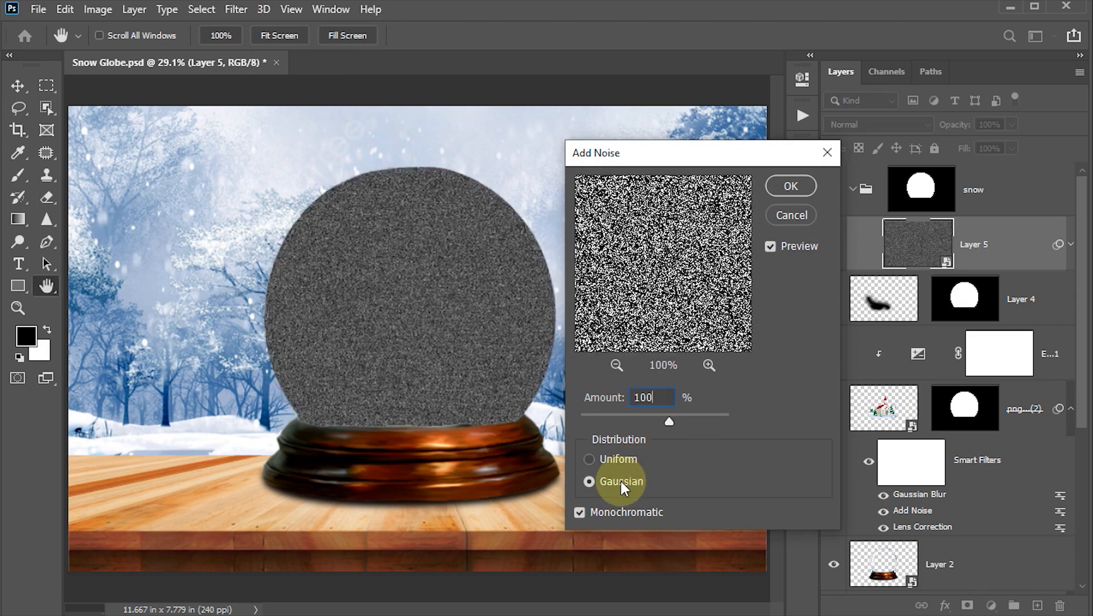
{"action": "left_click", "coordinate": [790, 187]}
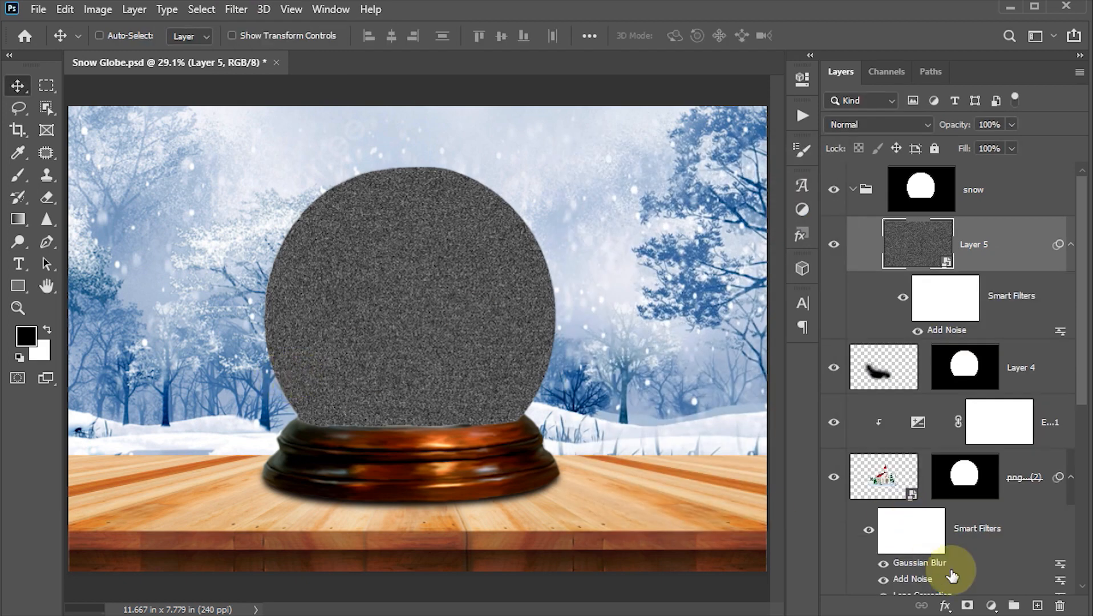
Step: Add a Levels adjustment clipped to Layer 5 with input levels 101, 0.62 and 152 to turn the noise into sparse specks
{"action": "left_click", "coordinate": [991, 607]}
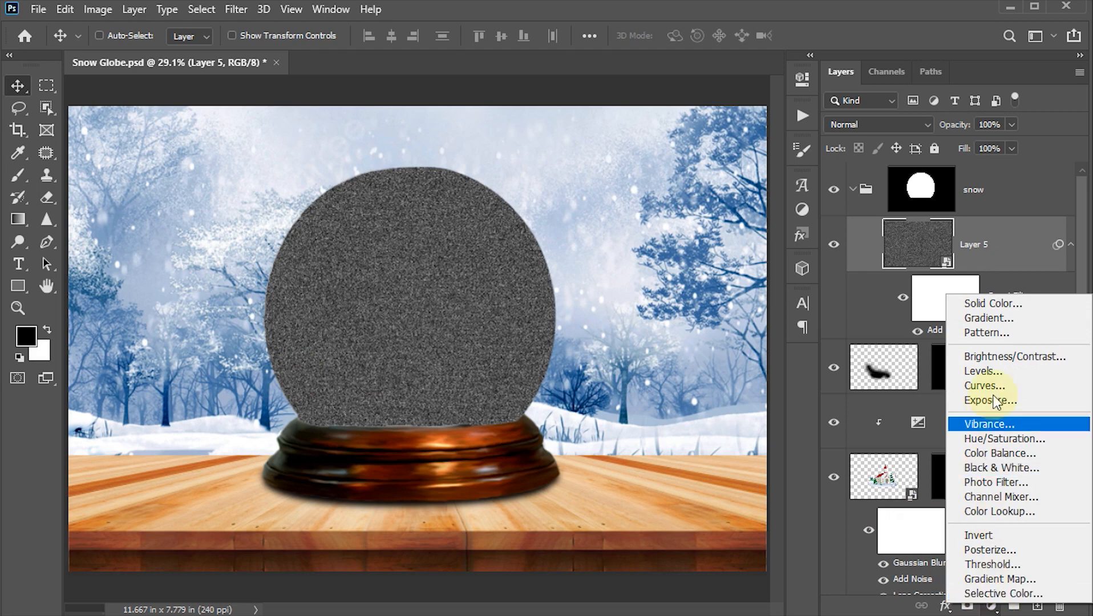
{"action": "left_click", "coordinate": [987, 372]}
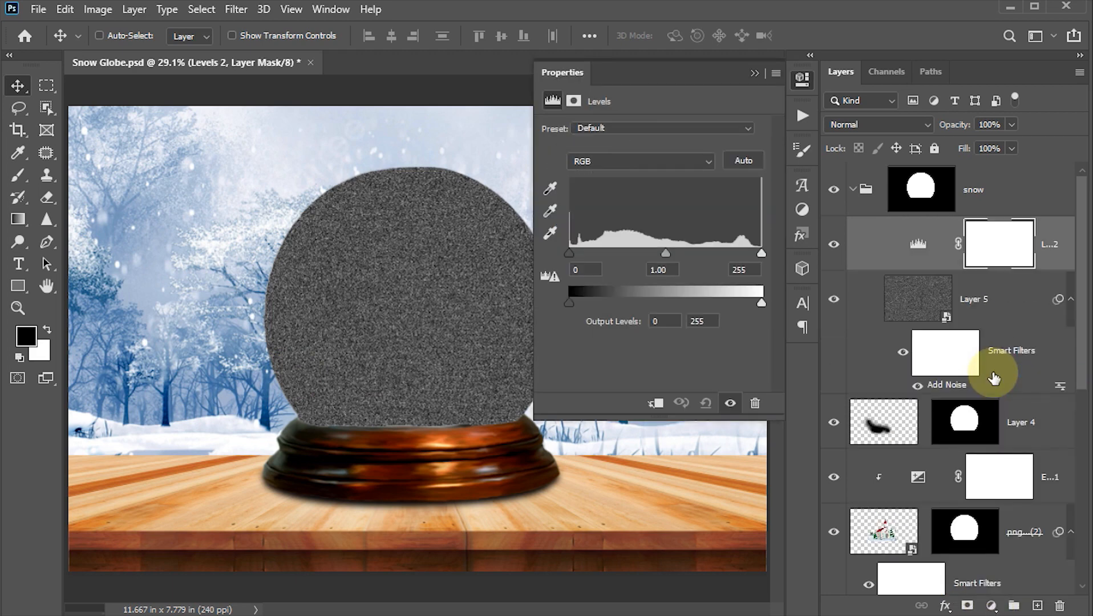
{"action": "left_click", "coordinate": [655, 404]}
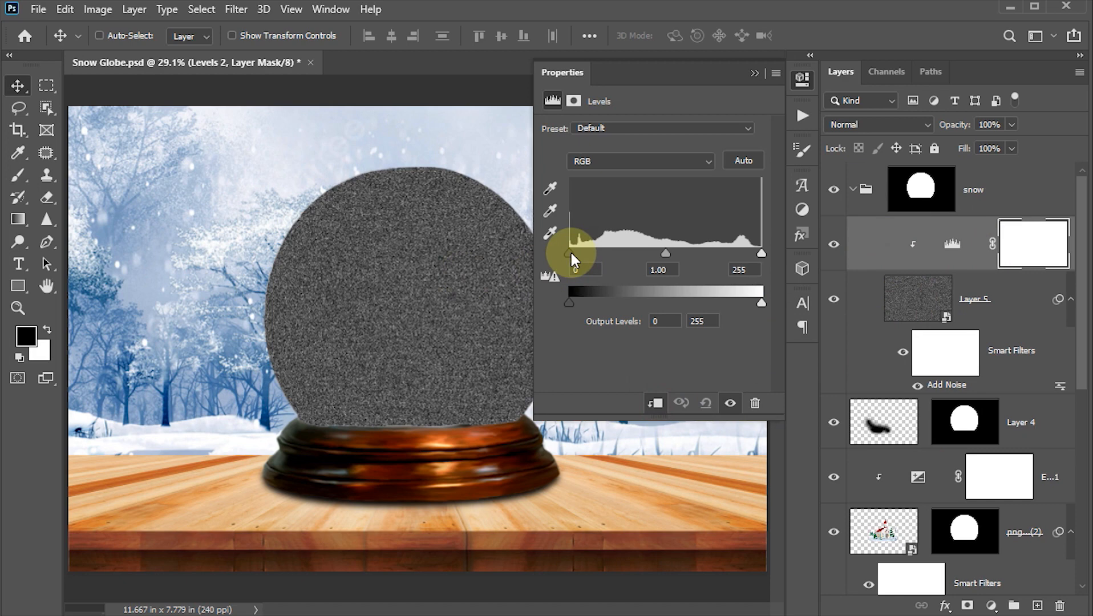
{"action": "left_click_drag", "start_coordinate": [570, 251], "coordinate": [645, 252]}
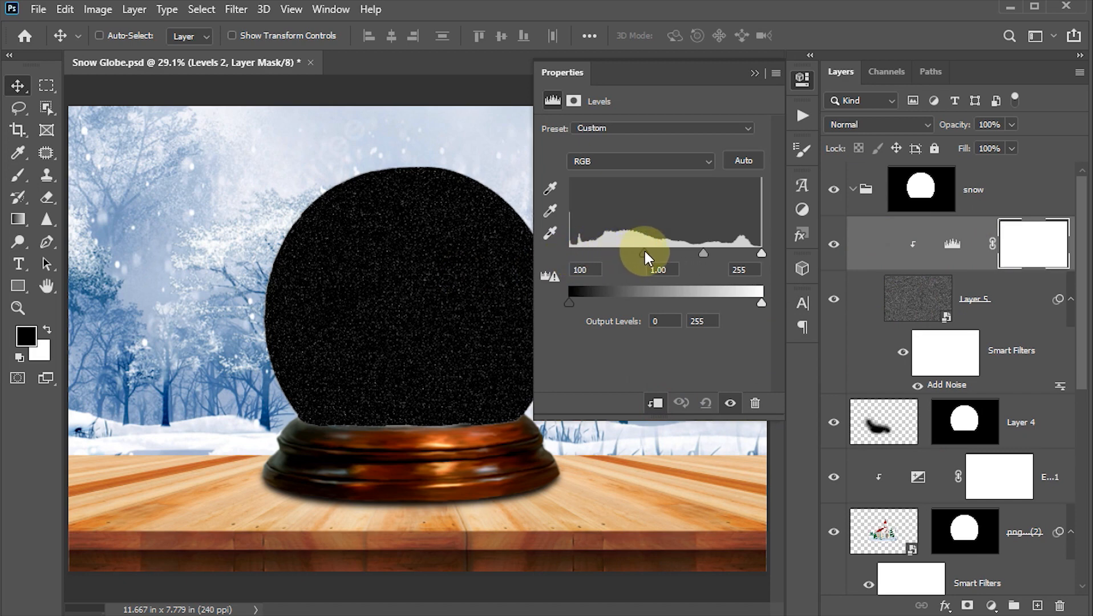
{"action": "mouse_move", "coordinate": [761, 252]}
{"action": "left_mouse_down"}
{"action": "mouse_move", "coordinate": [645, 252]}
{"action": "mouse_move", "coordinate": [684, 256]}
{"action": "left_mouse_up"}
{"action": "left_click", "coordinate": [660, 275]}
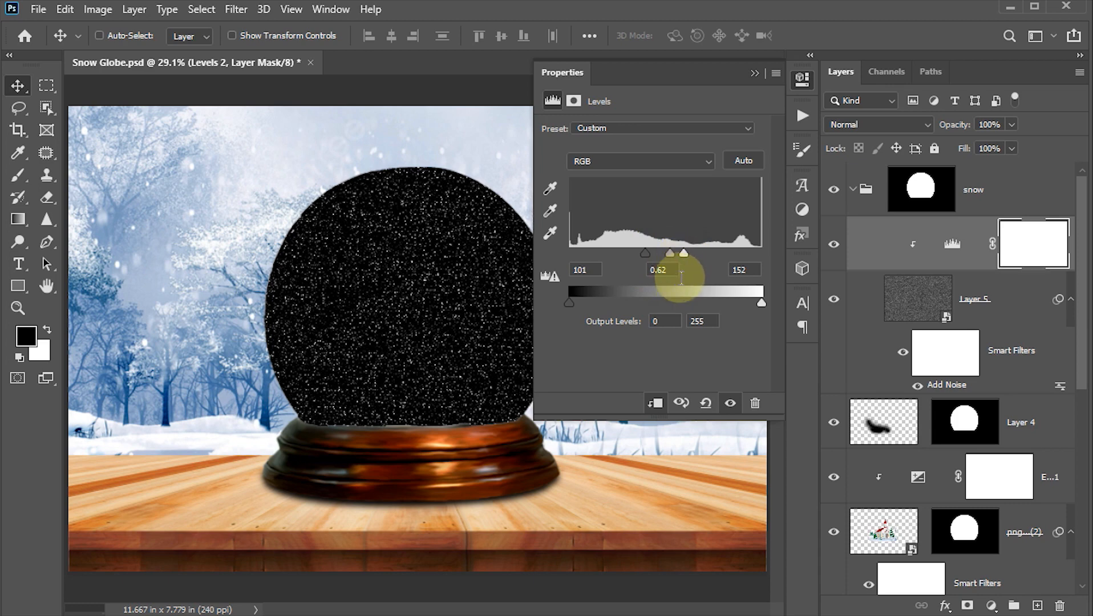
{"action": "left_click", "coordinate": [803, 78]}
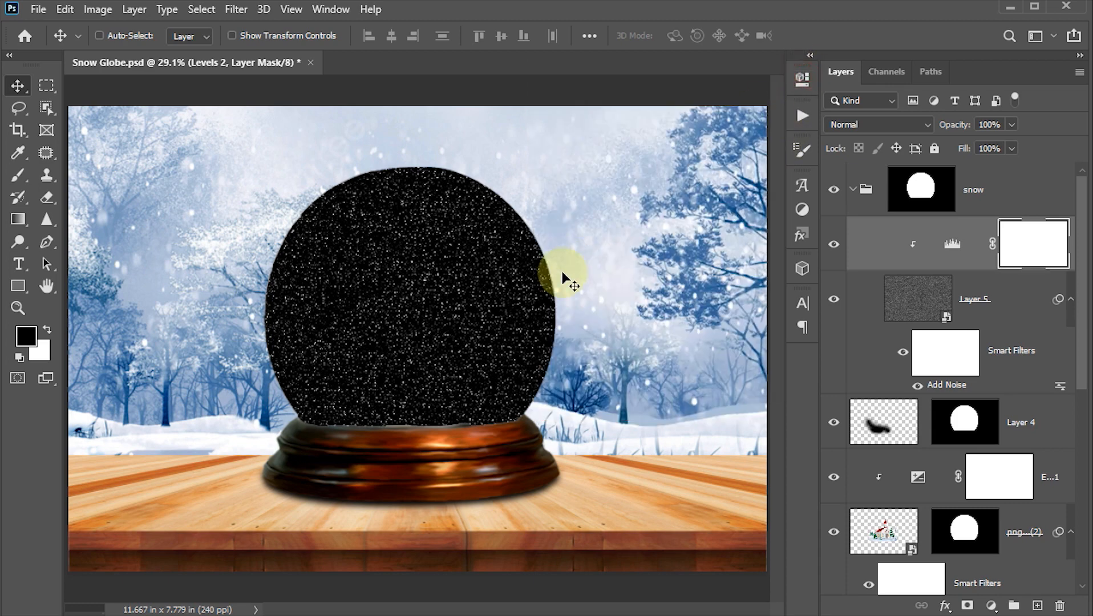
Step: Set the blend mode of Layer 5 in the snow group to Screen
{"action": "left_click", "coordinate": [916, 299]}
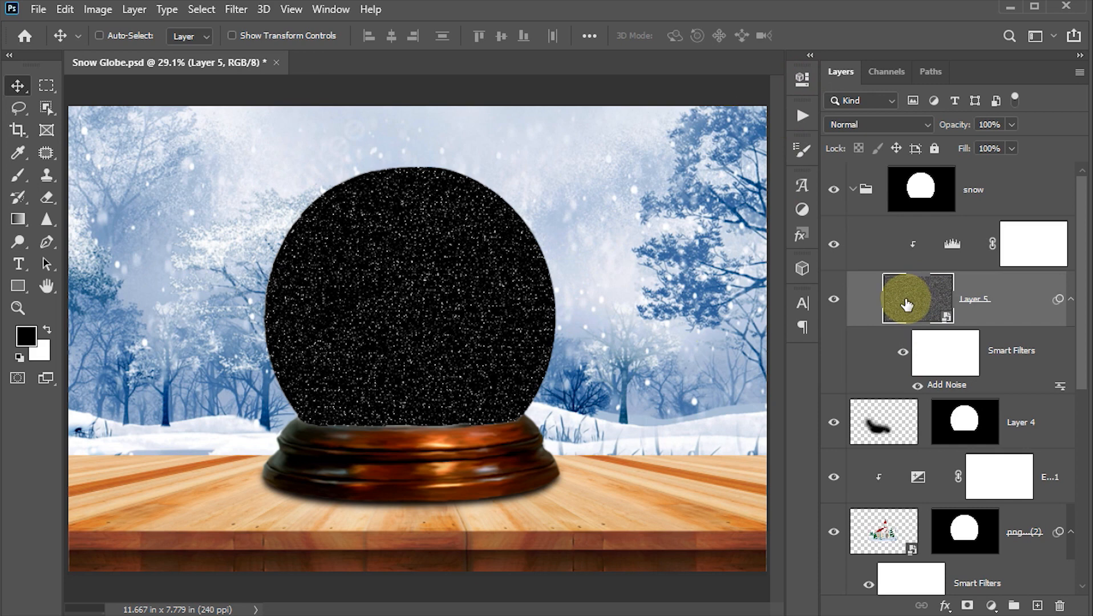
{"action": "left_click", "coordinate": [925, 124]}
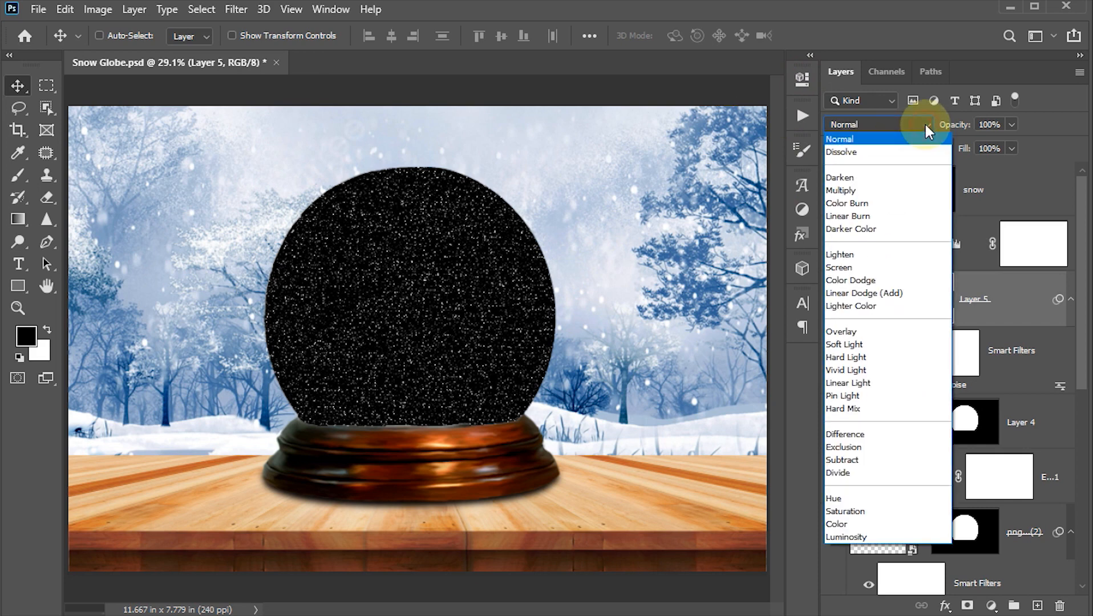
{"action": "left_click", "coordinate": [837, 268]}
Step: Set the input levels of the Levels adjustment clipped to Layer 5 to 117, 0.52 and 179 to thin out the snow specks
{"action": "key", "text": "z"}
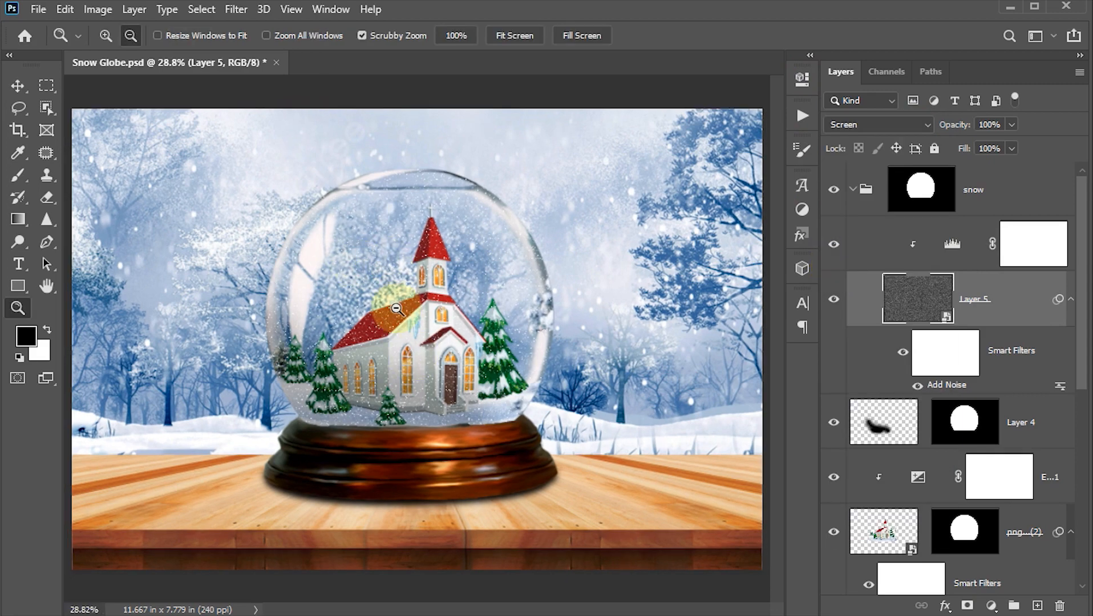
{"action": "left_click_drag", "start_coordinate": [397, 309], "coordinate": [472, 364]}
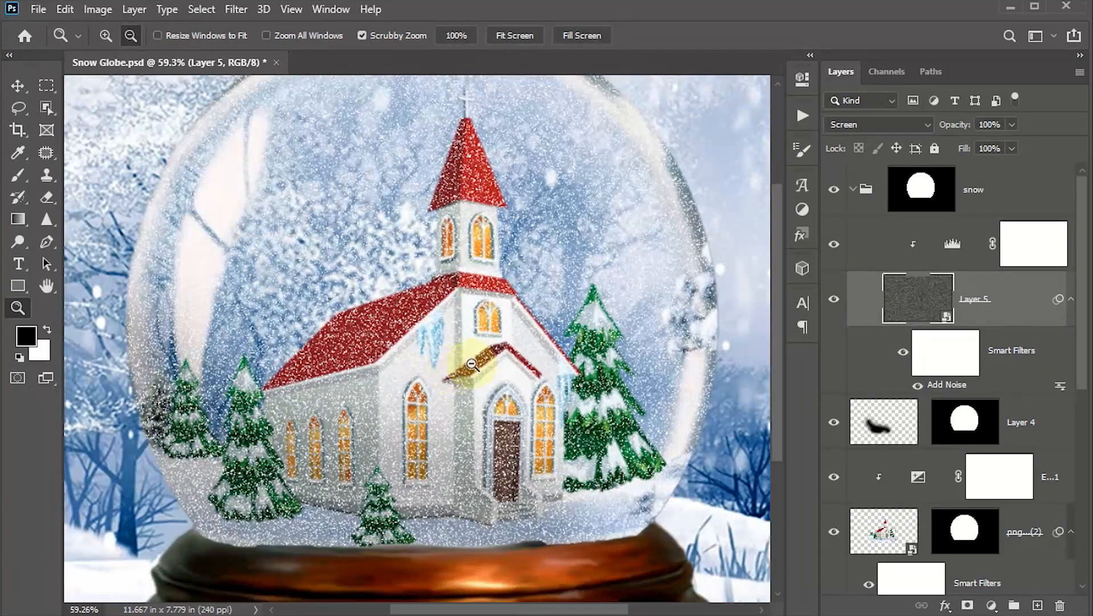
{"action": "left_click", "coordinate": [17, 86]}
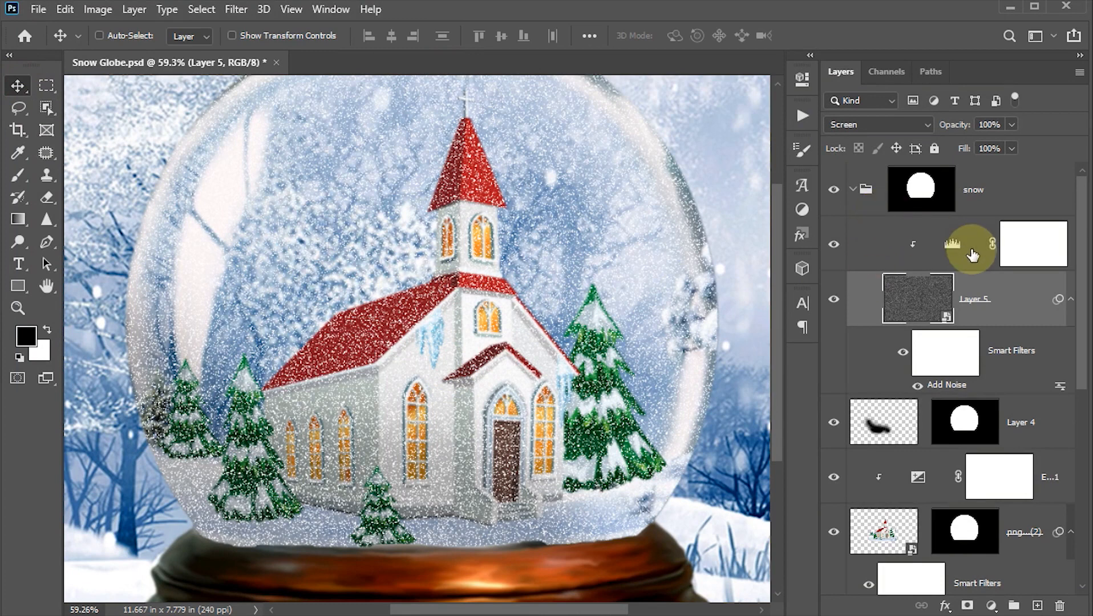
{"action": "left_click", "coordinate": [948, 249]}
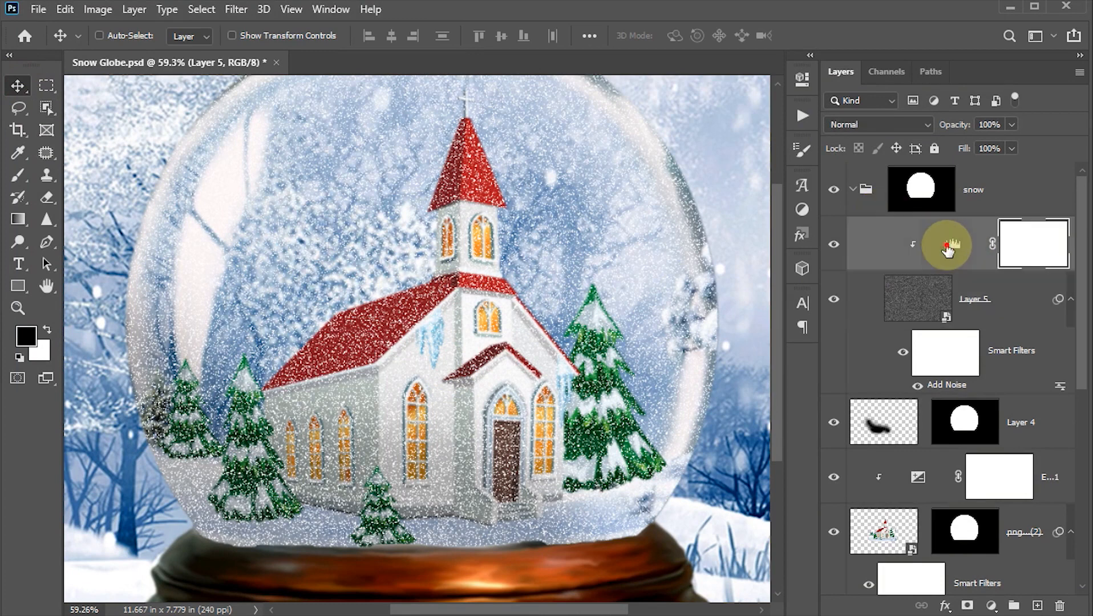
{"action": "double_click", "coordinate": [948, 250]}
{"action": "mouse_move", "coordinate": [644, 254]}
{"action": "left_mouse_down"}
{"action": "mouse_move", "coordinate": [714, 254]}
{"action": "mouse_move", "coordinate": [657, 254]}
{"action": "left_mouse_up"}
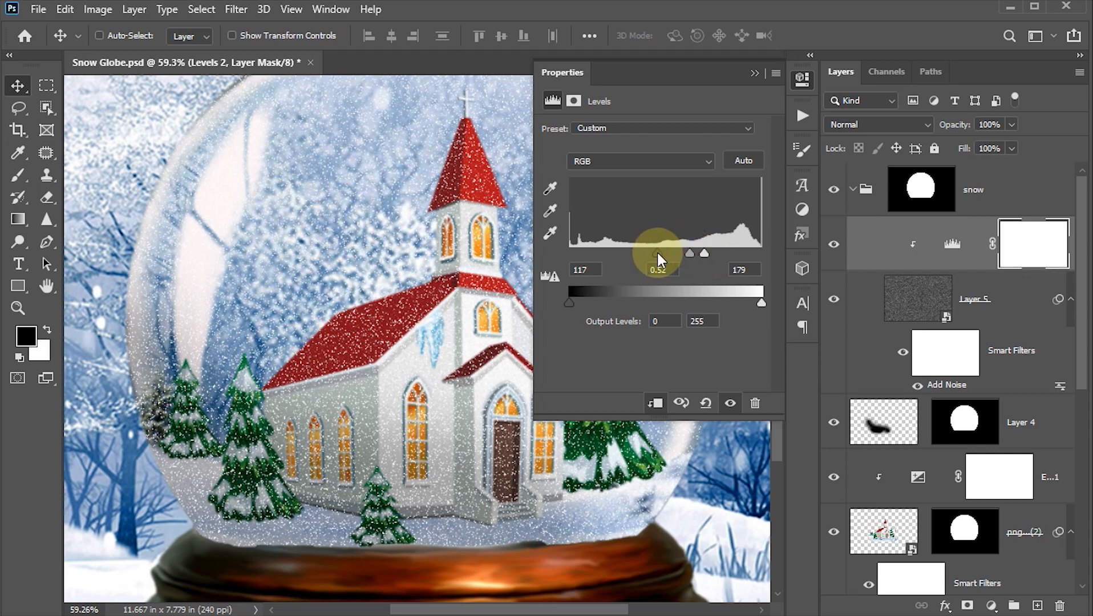
{"action": "left_click", "coordinate": [803, 78]}
Step: Save the Snow Globe.psd document with the whole composition in view
{"action": "scroll", "coordinate": [502, 334], "scroll_direction": "down", "scroll_amount": 5}
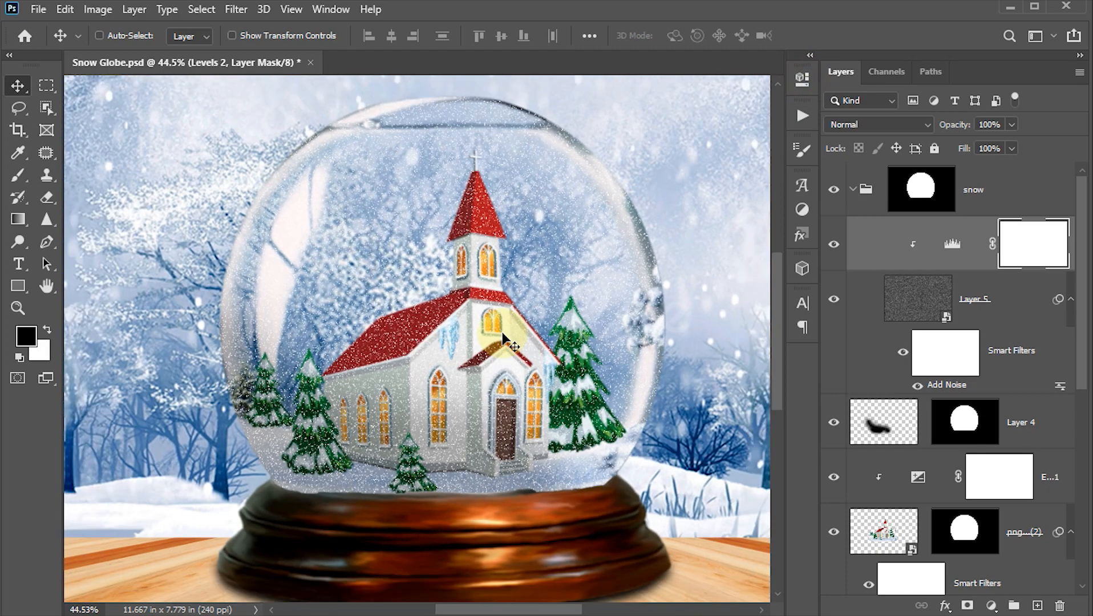
{"action": "scroll", "coordinate": [503, 338], "scroll_direction": "down", "scroll_amount": 2}
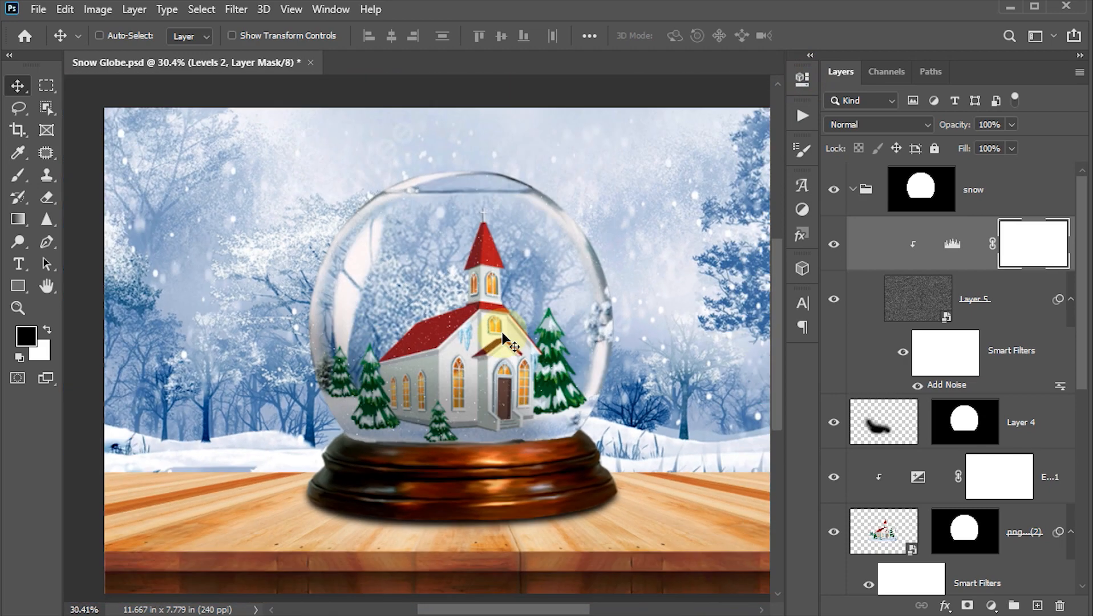
{"action": "scroll", "coordinate": [504, 336], "scroll_direction": "down", "scroll_amount": 1}
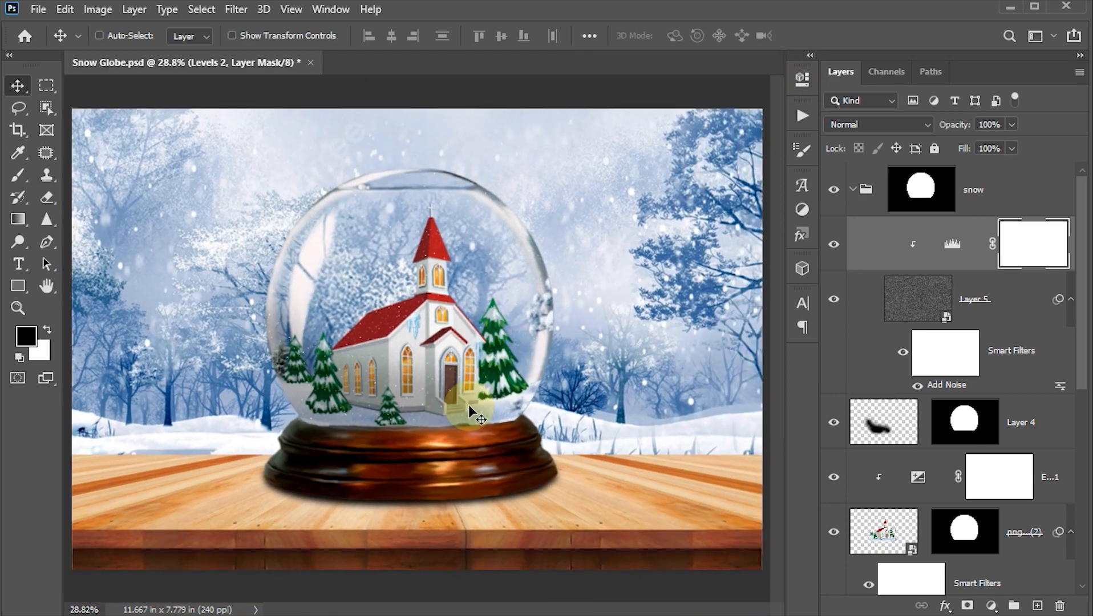
{"action": "key", "text": "ctrl+s"}
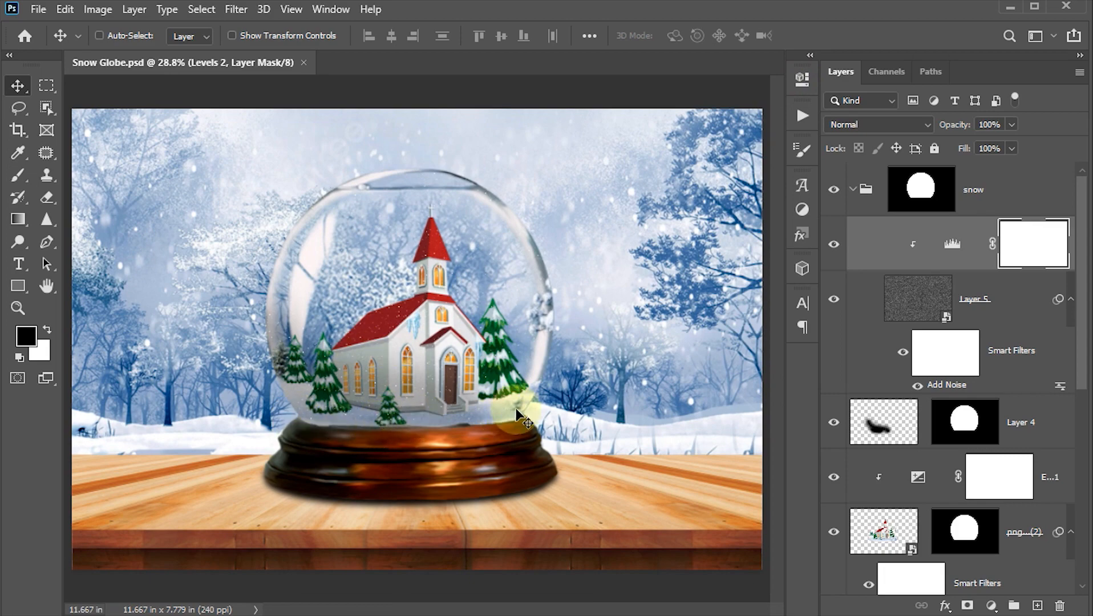
Step: Hide the interface panels and examine the snow over the church and trees inside the globe up close
{"action": "key", "text": "Tab"}
{"action": "scroll", "coordinate": [610, 348], "scroll_direction": "up", "scroll_amount": 9}
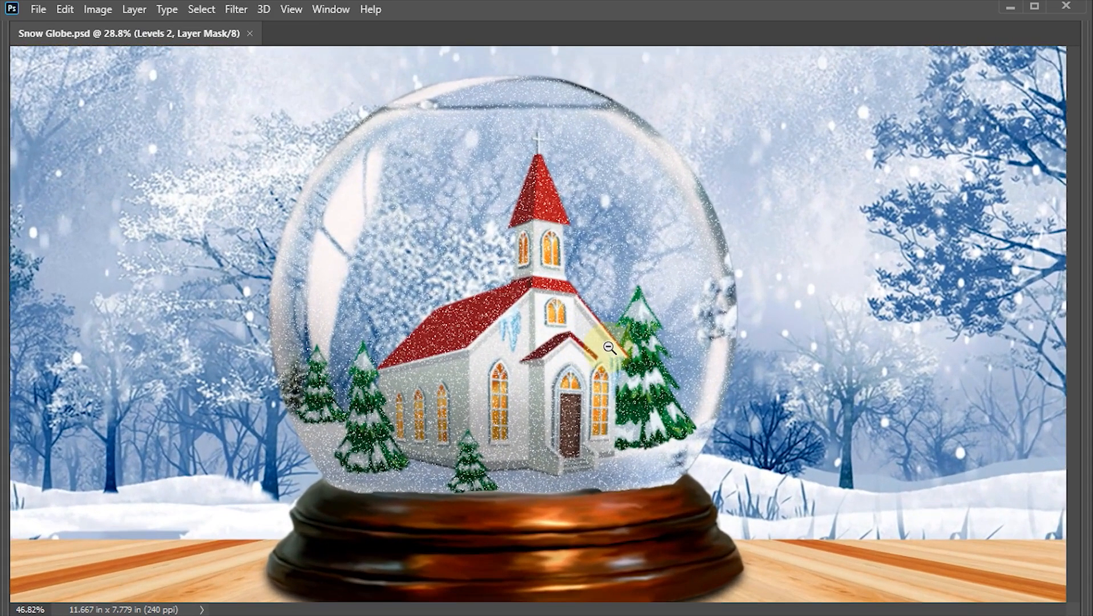
{"action": "scroll", "coordinate": [610, 348], "scroll_direction": "up", "scroll_amount": 3}
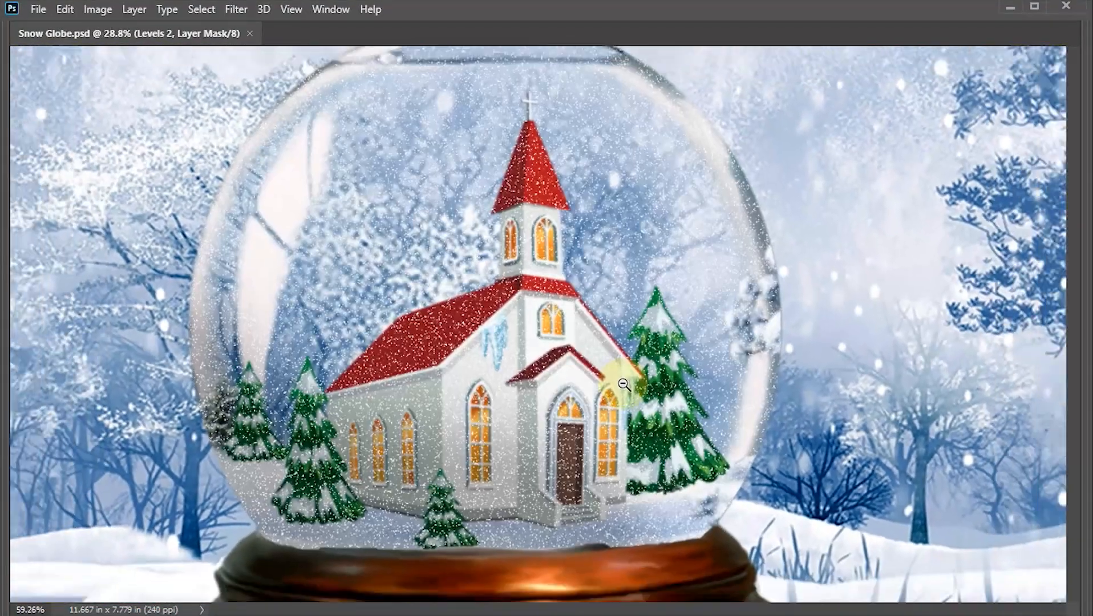
{"action": "scroll", "coordinate": [624, 385], "scroll_direction": "down", "scroll_amount": 4}
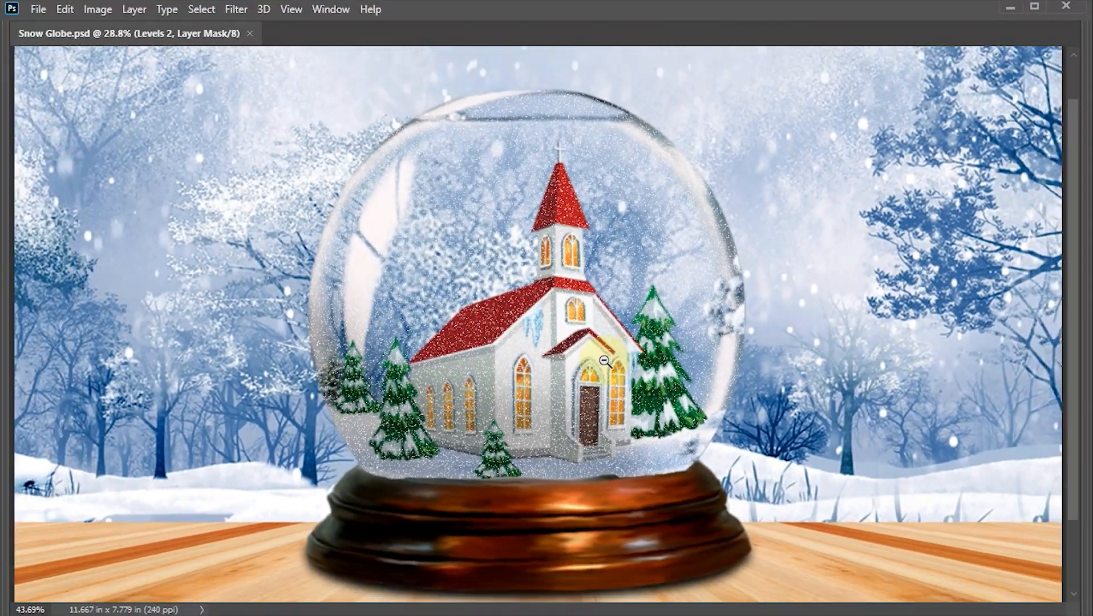